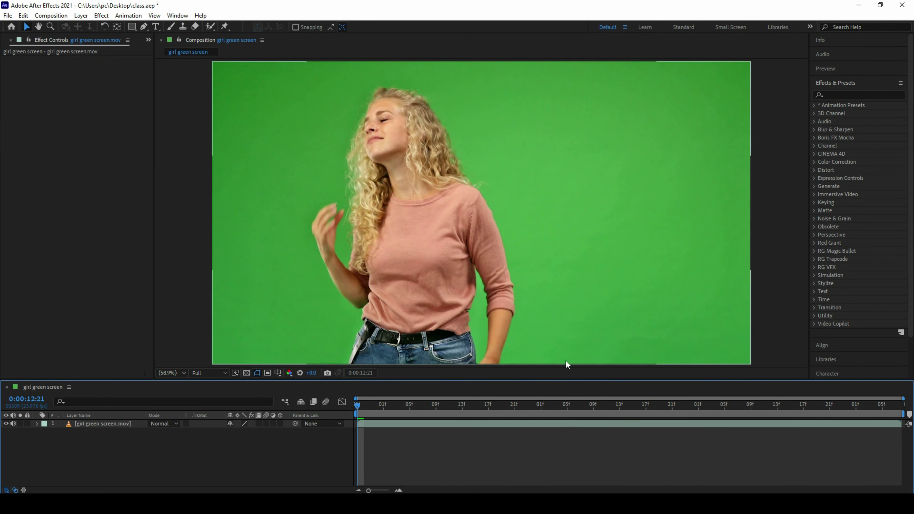
Search 'remo' in Effects & Presets and apply Remove Grain to the green-screen clip.
double_click(114, 420)
left_click(205, 40)
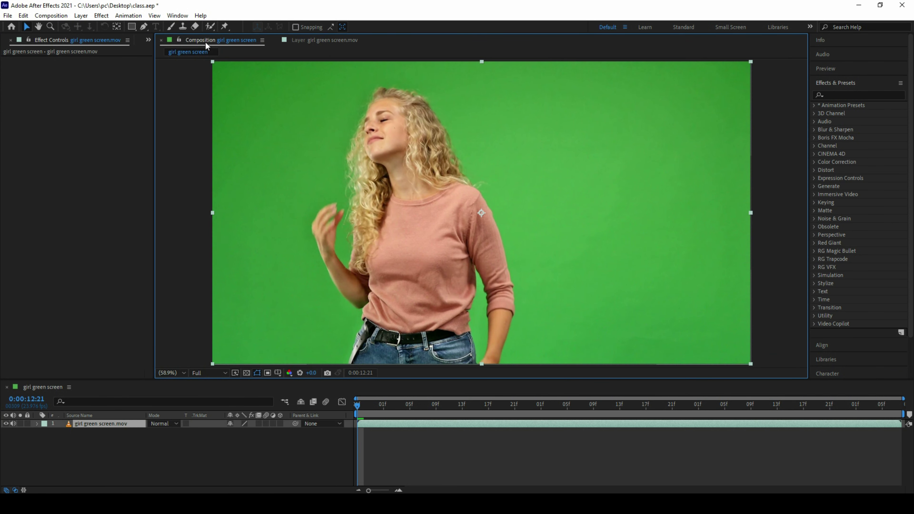
left_click(835, 95)
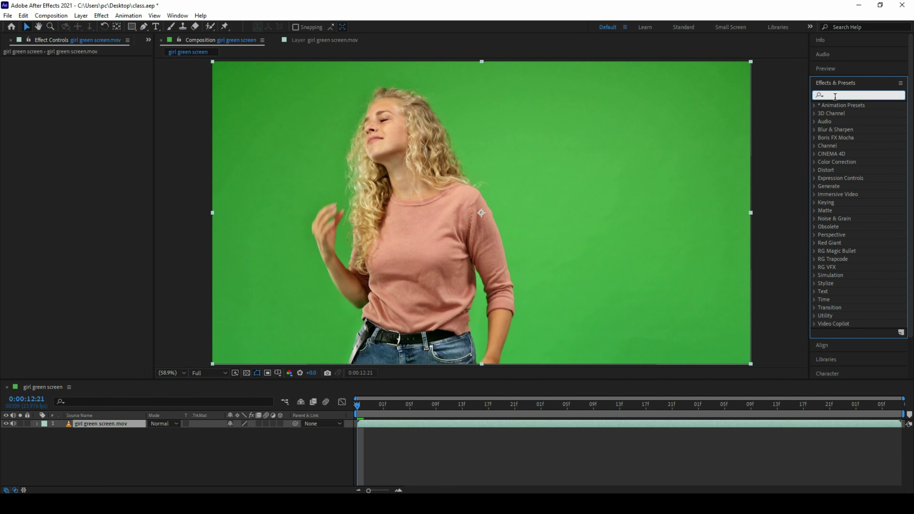
type("remo")
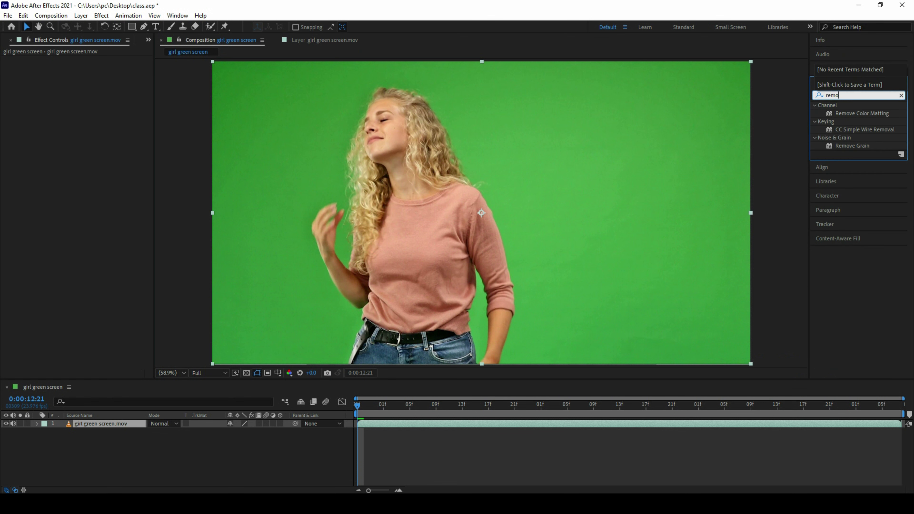
left_click_drag(853, 145, 110, 432)
key("h")
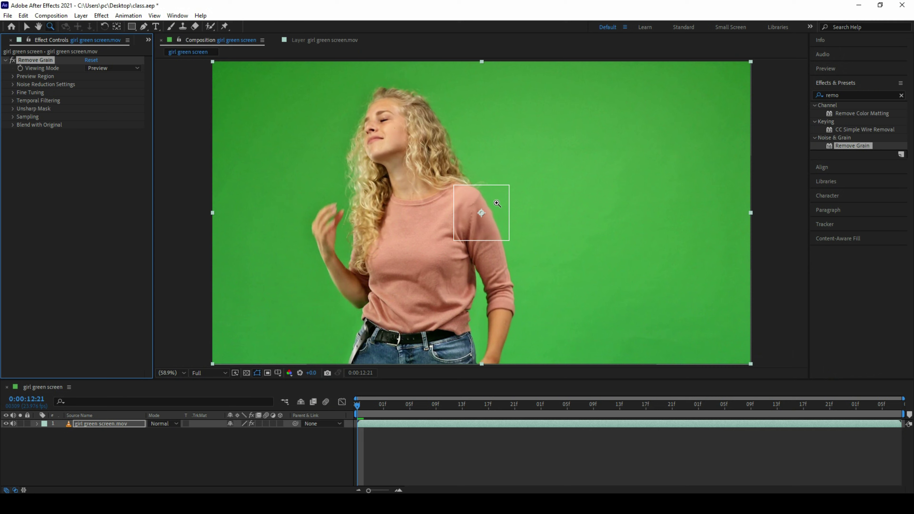
scroll(464, 203, "up", 2)
scroll(455, 174, "up", 2)
scroll(490, 143, "up", 1)
key("z")
Set Remove Grain's Viewing Mode to Final Output and Noise Reduction to 0.2.
left_click(108, 69)
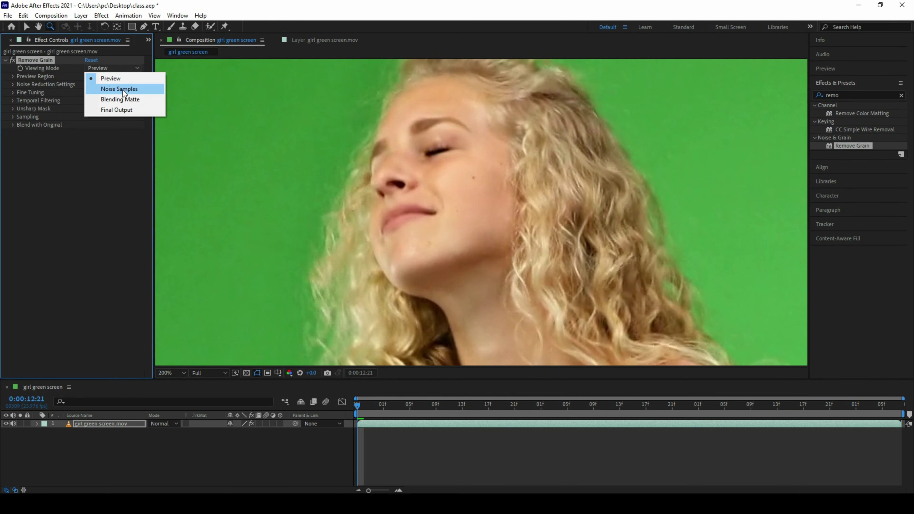
left_click(117, 110)
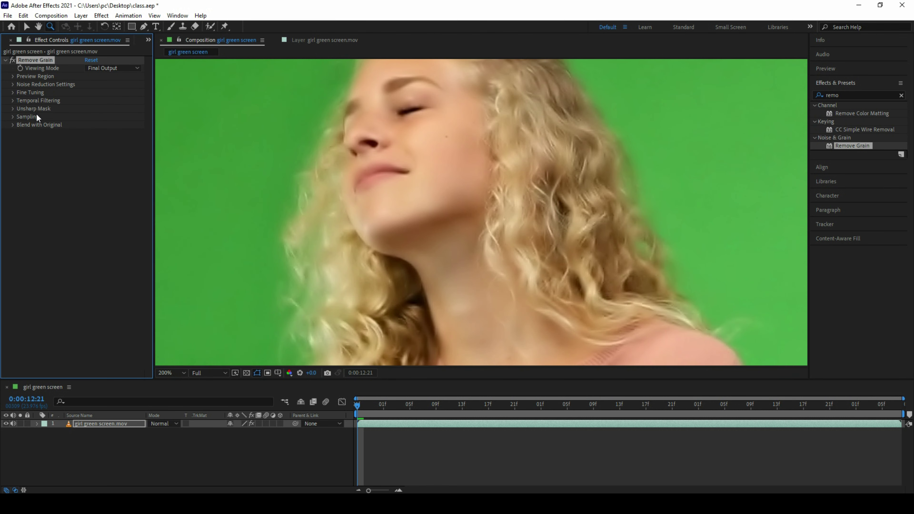
left_click(13, 85)
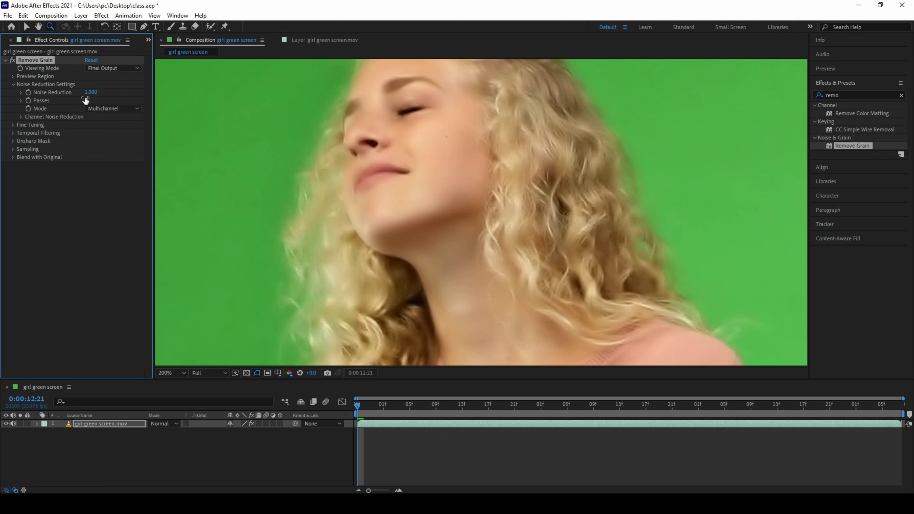
left_click(95, 92)
type(".2")
key("Return")
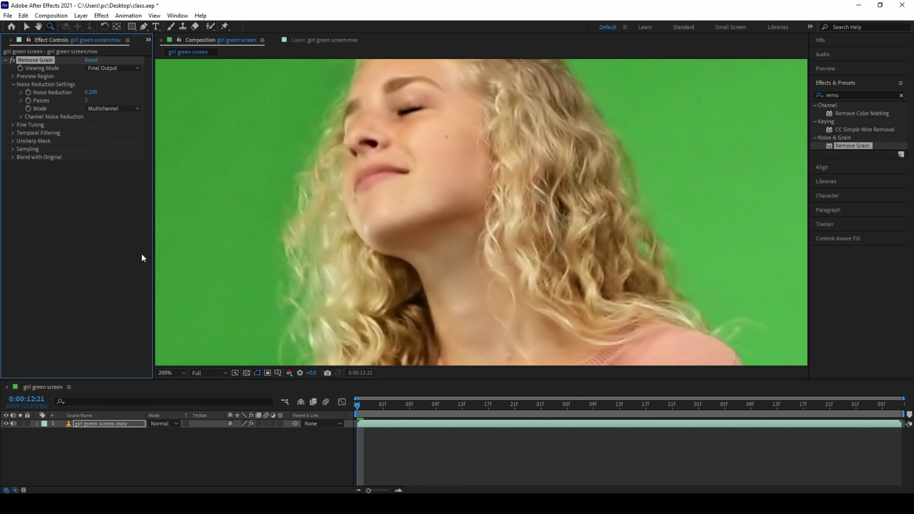
left_click(438, 235, "alt")
left_click(438, 235, "alt")
left_click_drag(554, 271, 387, 224)
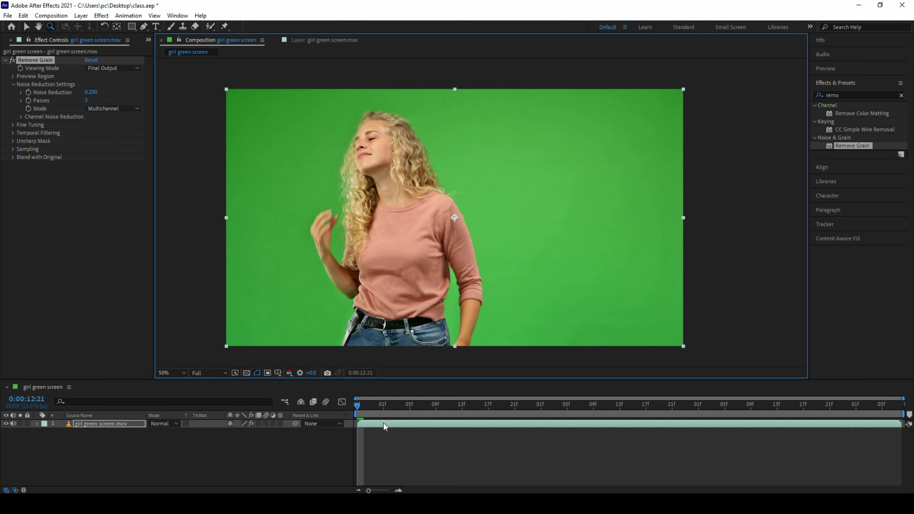
Draw a closed Pen-tool mask loosely outlining the girl.
left_click(143, 34)
left_click(143, 27)
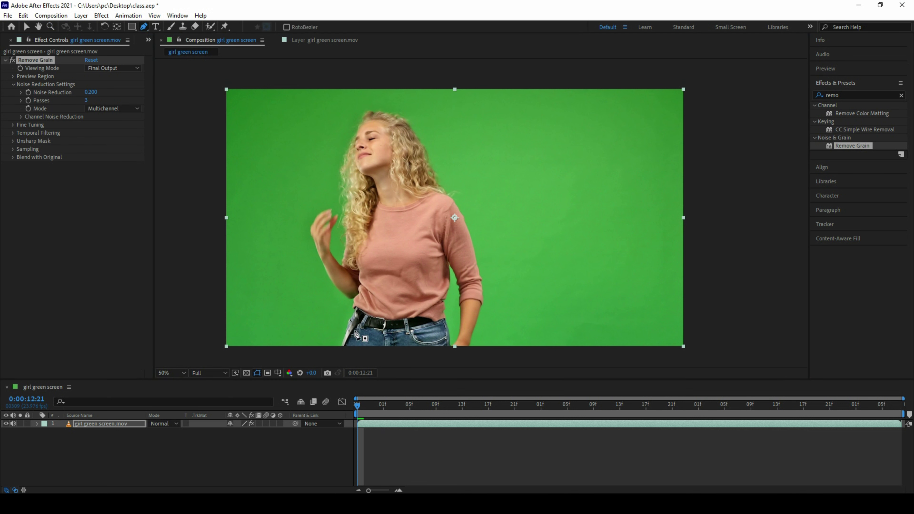
left_click(329, 352)
left_click(481, 354)
left_click(497, 323)
left_click_drag(494, 265, 494, 256)
left_click(469, 187)
left_click(442, 123)
left_click(406, 94)
left_click(352, 104)
left_click(314, 137)
left_click_drag(287, 175, 288, 186)
left_click(292, 236)
left_click(317, 290)
left_click(329, 354)
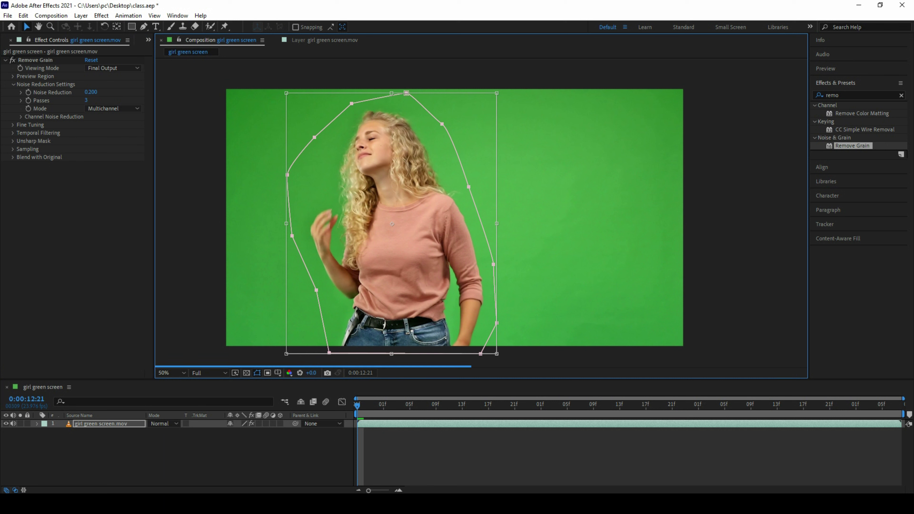
Set Mask 1's mode to None and enable the Mask Path stopwatch.
key("m")
key("m")
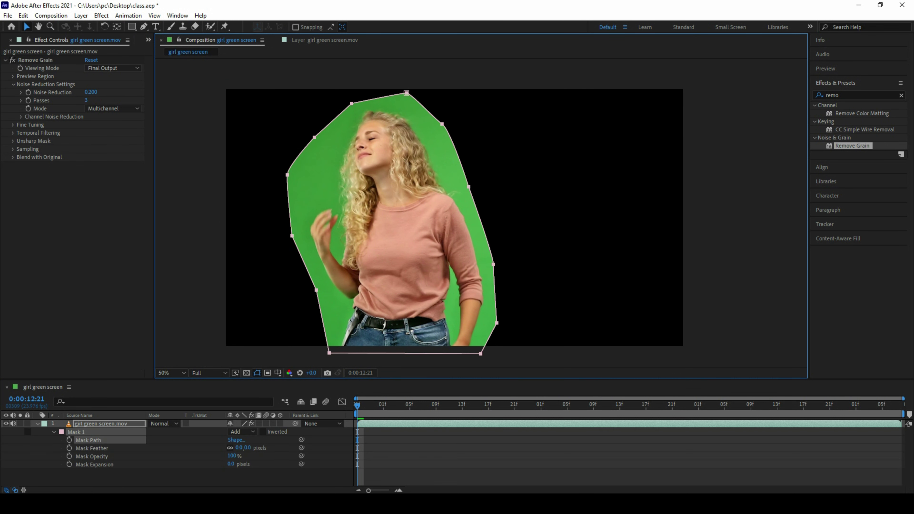
left_click(241, 432)
left_click(238, 359)
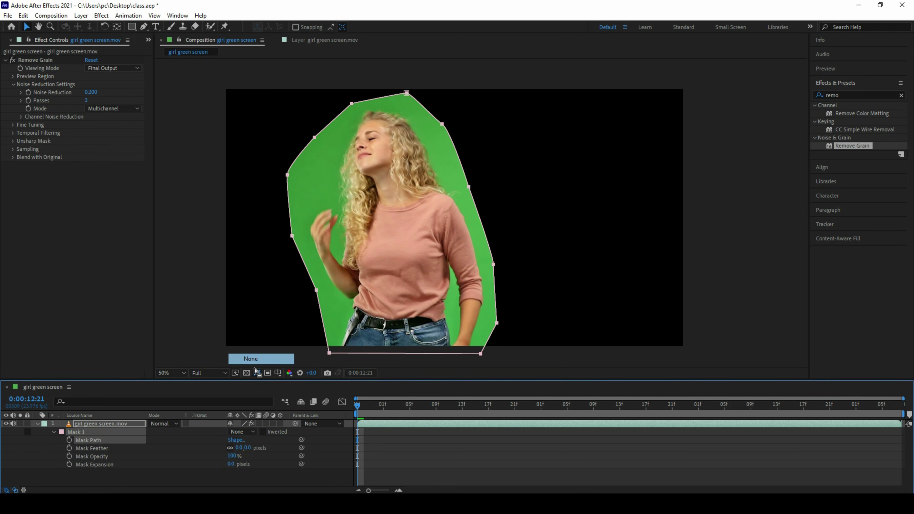
left_click(69, 440)
At 0:00:13:05, push the mask's right-side points outward.
left_click(410, 405)
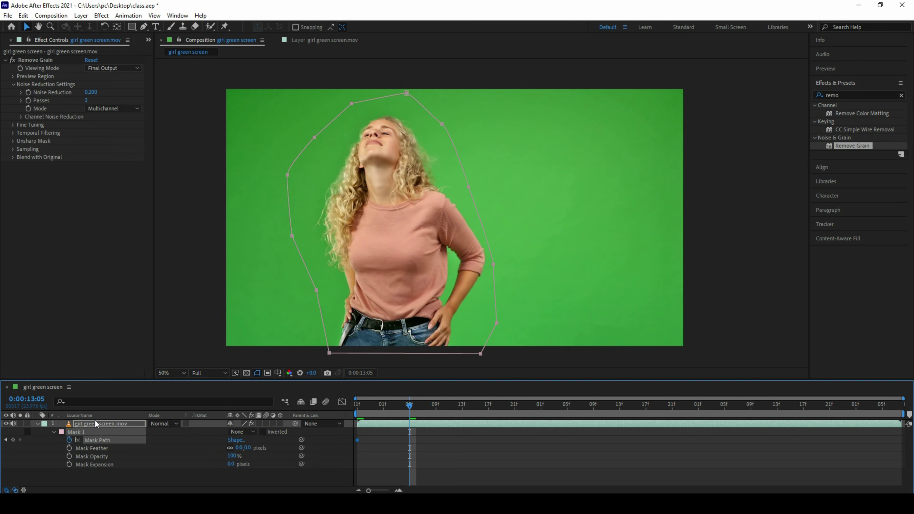
left_click(521, 333)
left_click_drag(481, 354, 497, 360)
left_click_drag(497, 323, 508, 320)
left_click_drag(493, 258, 506, 259)
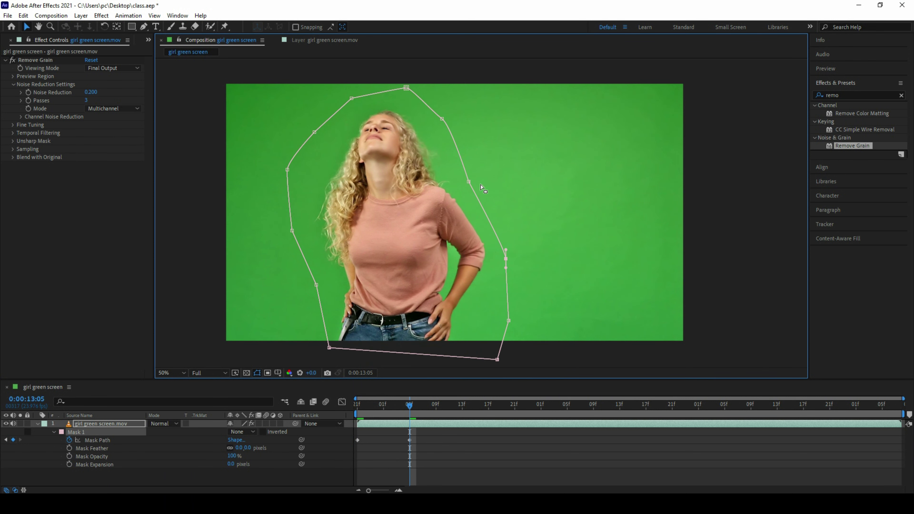
left_click(467, 180)
At 0:00:13:11, widen the mask points on both sides around the girl.
left_click(448, 411)
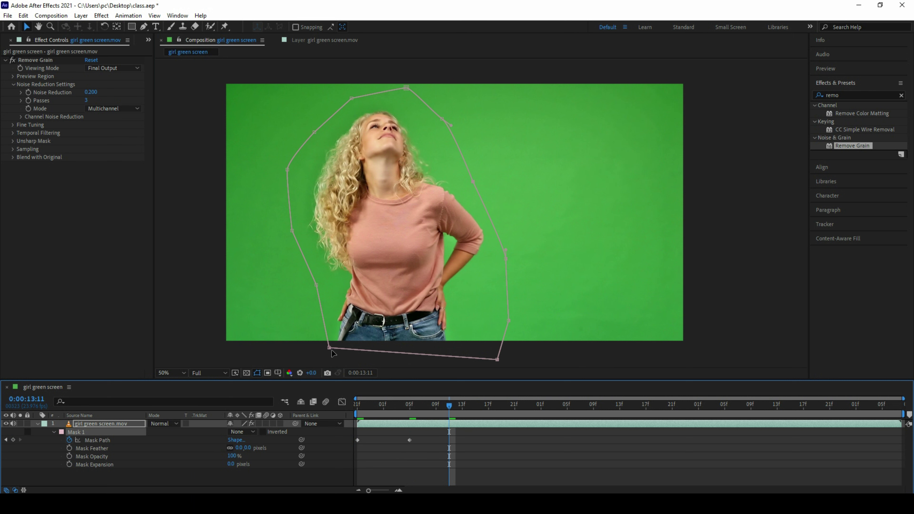
left_click_drag(329, 347, 315, 355)
left_click_drag(318, 286, 296, 285)
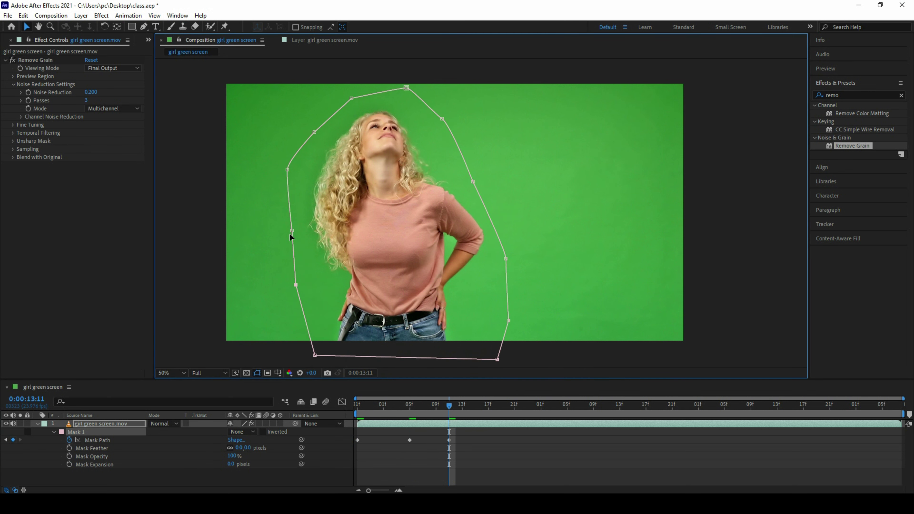
left_click_drag(292, 230, 269, 232)
left_click_drag(287, 170, 280, 165)
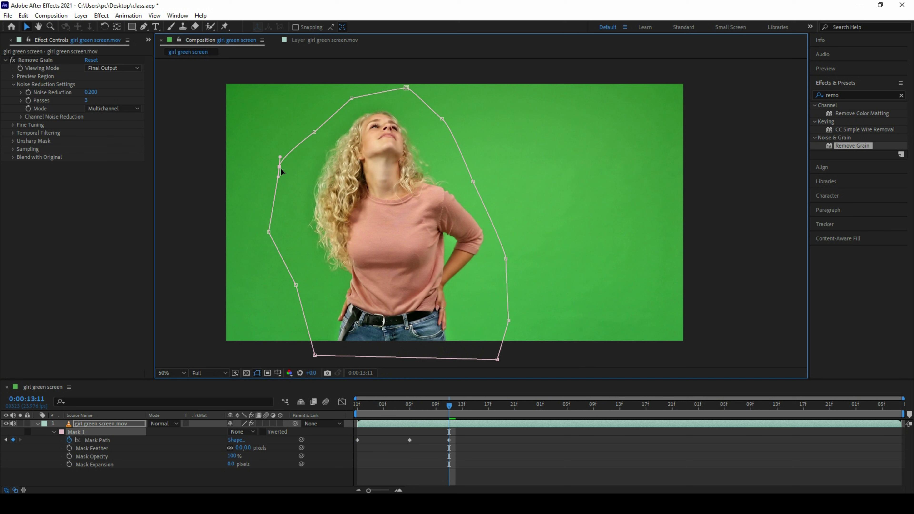
left_click_drag(314, 132, 308, 126)
left_click_drag(442, 118, 454, 119)
left_click_drag(473, 182, 489, 181)
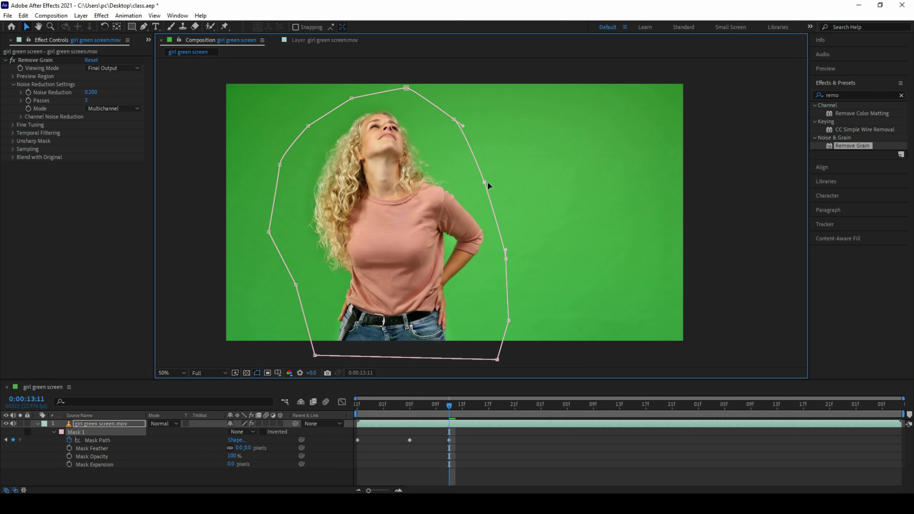
left_click(506, 259)
left_click_drag(507, 259, 515, 262)
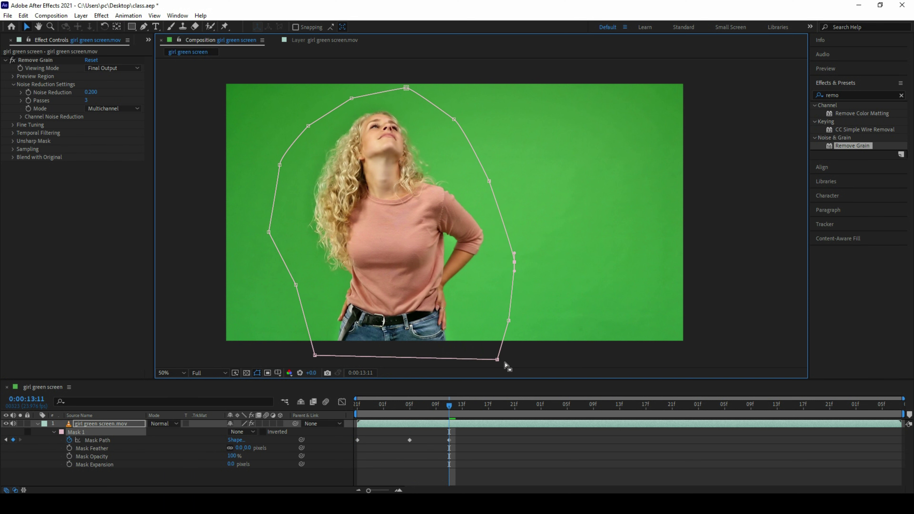
At 0:00:15:15, expand the mask further outward around the girl.
left_click(502, 404)
left_click(541, 404)
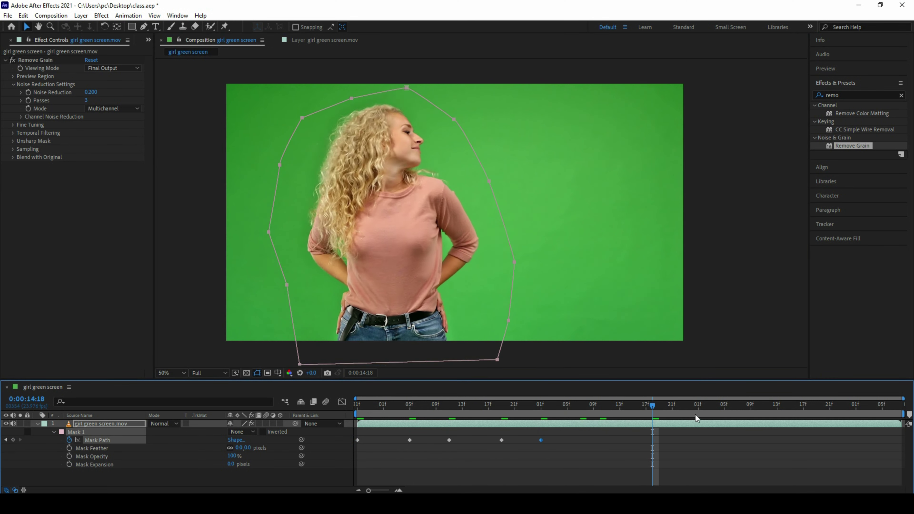
left_click_drag(541, 404, 791, 404)
left_click_drag(508, 320, 562, 309)
left_click_drag(287, 285, 248, 282)
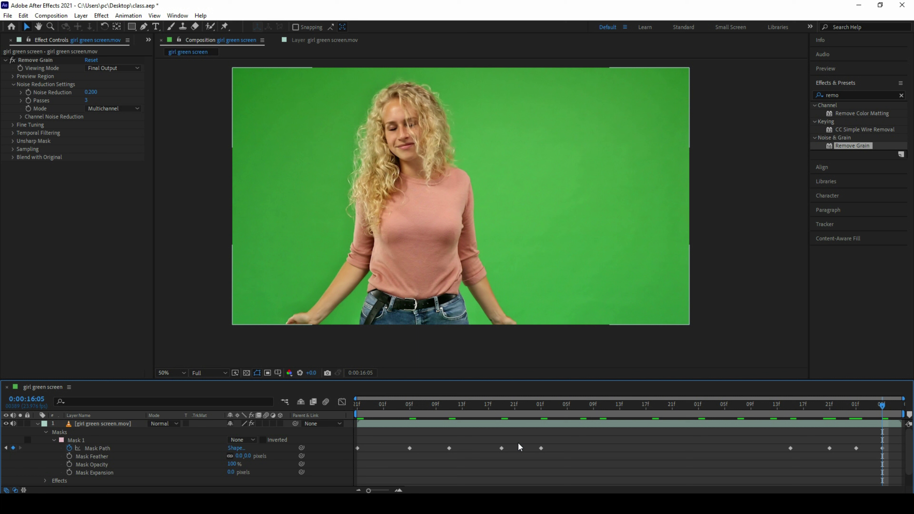
Change the mask mode to Subtract, then to Add.
left_click(519, 447)
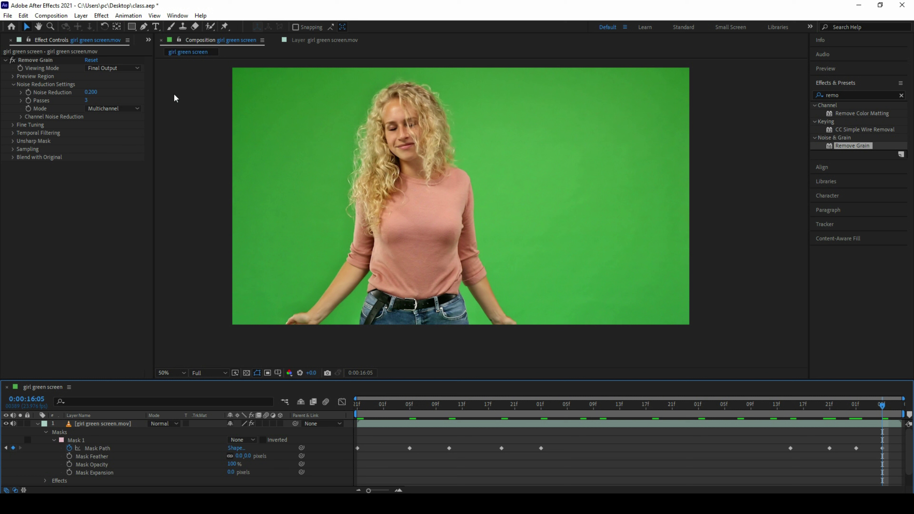
left_click(403, 227)
left_click(243, 439)
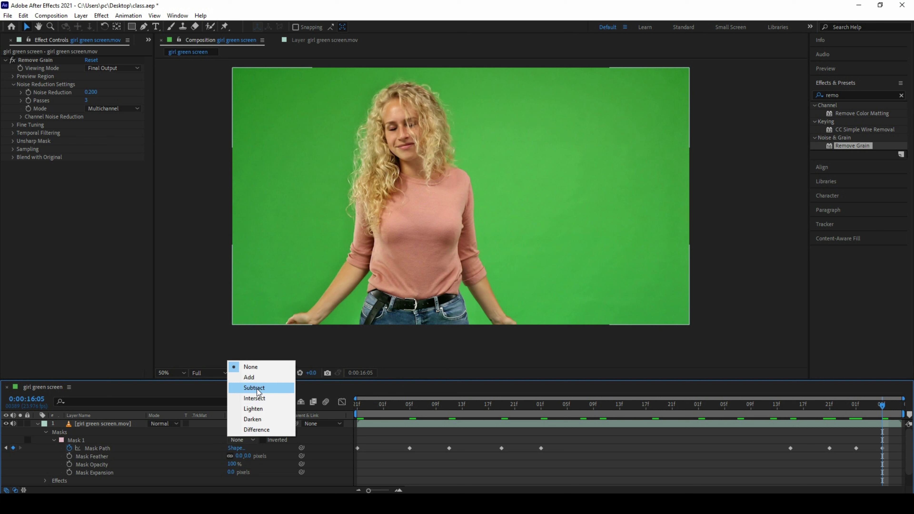
left_click(257, 389)
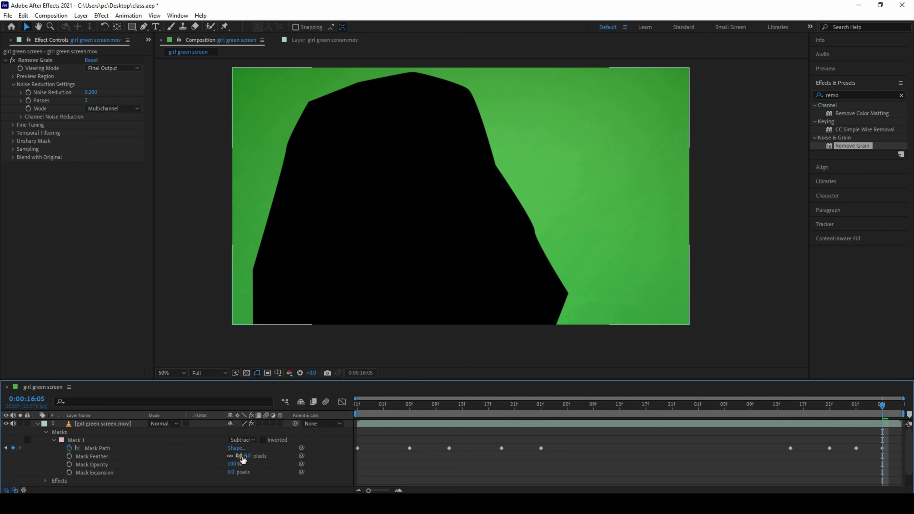
left_click(242, 440)
left_click(261, 378)
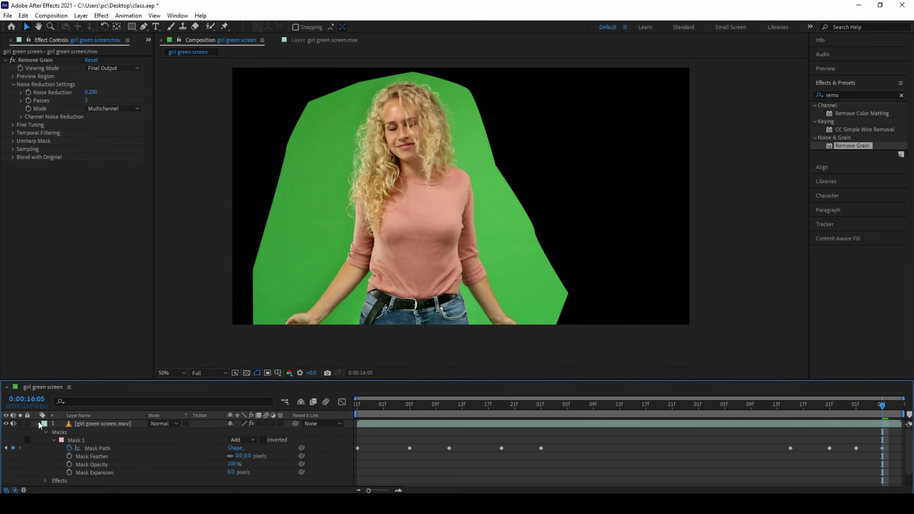
left_click(37, 424)
Pre-compose the layer with all attributes moved into a new composition named 'keylight'.
left_click(102, 424)
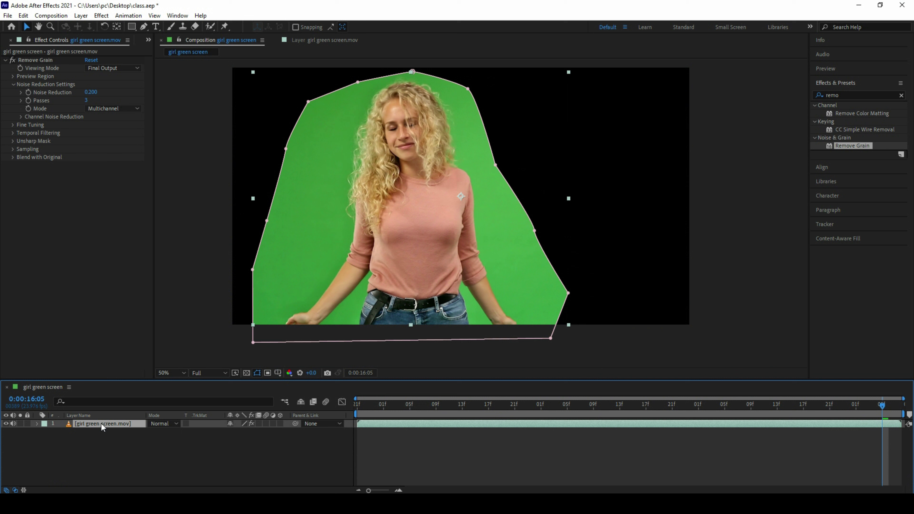
right_click(101, 424)
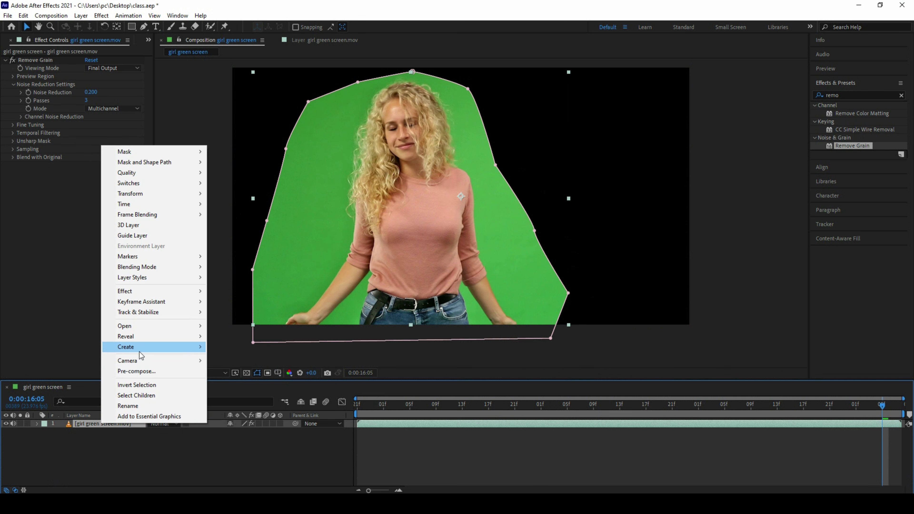
left_click(136, 371)
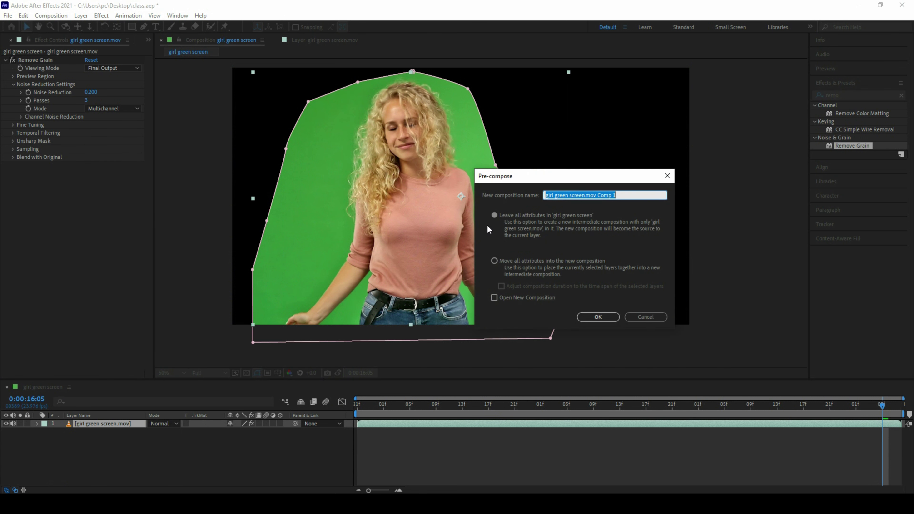
left_click(525, 259)
left_click(633, 193)
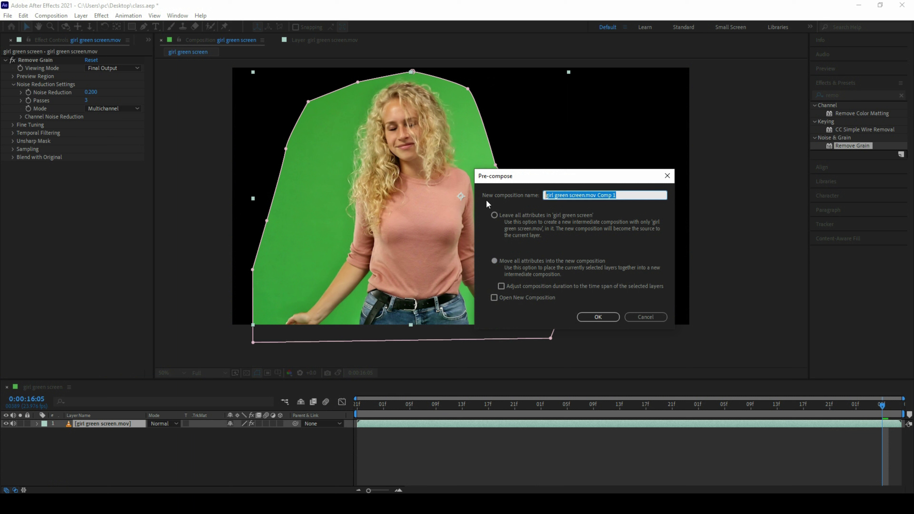
type("keylight")
key("Return")
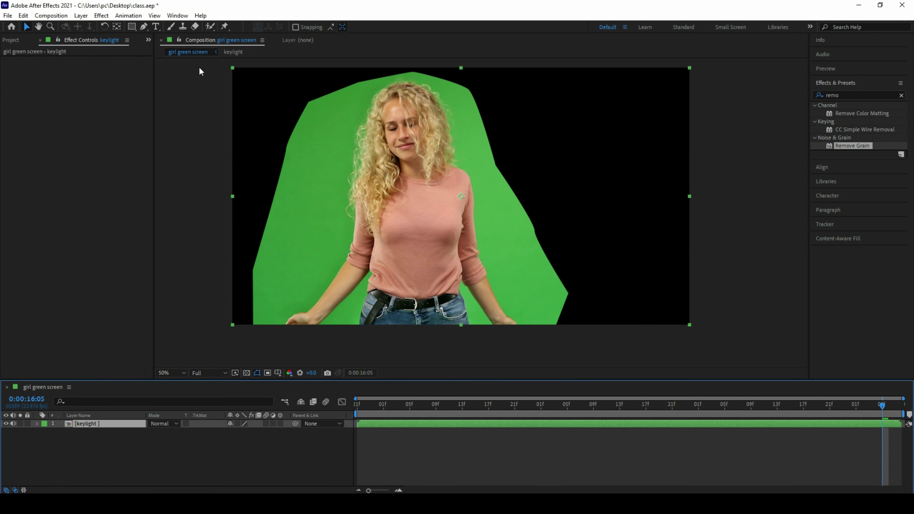
left_click(22, 44)
Search 'key' and apply the Keylight Spill Suppressor preset to the keylight layer.
left_click(857, 95)
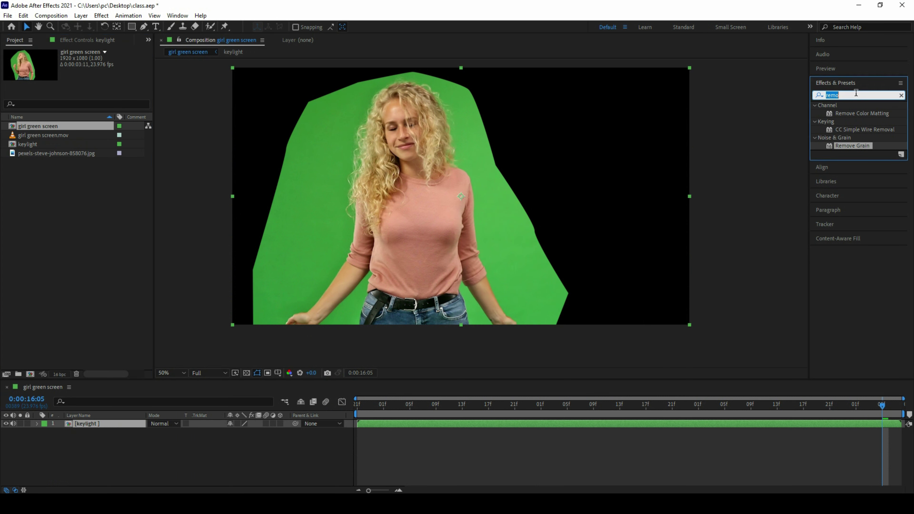
type("key")
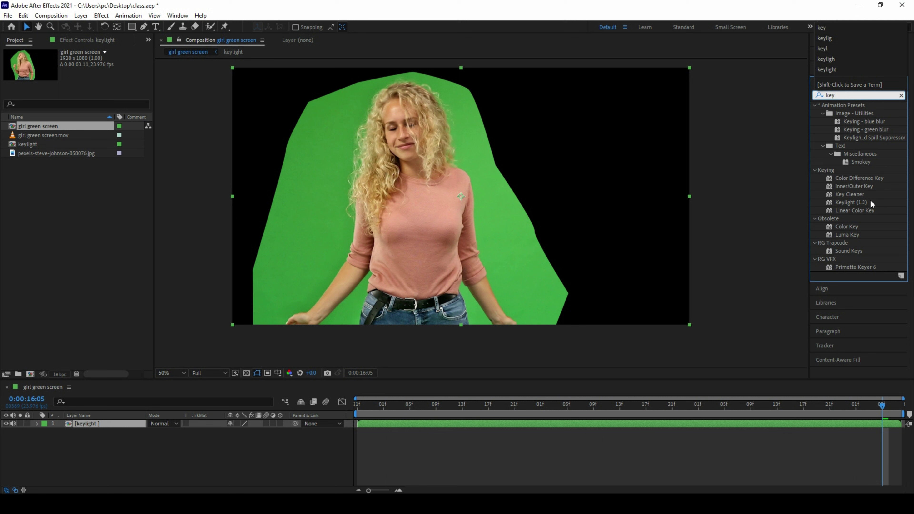
left_click(856, 203)
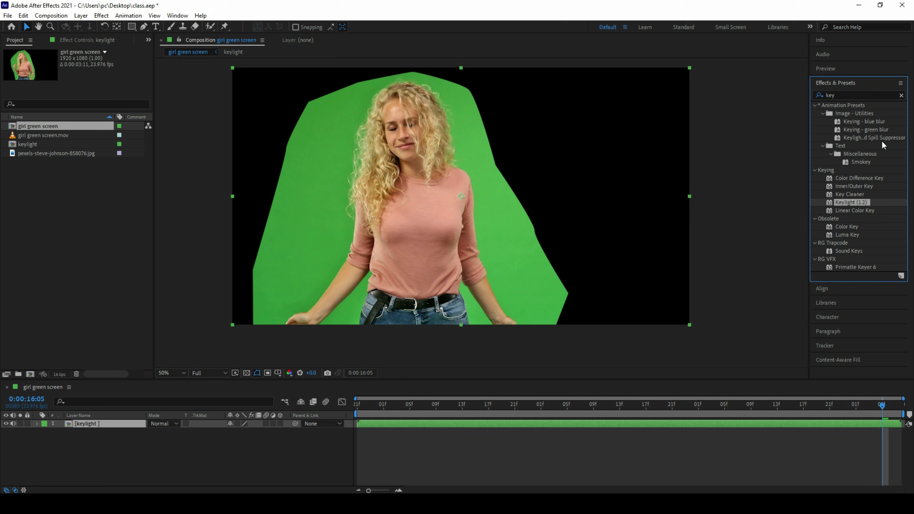
left_click(862, 140)
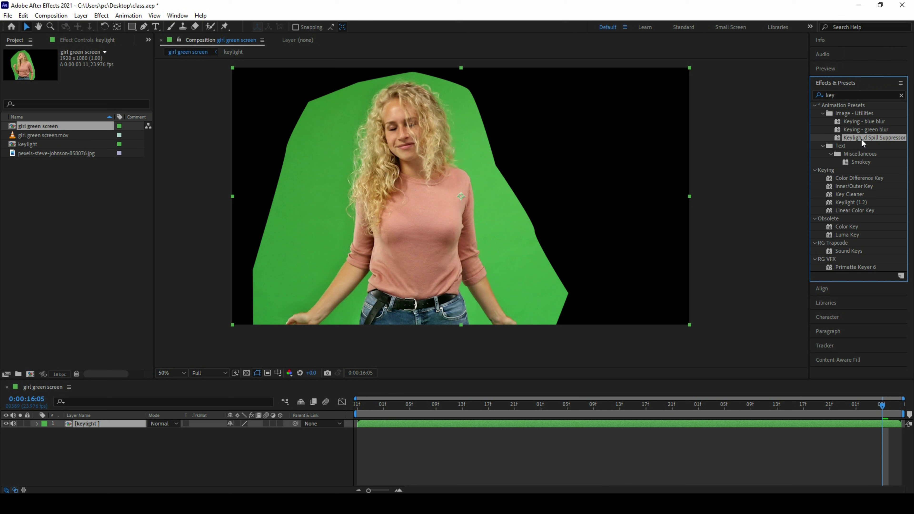
left_click_drag(861, 138, 102, 429)
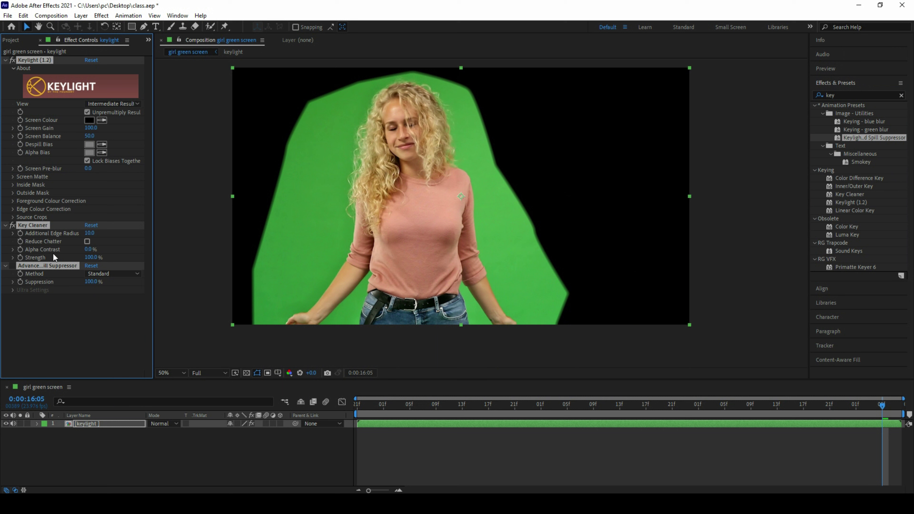
Delete the preset's effects and apply a fresh Keylight (1.2) to the layer.
left_click(53, 309)
left_click(30, 228)
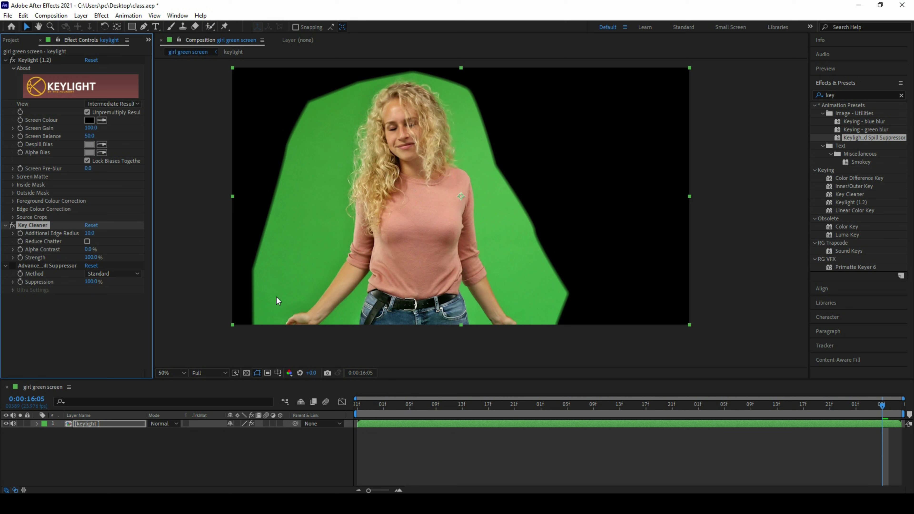
left_click(48, 266, "ctrl")
key("Delete")
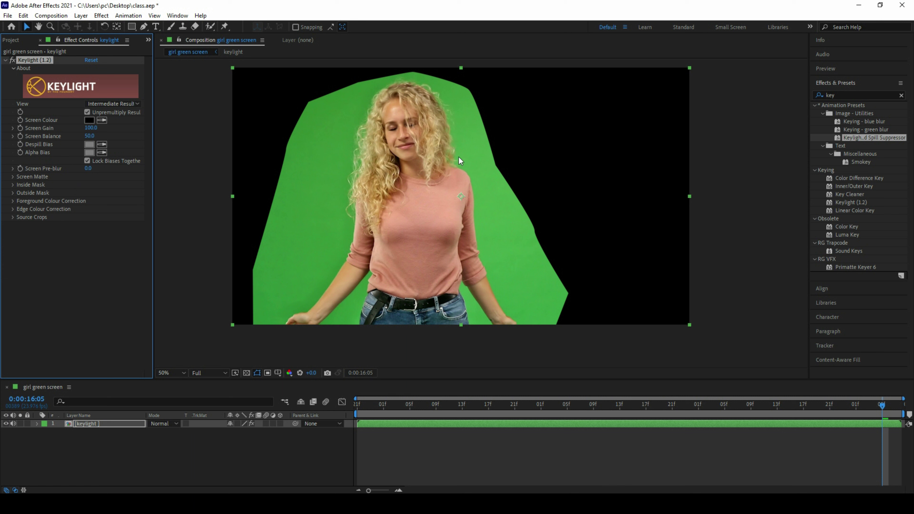
key("Delete")
mouse_move(864, 203)
left_mouse_down()
mouse_move(192, 362)
mouse_move(95, 423)
left_mouse_up()
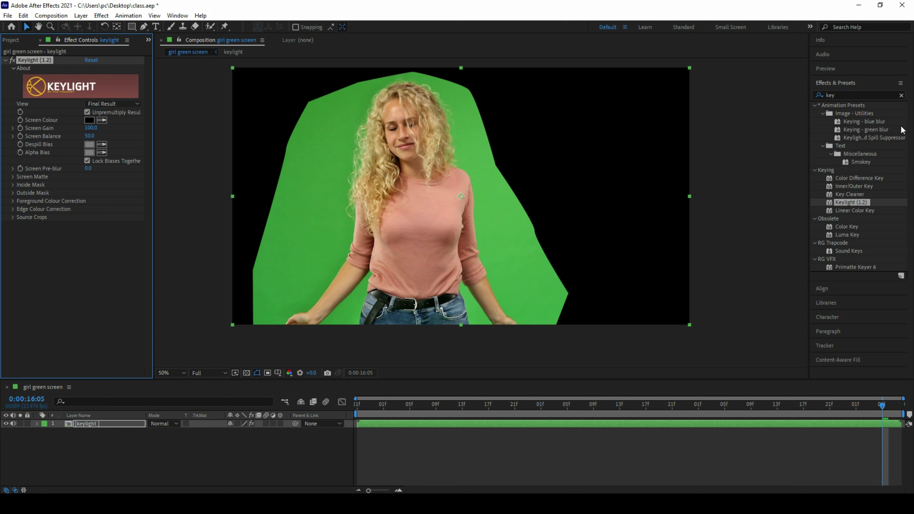
At the comp start, sample the green backdrop as Keylight's Screen Colour.
left_click(437, 407)
key("Home")
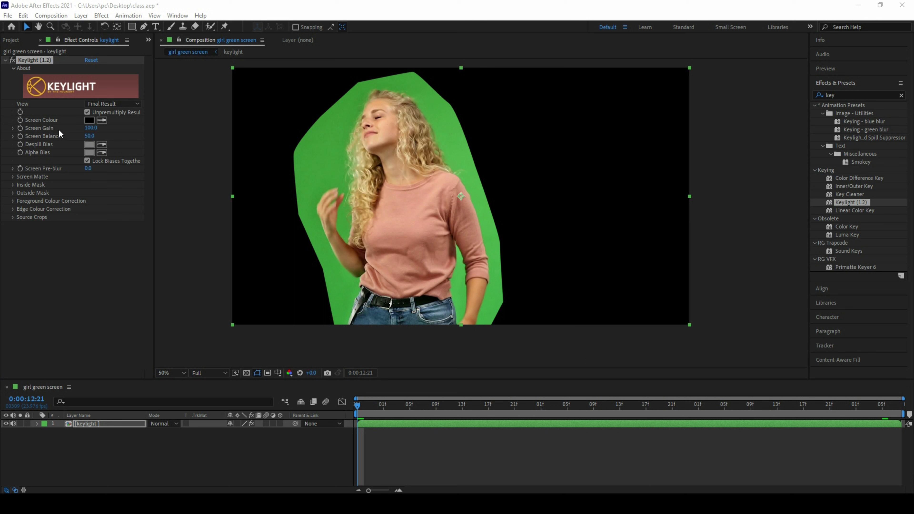
left_click(102, 120)
left_click(316, 156)
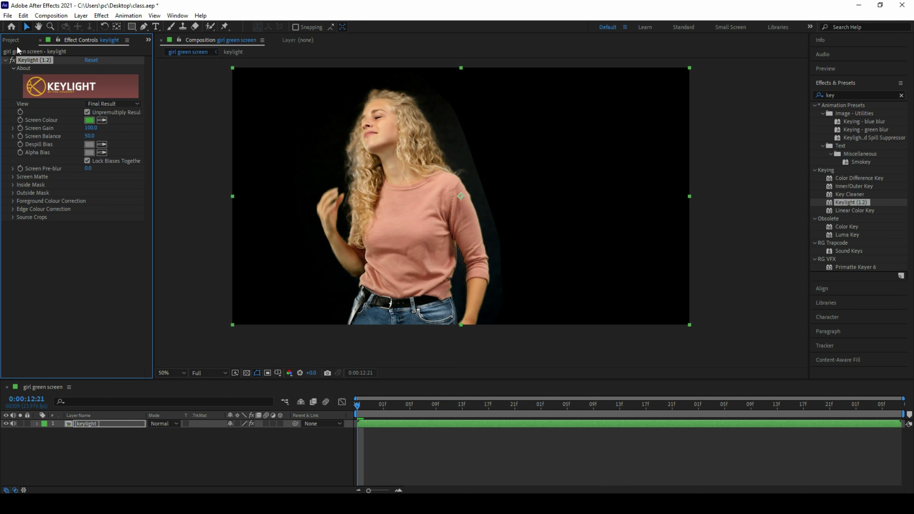
left_click(12, 40)
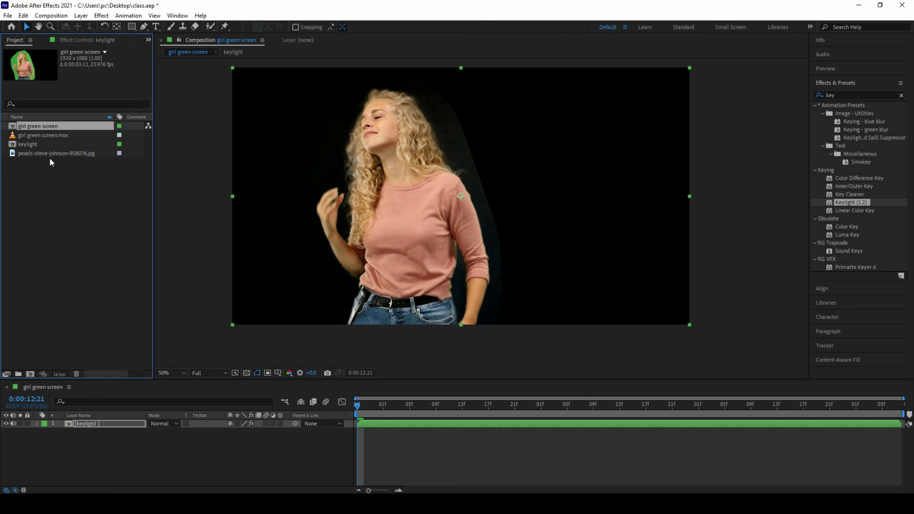
Place the pexels brick-wall photo in the timeline below the keylight layer.
left_click_drag(44, 154, 136, 463)
left_click(96, 42)
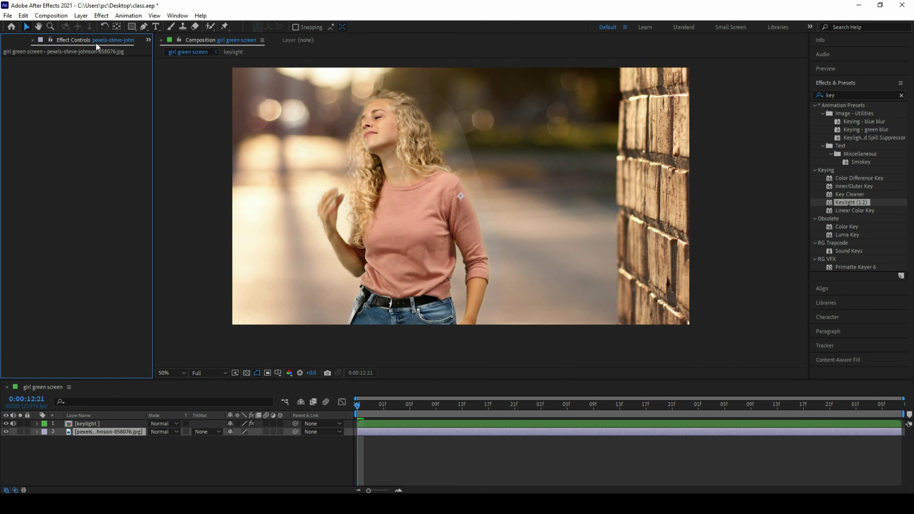
left_click(105, 424)
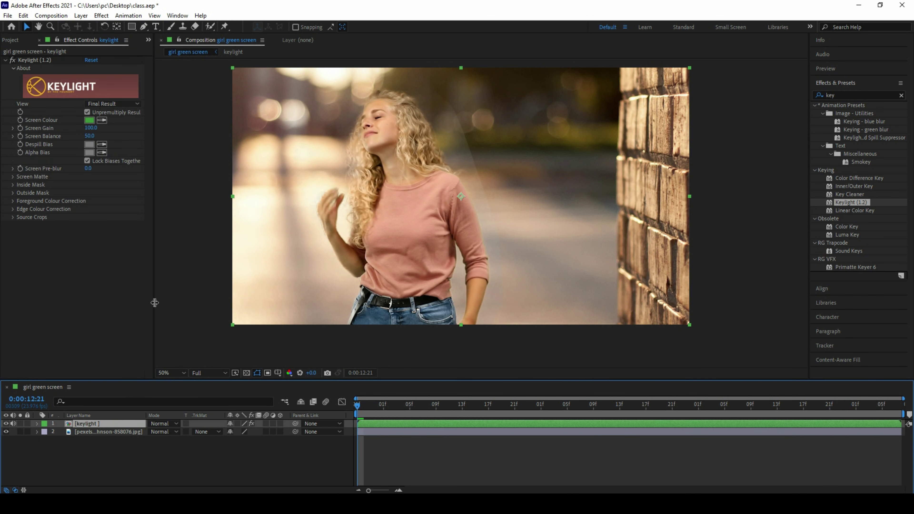
Set Keylight's View to Screen Matte.
left_click(116, 104)
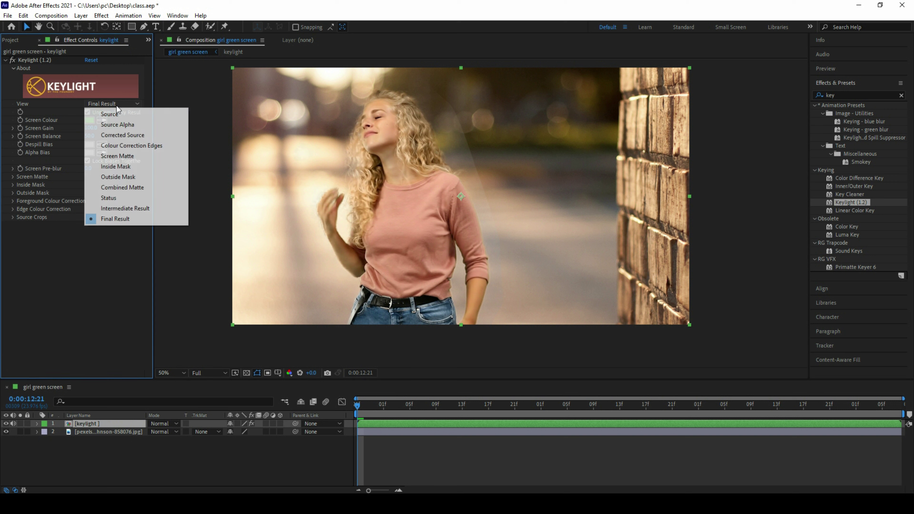
left_click(127, 157)
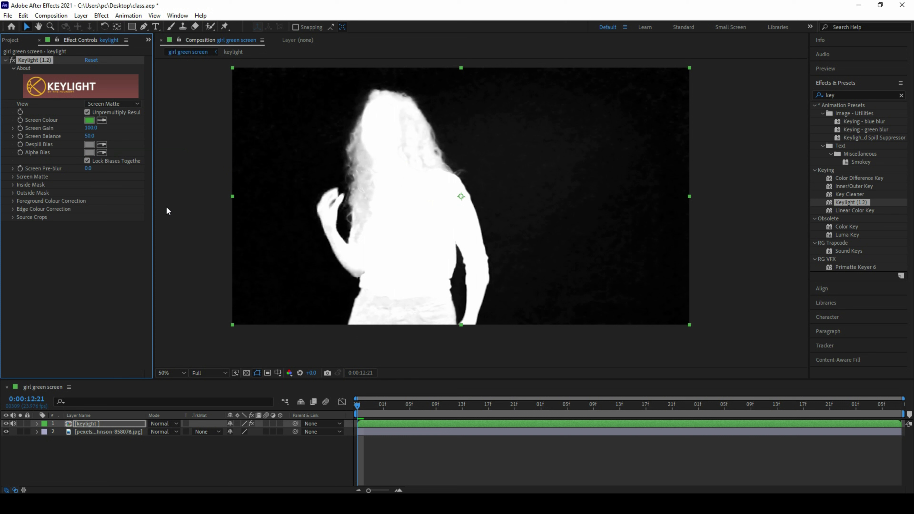
left_click(111, 105)
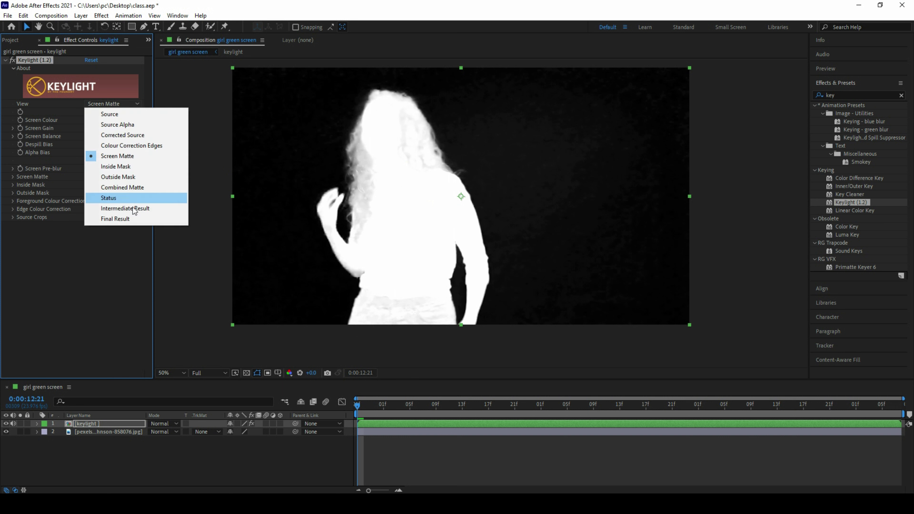
Return View to Final Result and test Screen Colour picks on wrong colours and green.
left_click(119, 218)
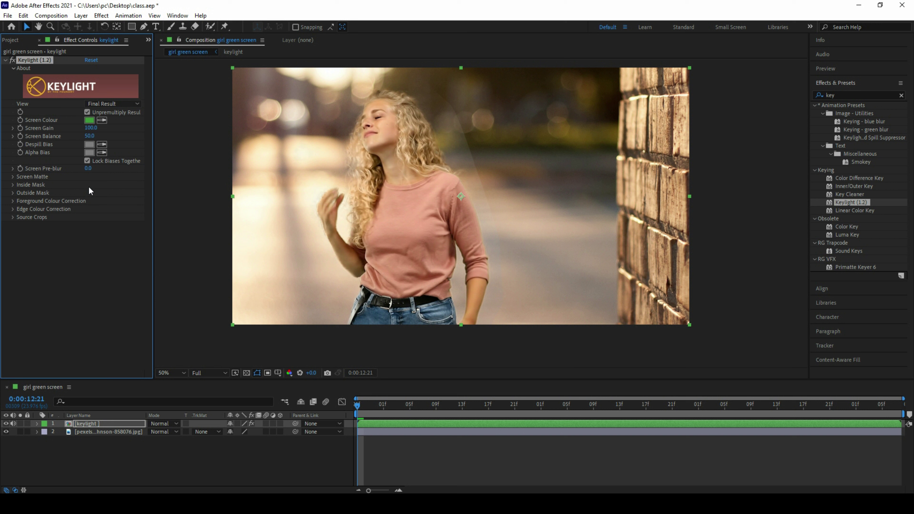
left_click(102, 120)
left_click(464, 147)
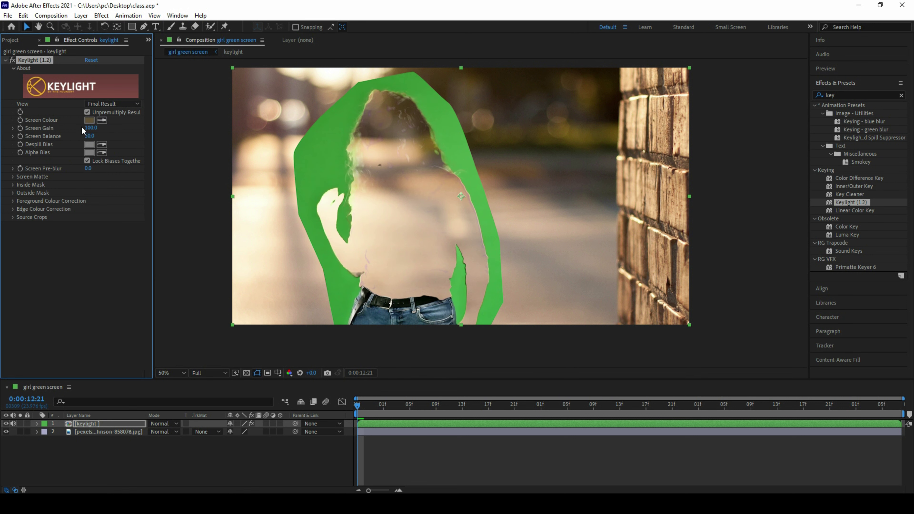
left_click(102, 120)
left_click(328, 165)
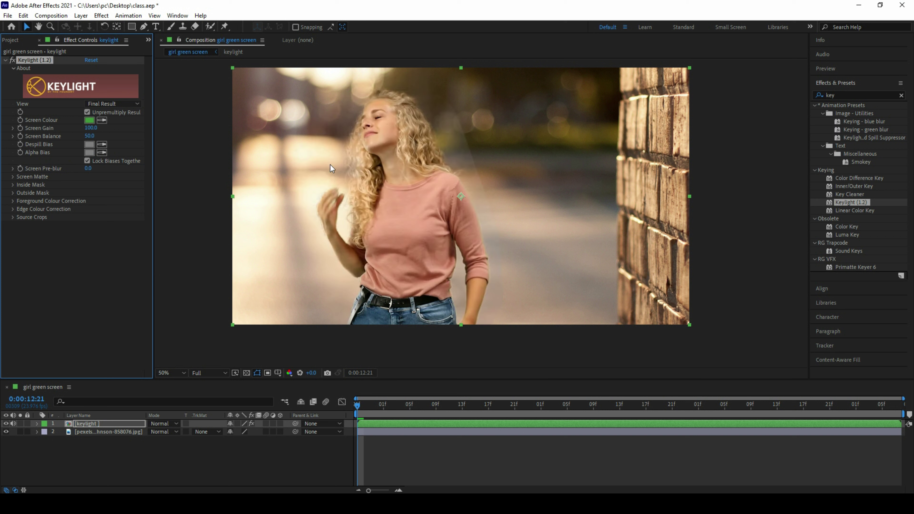
left_click(102, 120)
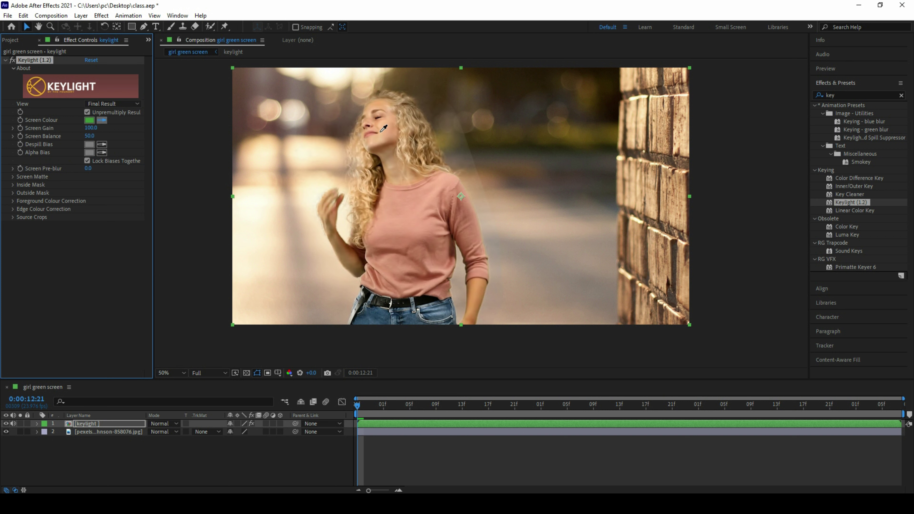
left_click(426, 95)
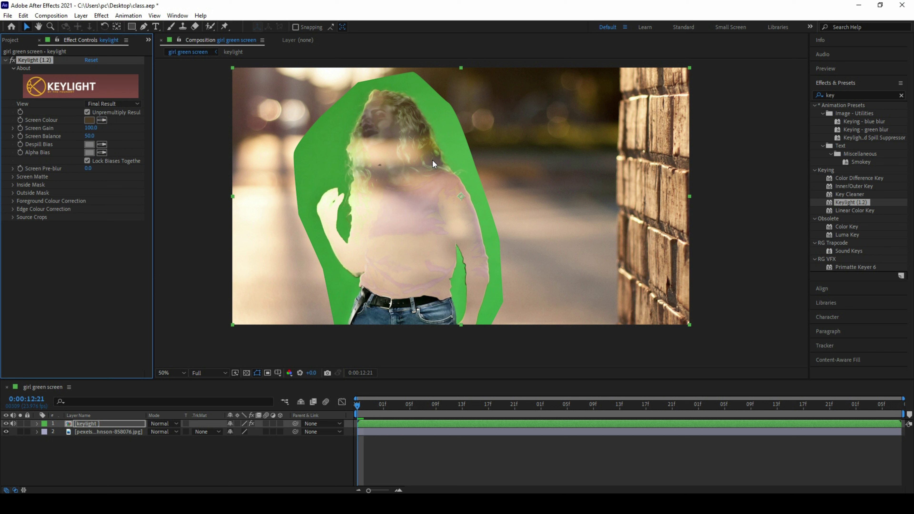
Reset Keylight, re-sample the green screen, and toggle the layer's effects off and on.
left_click(90, 61)
left_click(102, 120)
left_click(329, 143)
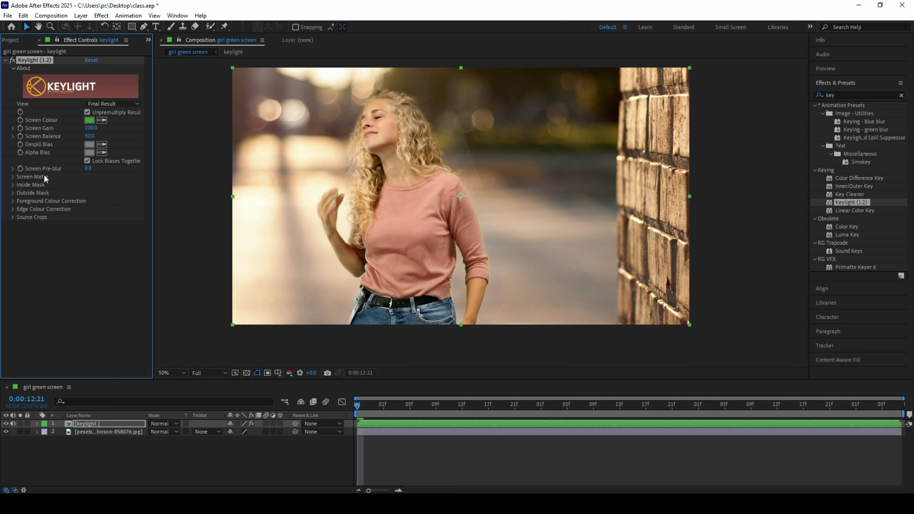
left_click(12, 61)
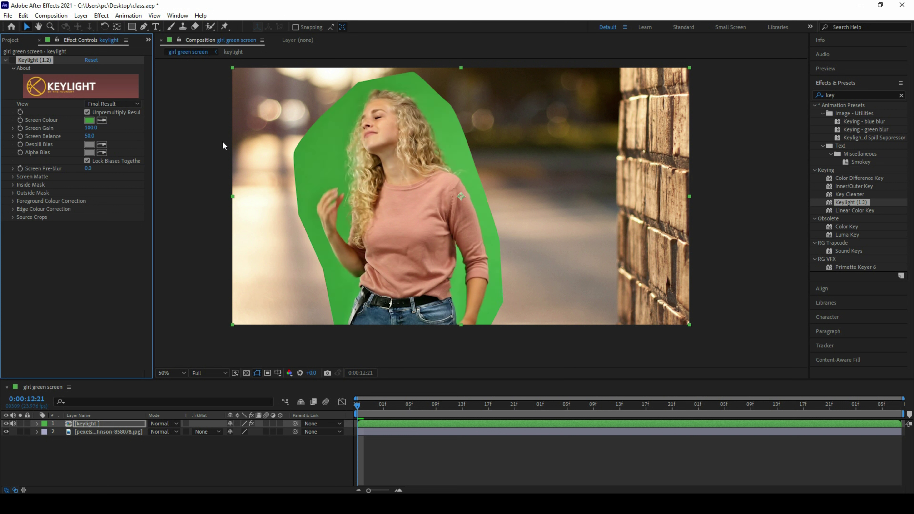
left_click(102, 120)
left_click(467, 151)
left_click(13, 60)
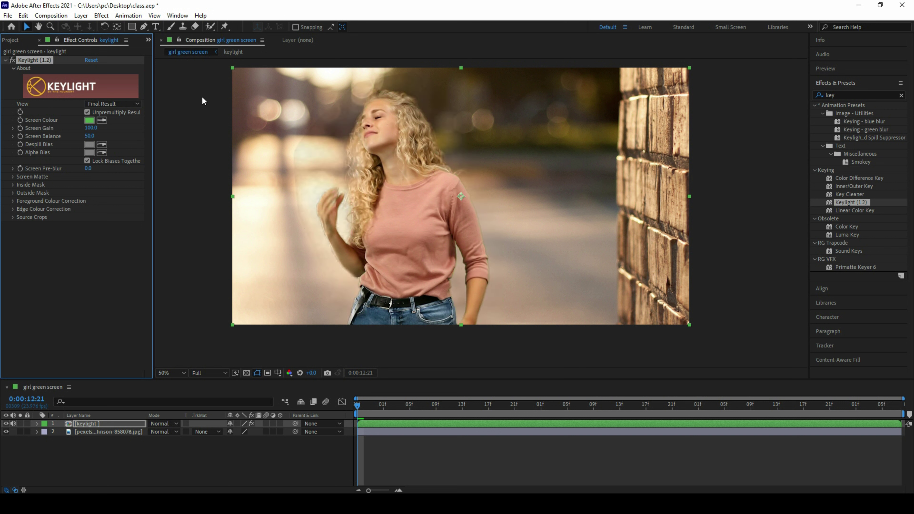
Sample green in Keylight's Source view, then switch back to Final Result.
left_click(127, 105)
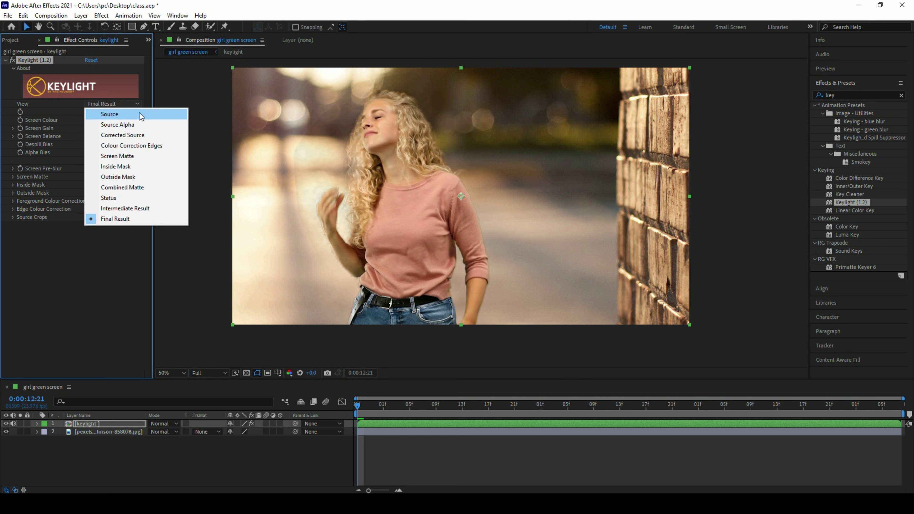
left_click(124, 114)
left_click(104, 121)
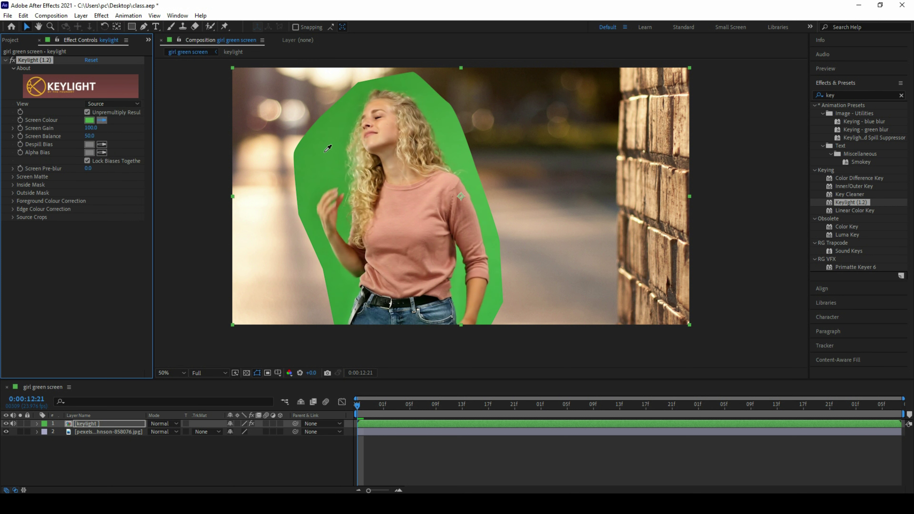
left_click(466, 149)
left_click(135, 105)
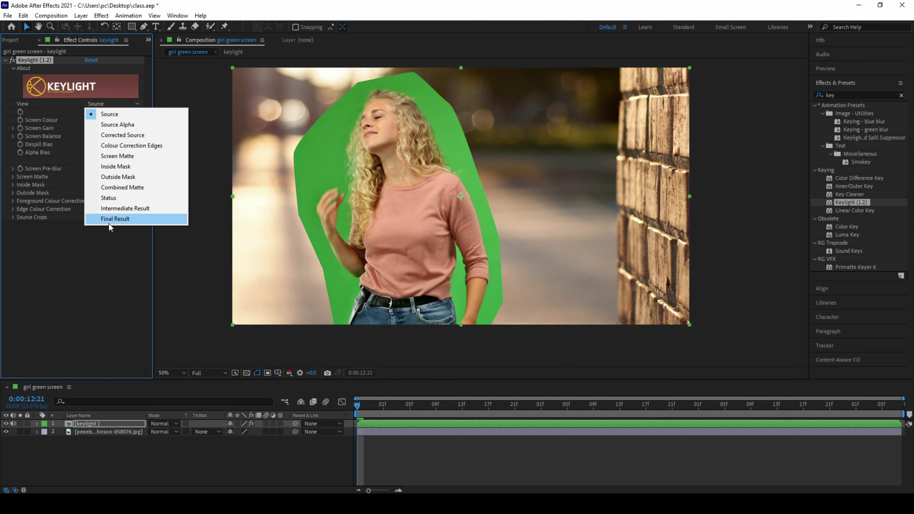
left_click(115, 218)
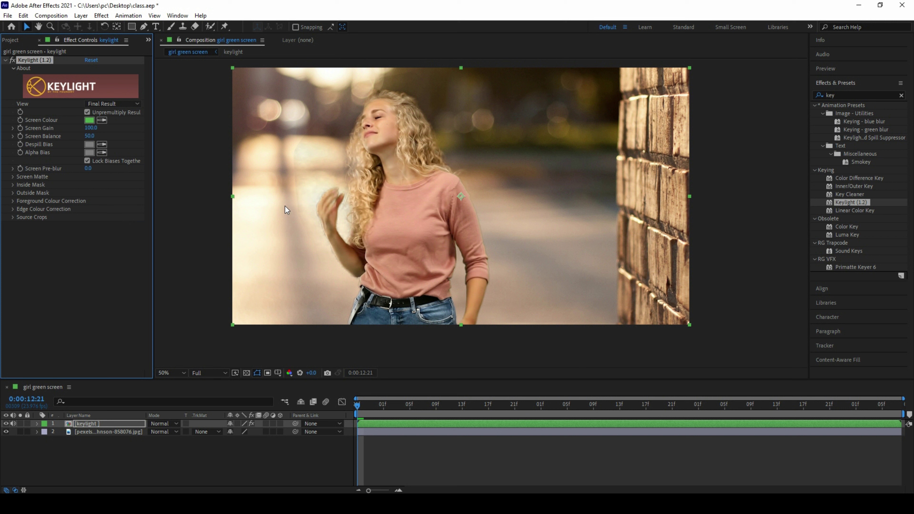
left_click(312, 247)
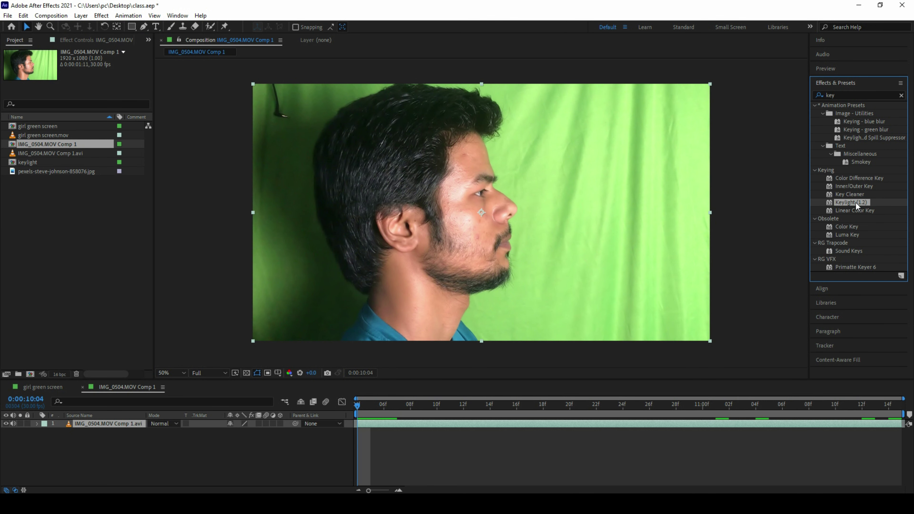
Apply Keylight (1.2) to the man's clip and sample the green backdrop.
left_click_drag(854, 202, 108, 423)
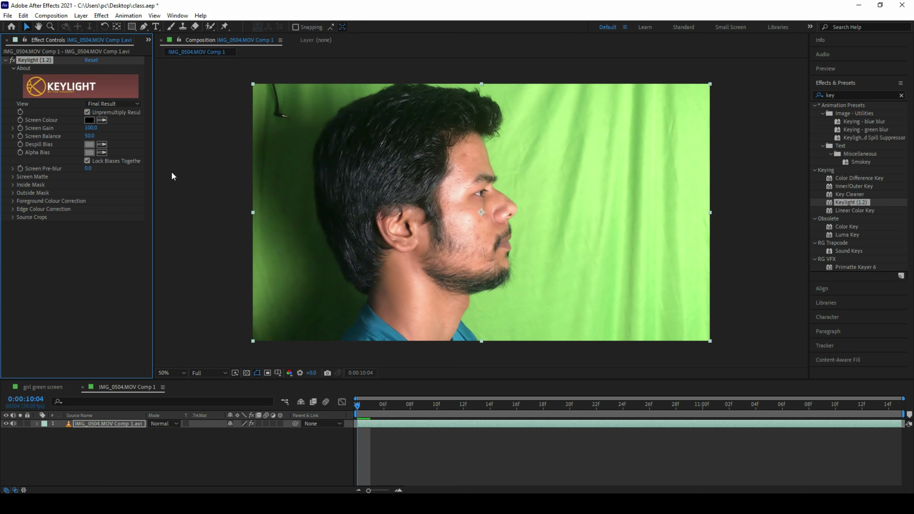
left_click(102, 120)
left_click(601, 199)
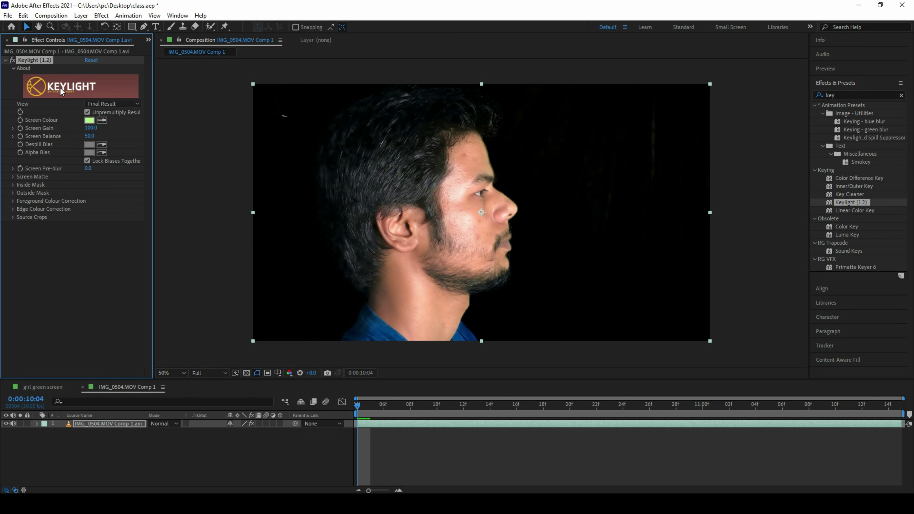
Add pexels-steve-johnson-858076.jpg below the footage layer as the background.
left_click(148, 39)
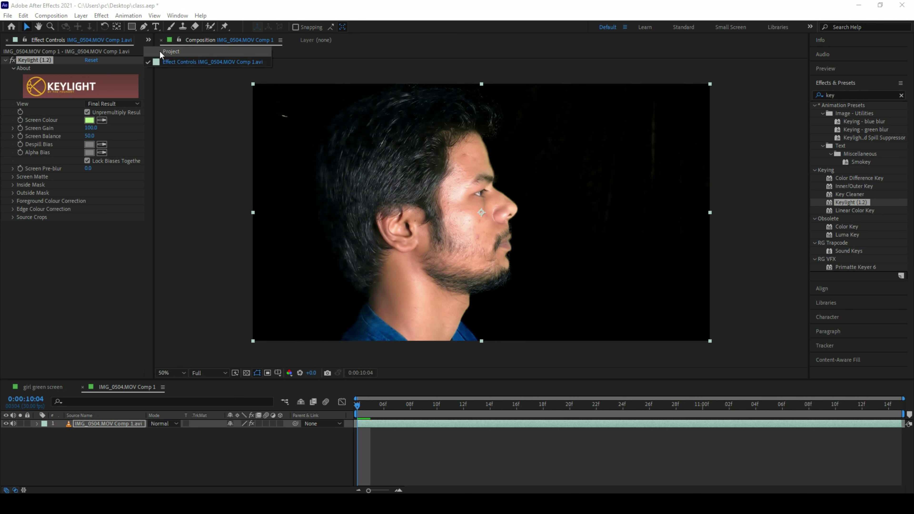
left_click(159, 50)
mouse_move(37, 171)
left_mouse_down()
mouse_move(103, 445)
mouse_move(121, 423)
left_mouse_up()
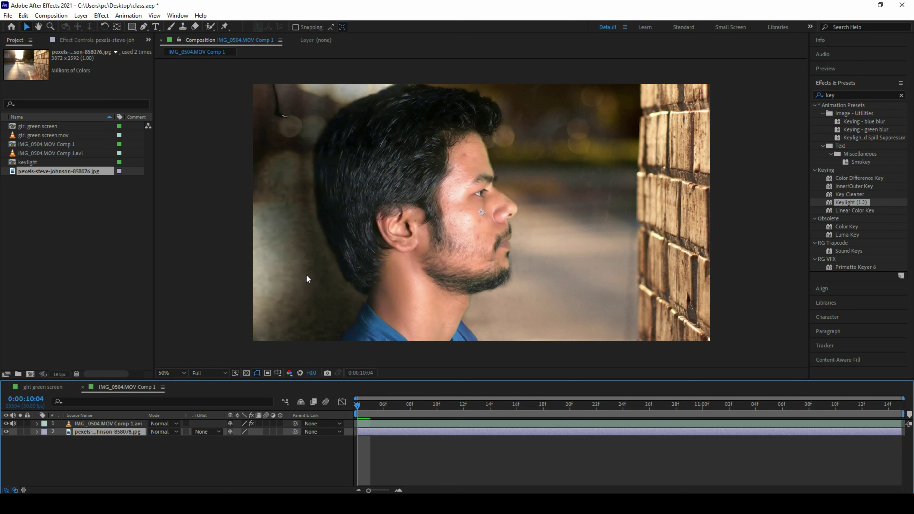
Zoom to 100% and back to 50%, scrub a few frames, and toggle the brick-wall layer's visibility.
key("z")
left_click(320, 263)
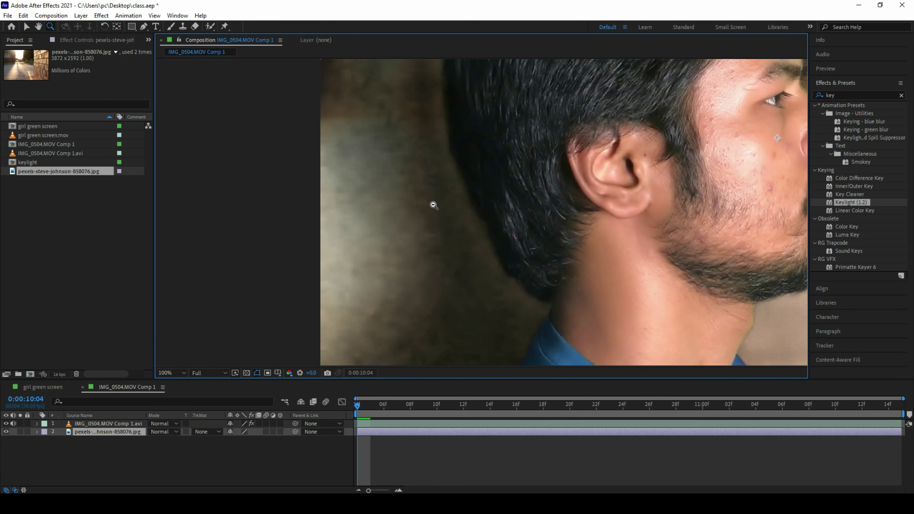
left_click(434, 205, "alt")
left_click(526, 191, "alt")
left_click_drag(383, 419, 477, 414)
scroll(544, 207, "right", 1)
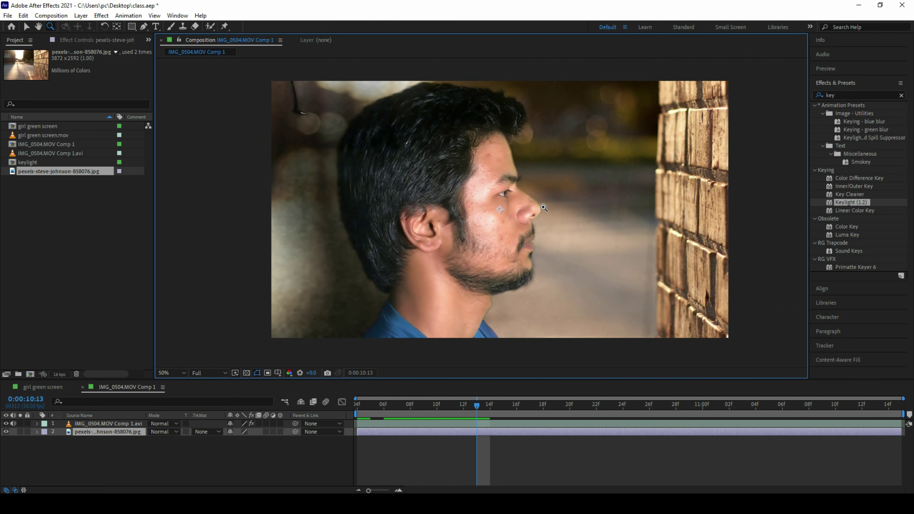
left_click(6, 432)
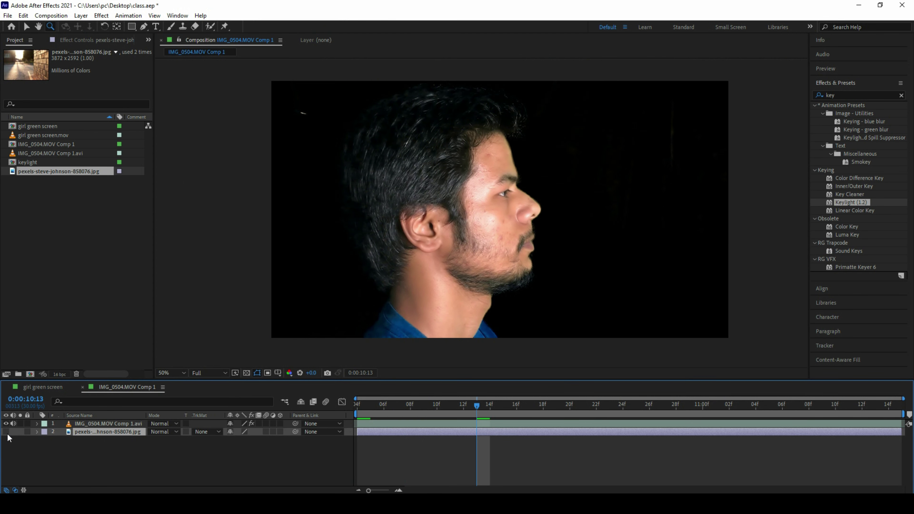
left_click(8, 435)
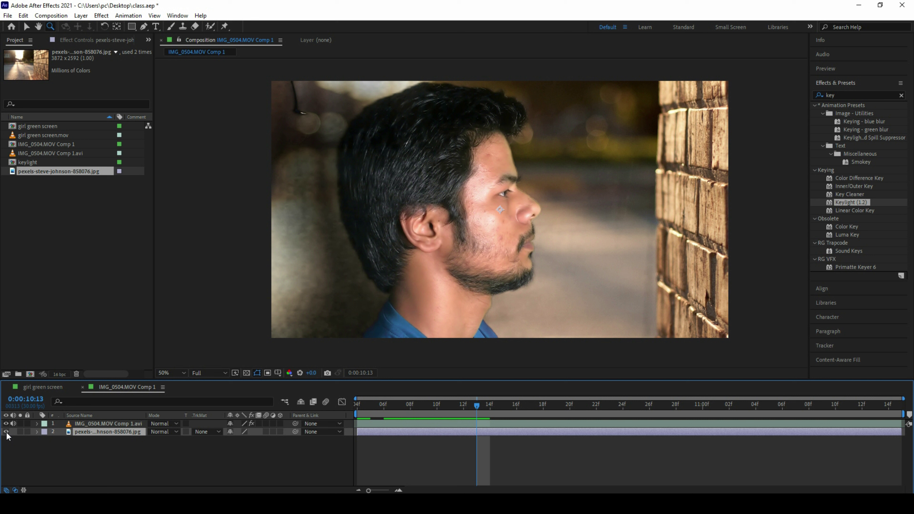
Reset all Keylight settings on the face footage layer to their defaults.
left_click(75, 41)
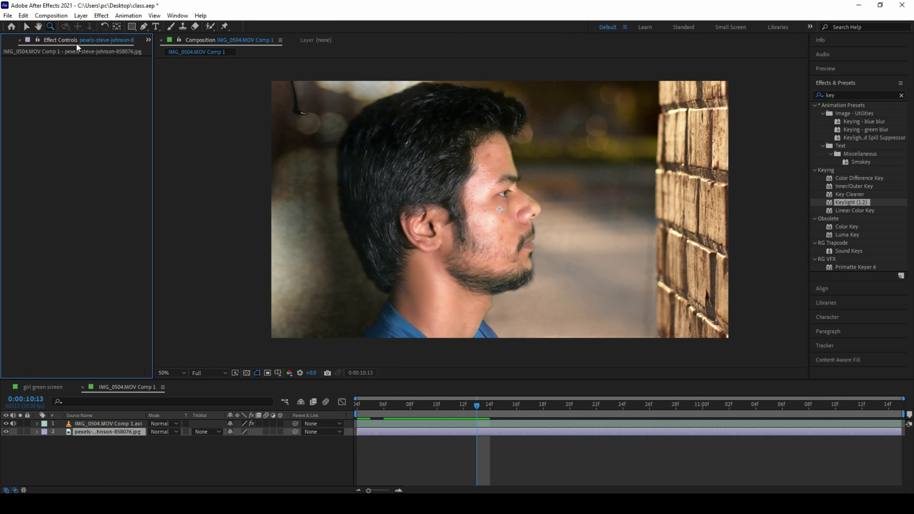
left_click(87, 425)
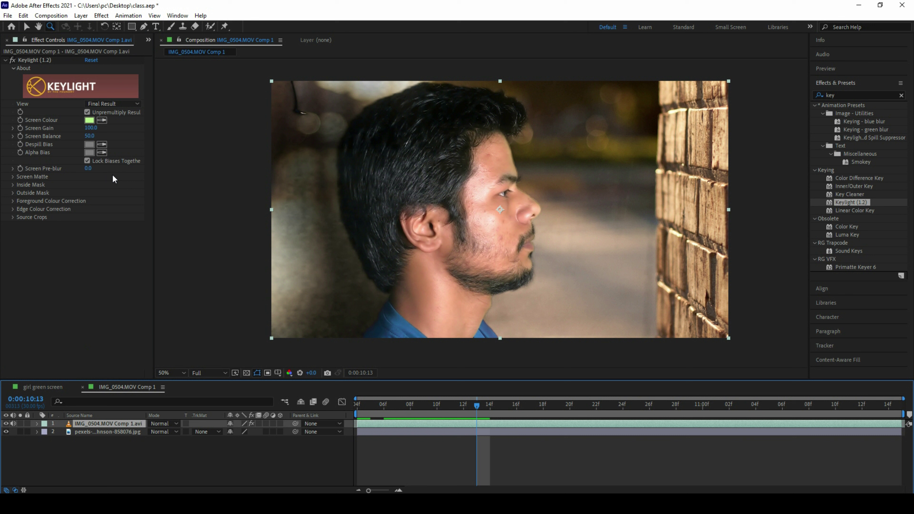
left_click(91, 63)
left_click(91, 60)
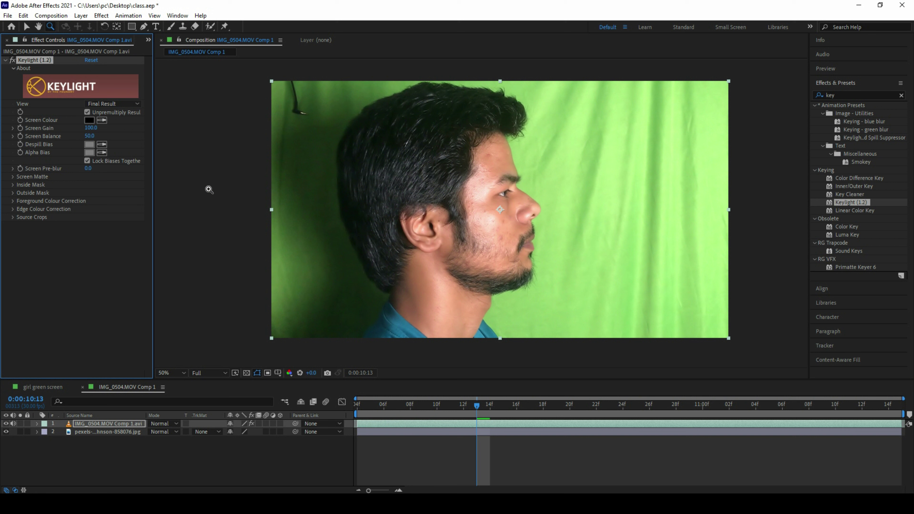
Lock the brick-wall layer, switch to girl green screen, and close IMG_0504.MOV Comp 1.
key("v")
key("ctrl+Down")
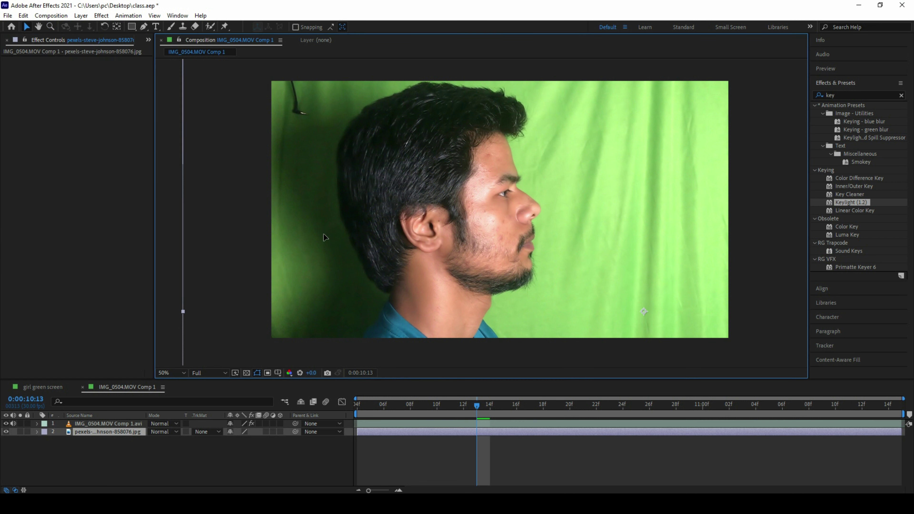
left_click(27, 432)
left_click_drag(218, 138, 328, 272)
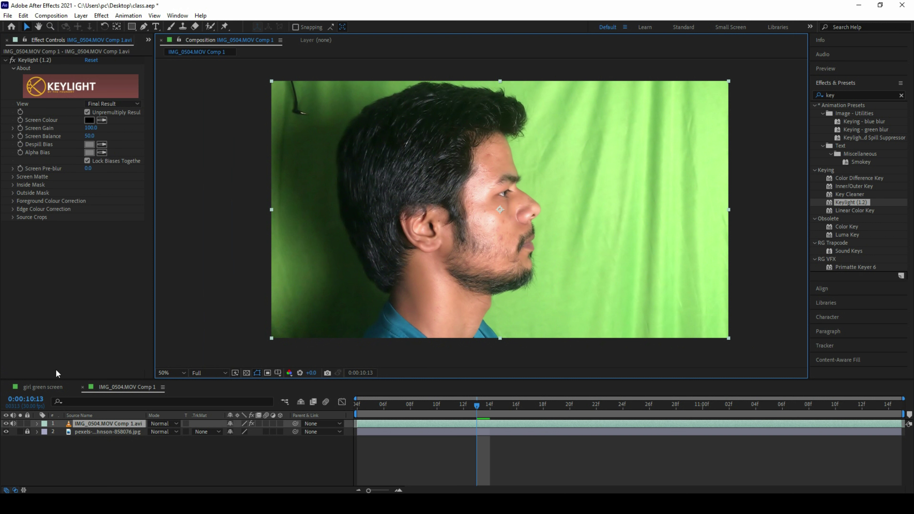
left_click(57, 387)
left_click(82, 387)
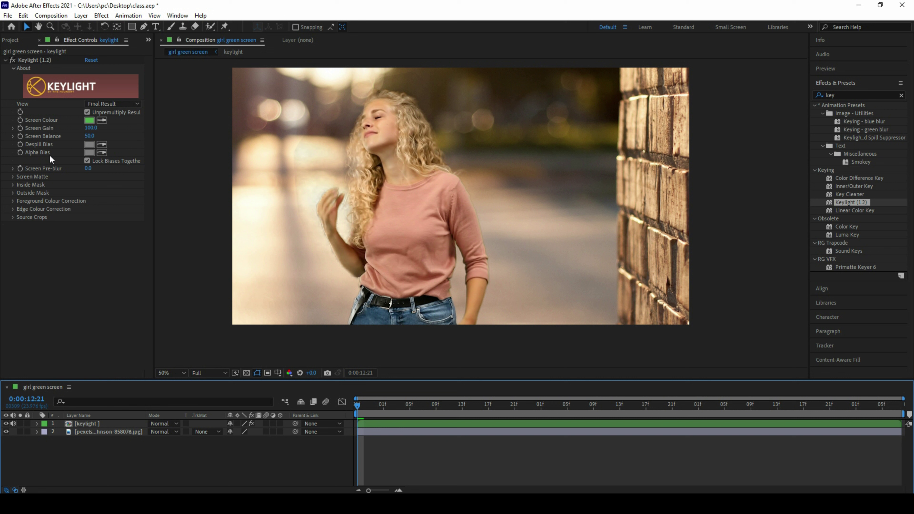
Turn Keylight off and on to compare, then set its View to Screen Matte.
left_click(12, 60)
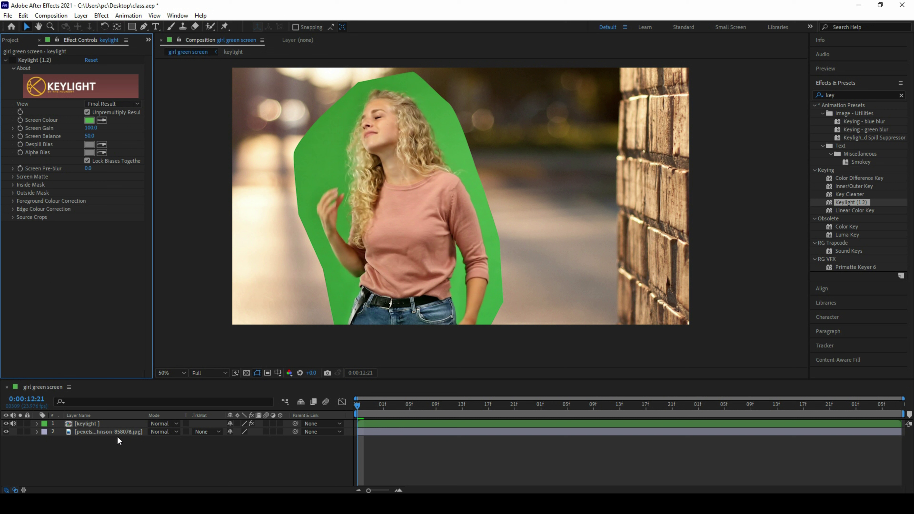
left_click(14, 425)
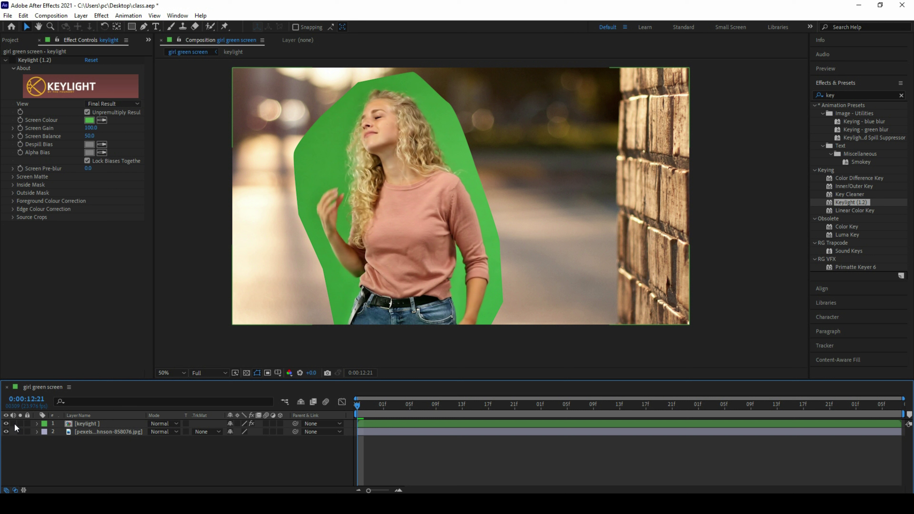
left_click(12, 60)
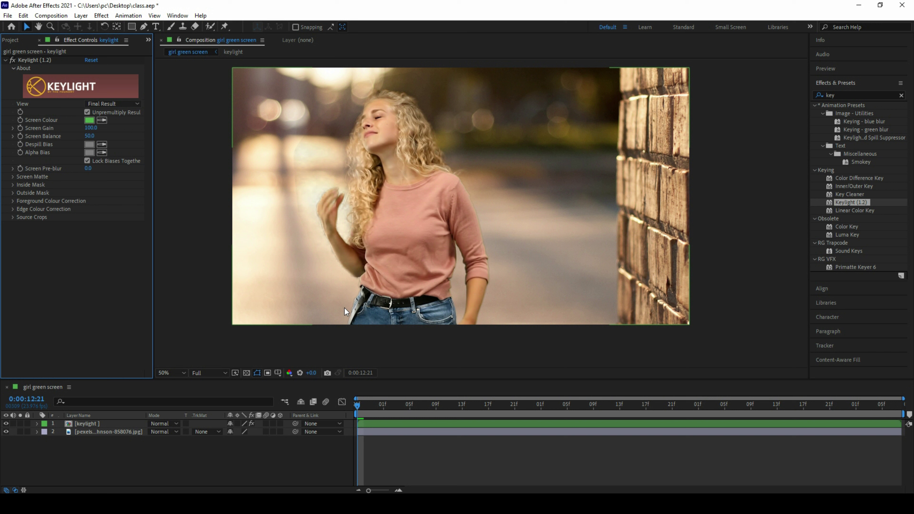
left_click(112, 104)
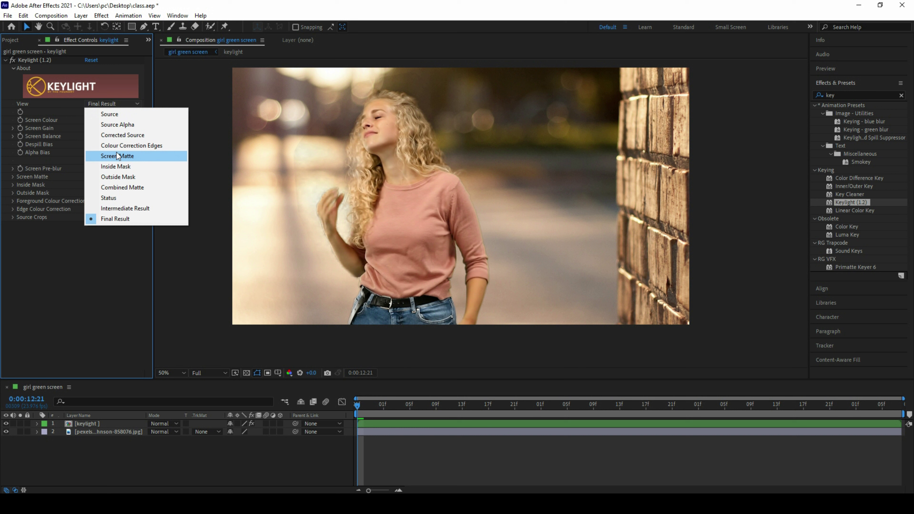
left_click(102, 157)
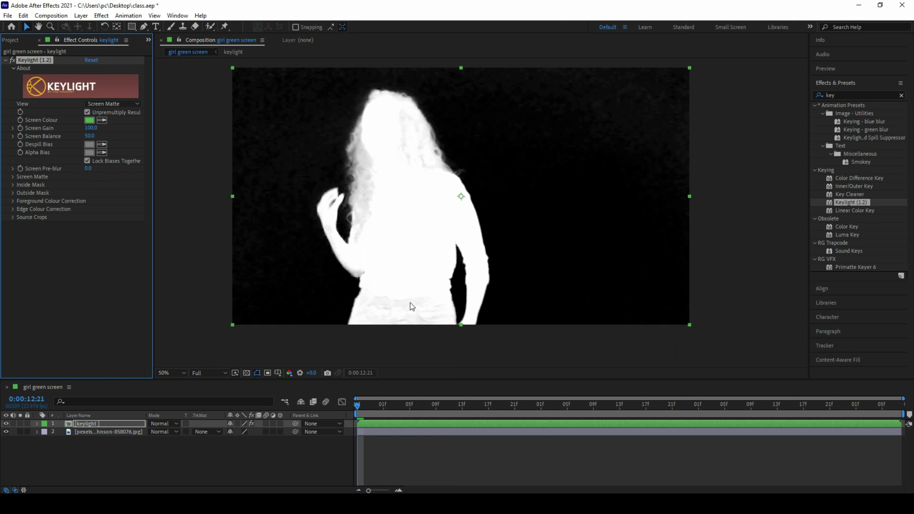
Lock the brick-wall photo layer, select the keyed girl layer, and set Keylight View to Final Result.
left_click(222, 104)
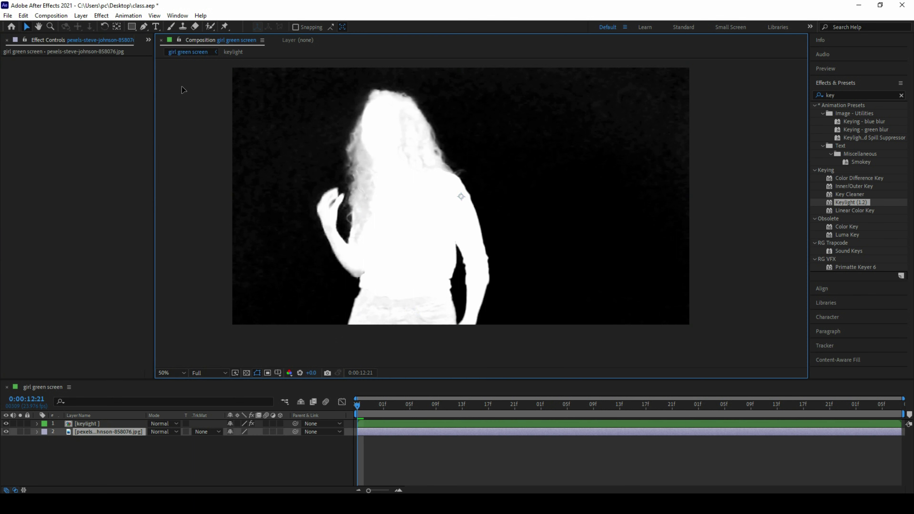
left_click(27, 432)
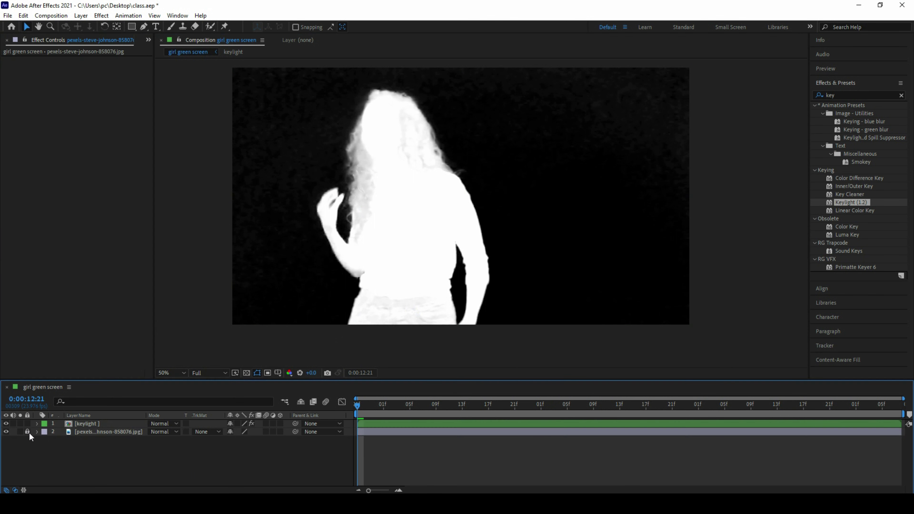
left_click_drag(180, 139, 310, 202)
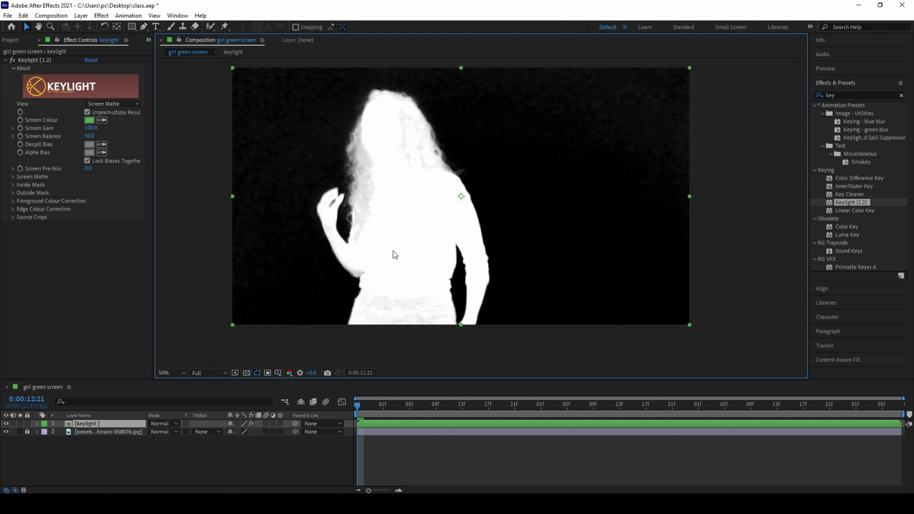
left_click(114, 104)
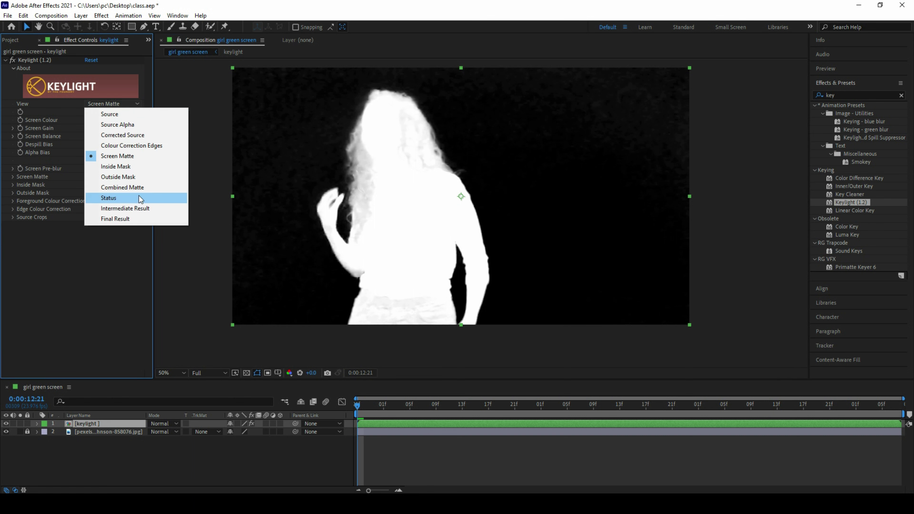
left_click(140, 219)
Zoom to 400% on the girl's shoulder edge.
key("z")
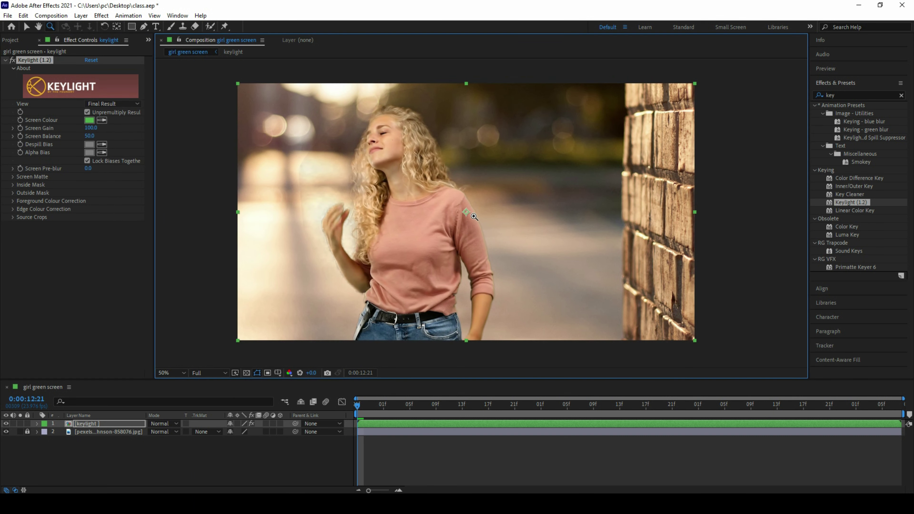
left_click(474, 216)
left_click(474, 216)
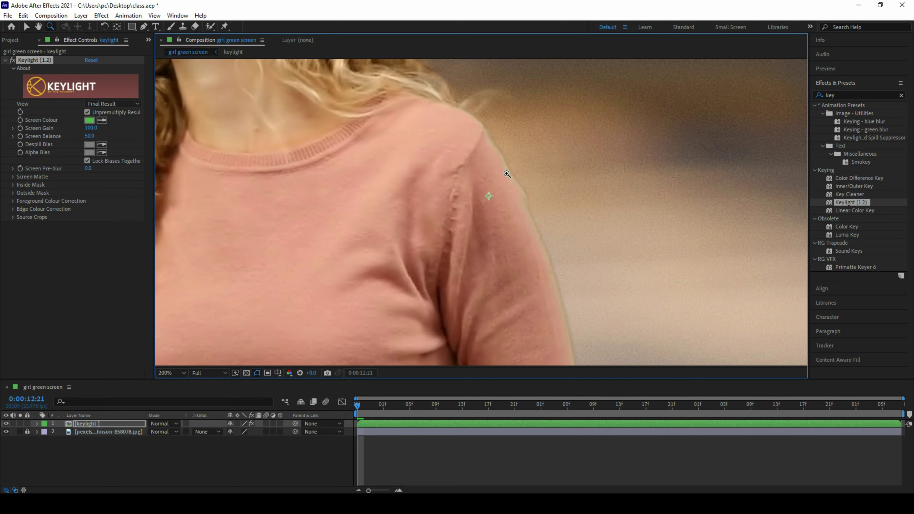
left_click(473, 216)
left_click_drag(454, 144, 489, 187)
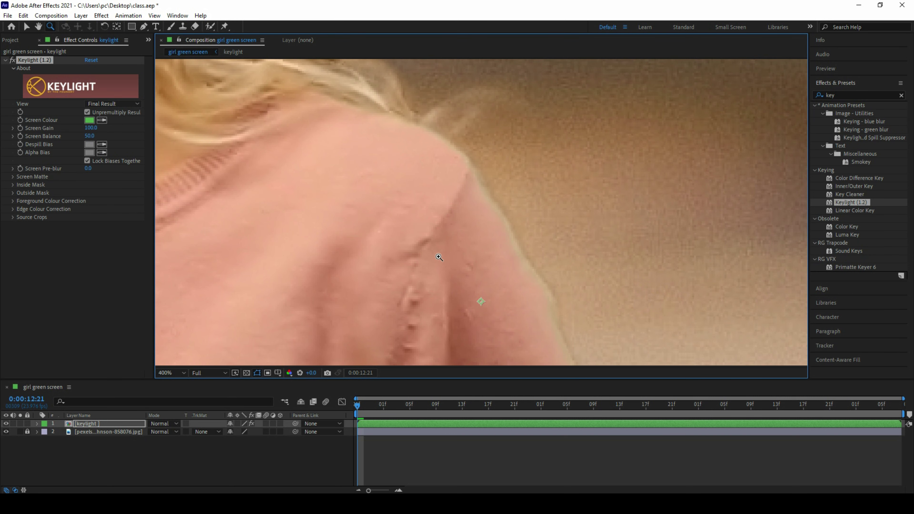
Set Keylight Clip Black to 50 and Clip White to 52, then view the Screen Matte.
left_click(12, 176)
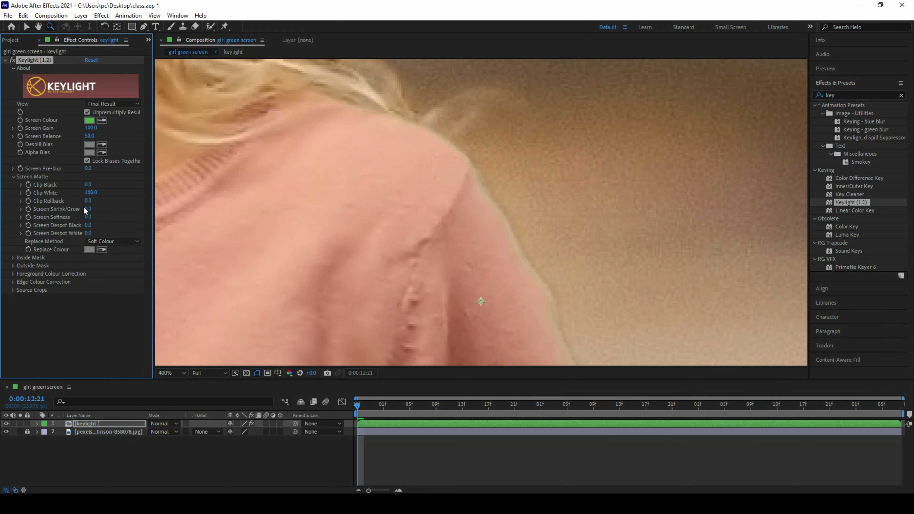
left_click(90, 185)
type("50")
key("Tab")
type("5")
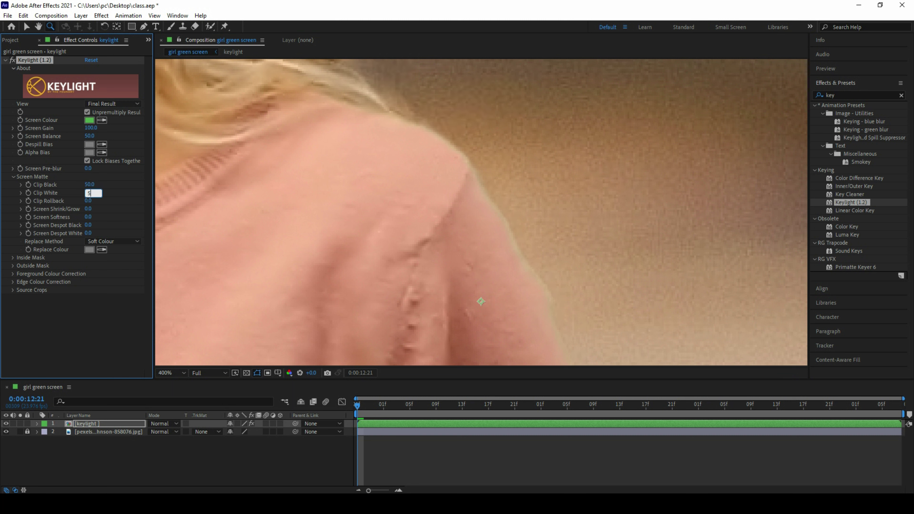
key("Return")
key("v")
left_click(118, 104)
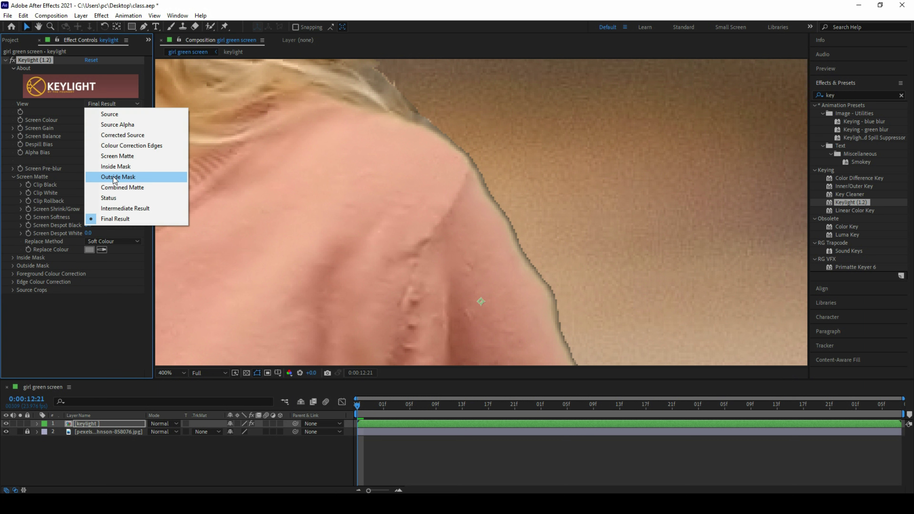
left_click(116, 156)
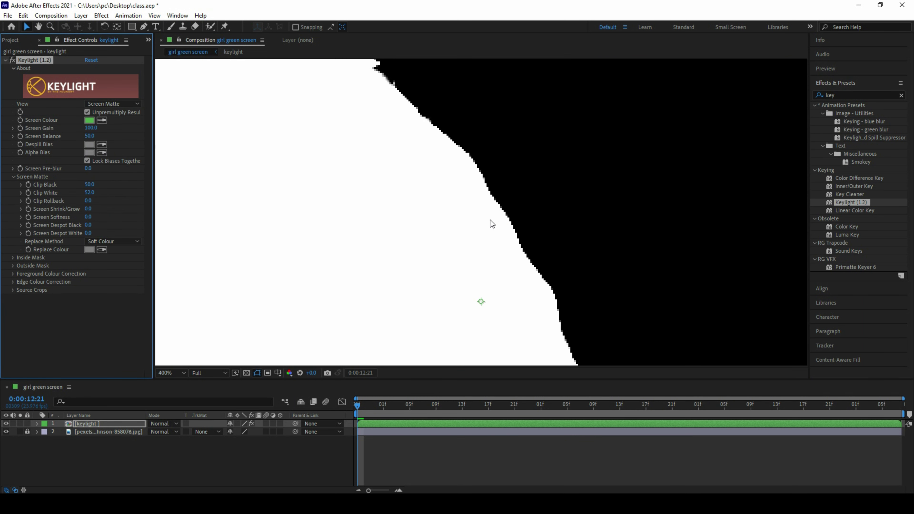
Zoom out, then magnify and pan along the shoulder to inspect the hard matte edge.
scroll(485, 197, "down", 6)
scroll(477, 198, "up", 3)
key("h")
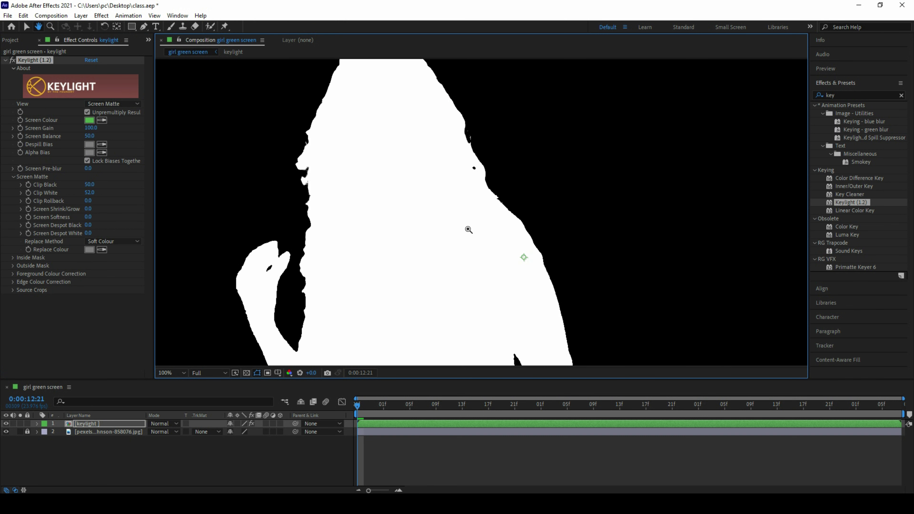
key("z")
left_click(478, 232, "alt")
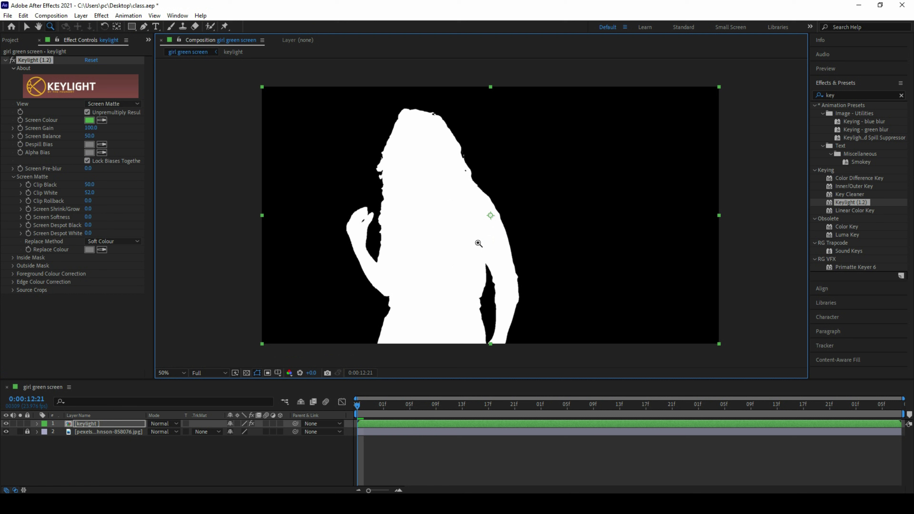
left_click(518, 233)
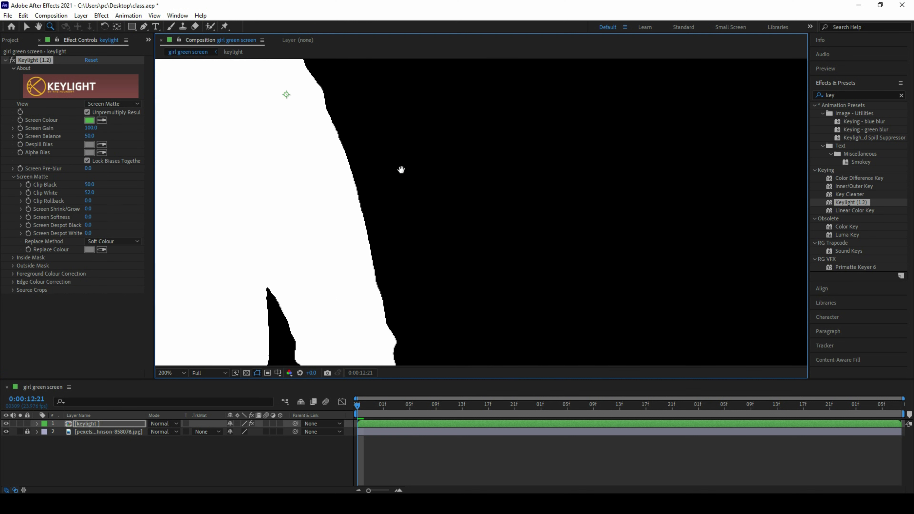
left_click_drag(402, 170, 394, 100)
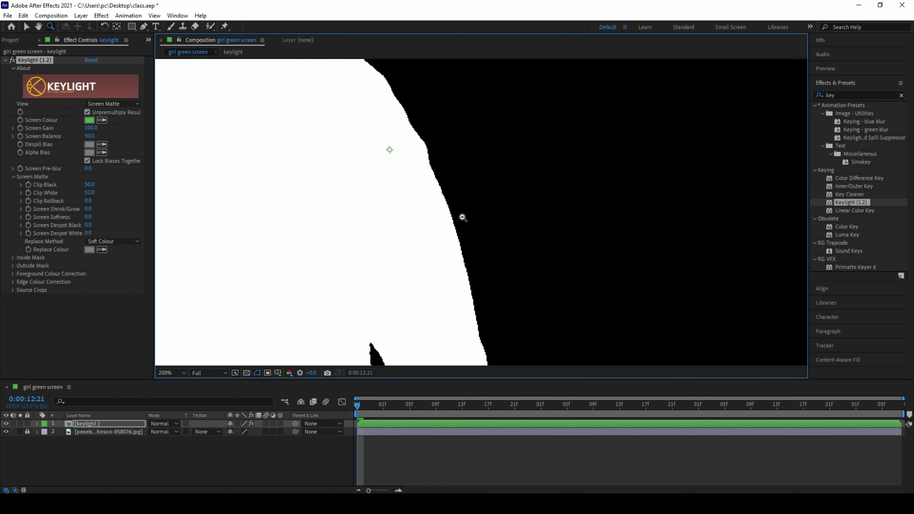
left_click(429, 148)
left_click(439, 203)
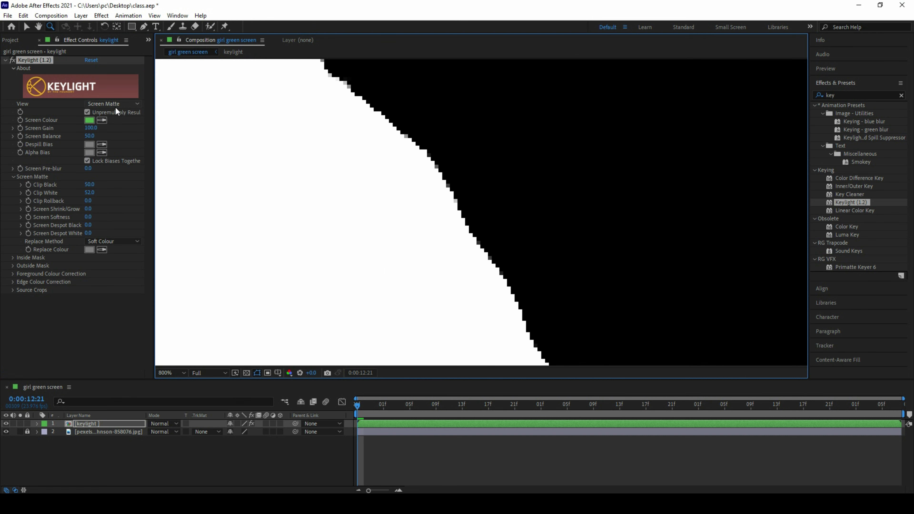
Switch Keylight View to Final Result and zoom in on the jagged shoulder edge pixels.
left_click(122, 103)
left_click(115, 220)
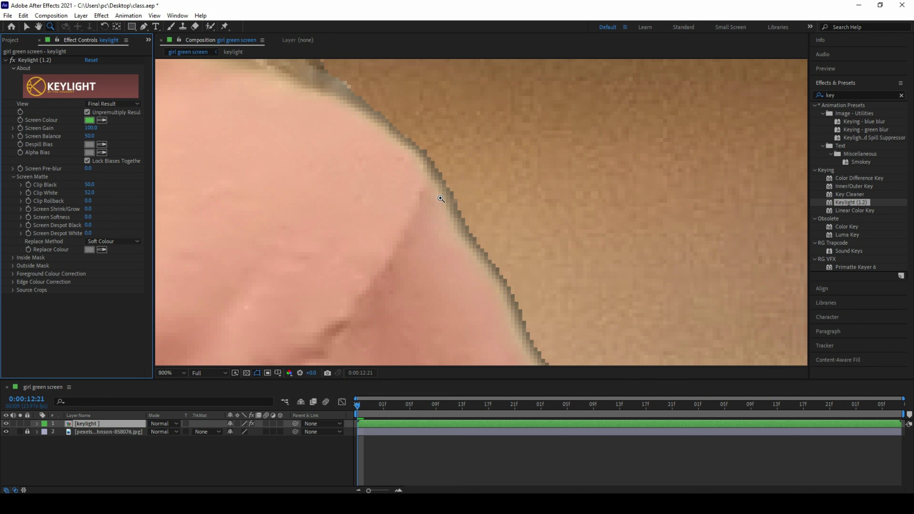
left_click(427, 191, "alt")
left_click(428, 191, "alt")
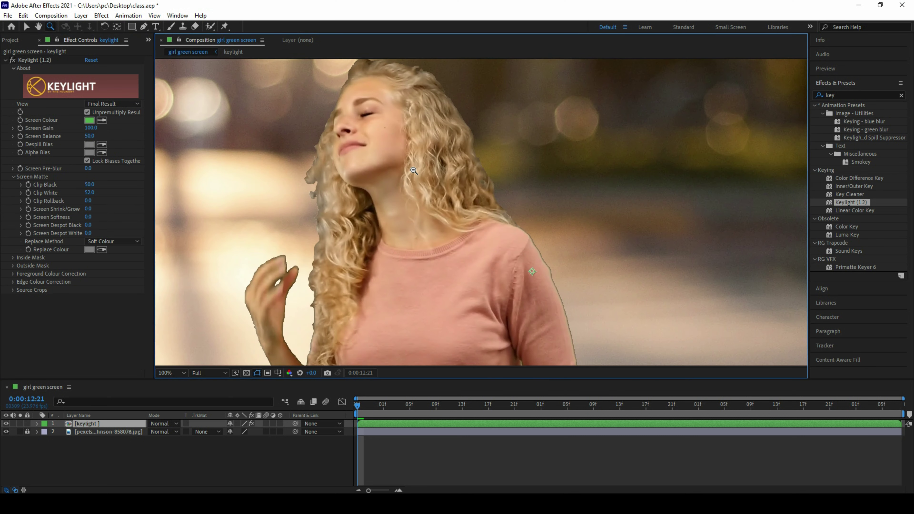
left_click(414, 172, "alt")
left_click(496, 174)
left_click(496, 175)
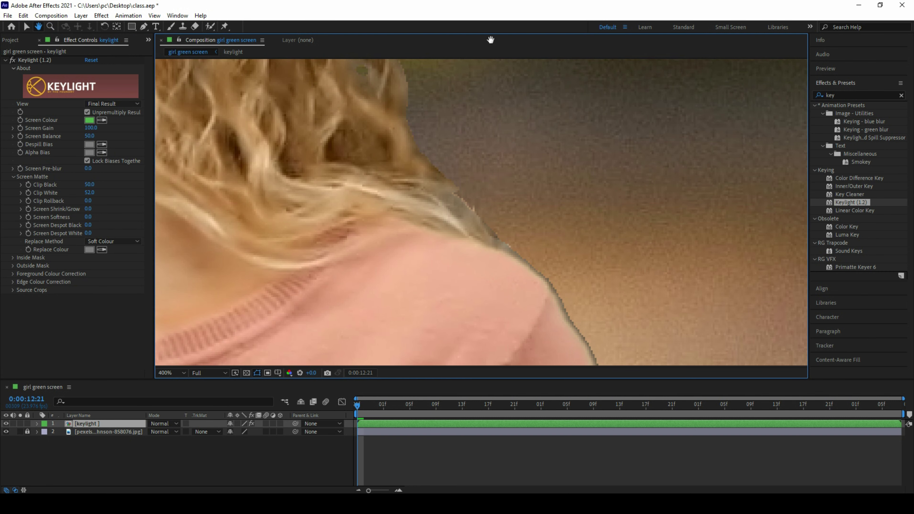
left_click(503, 213)
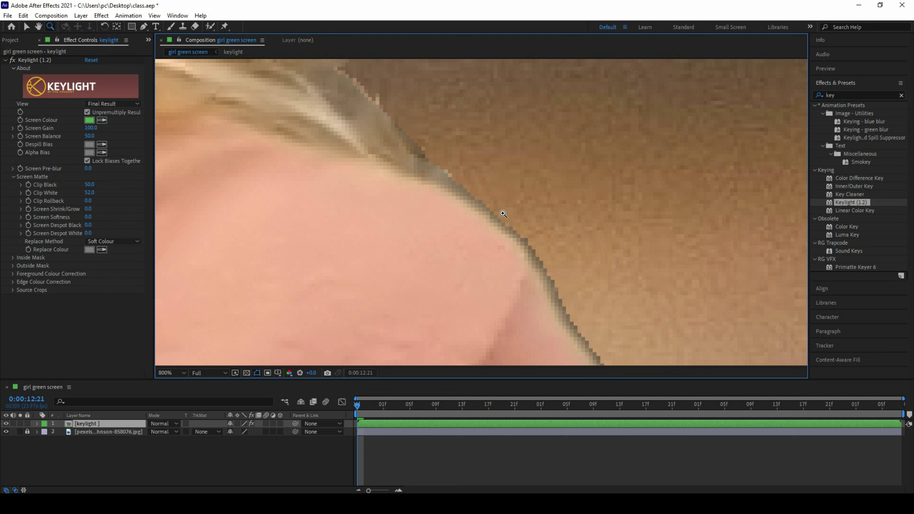
key("v")
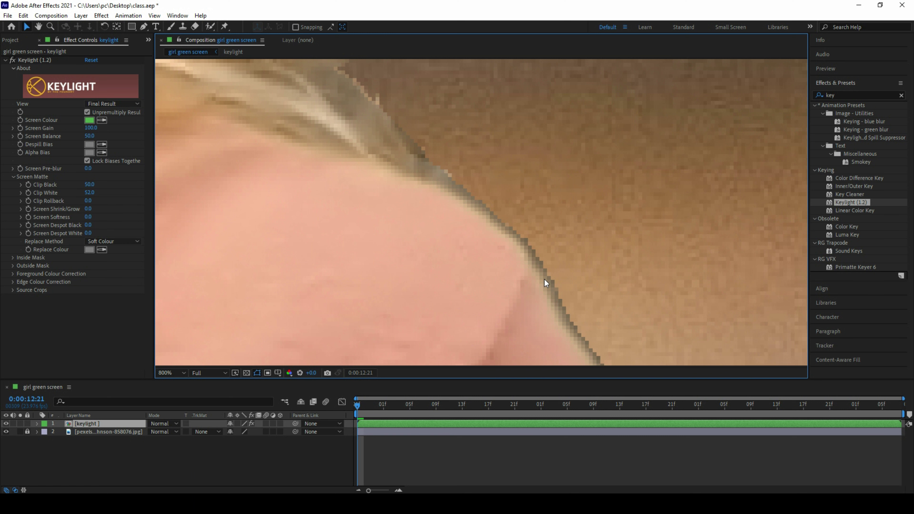
Zoom around other parts of the edge and bring up Clip White's context menu.
key("z")
left_click(545, 280, "alt")
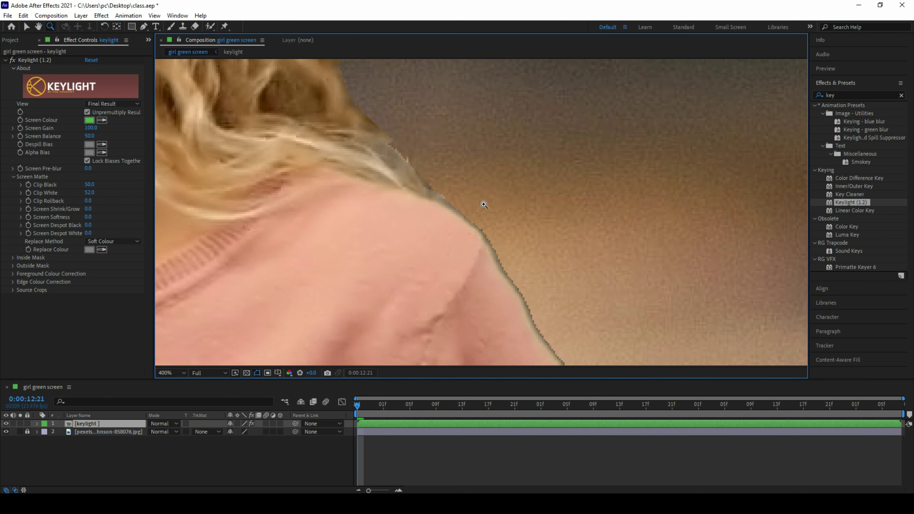
left_click(485, 206)
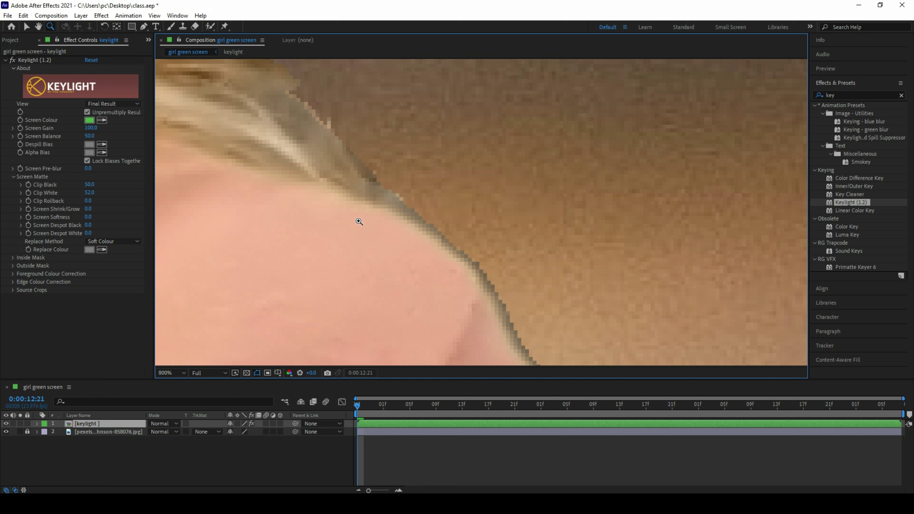
left_click(445, 212, "alt")
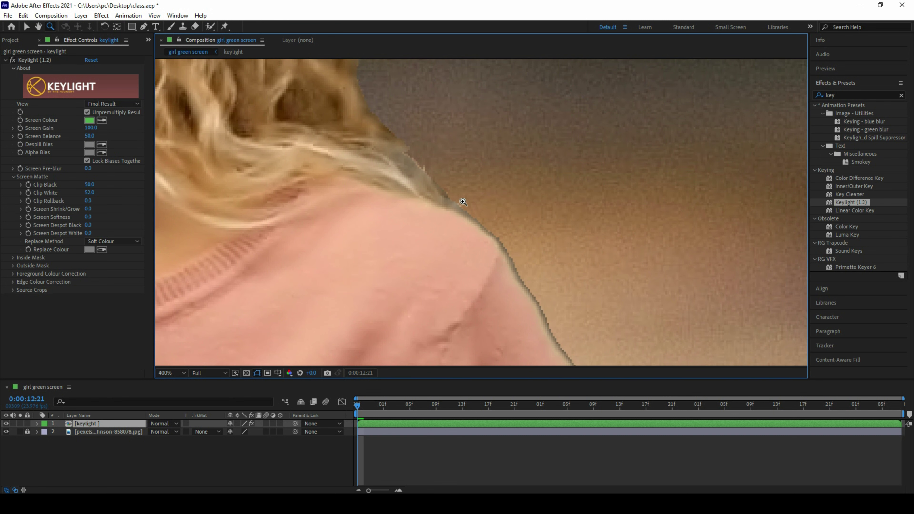
right_click(45, 192)
Reset Clip White and Clip Black to defaults and set Keylight View to Screen Matte.
left_click(69, 279)
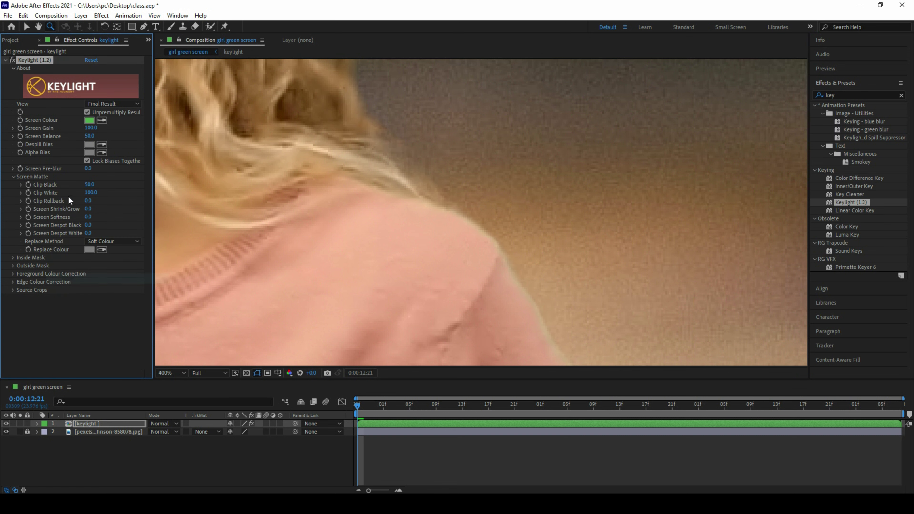
right_click(54, 184)
left_click(90, 270)
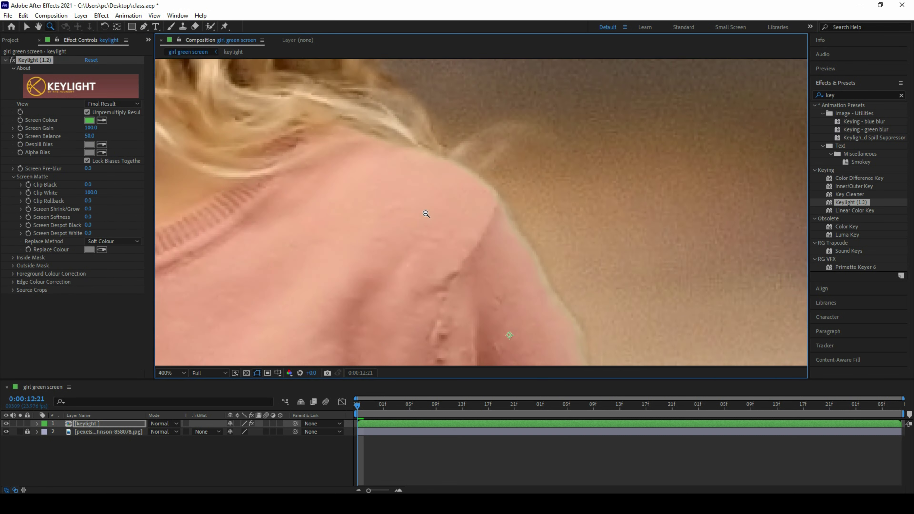
scroll(427, 214, "down", 6)
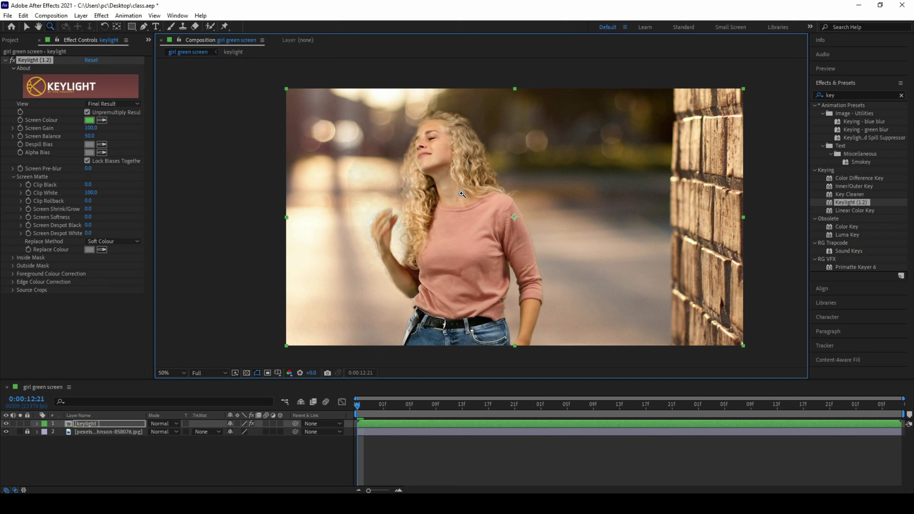
left_click(113, 106)
left_click(116, 159)
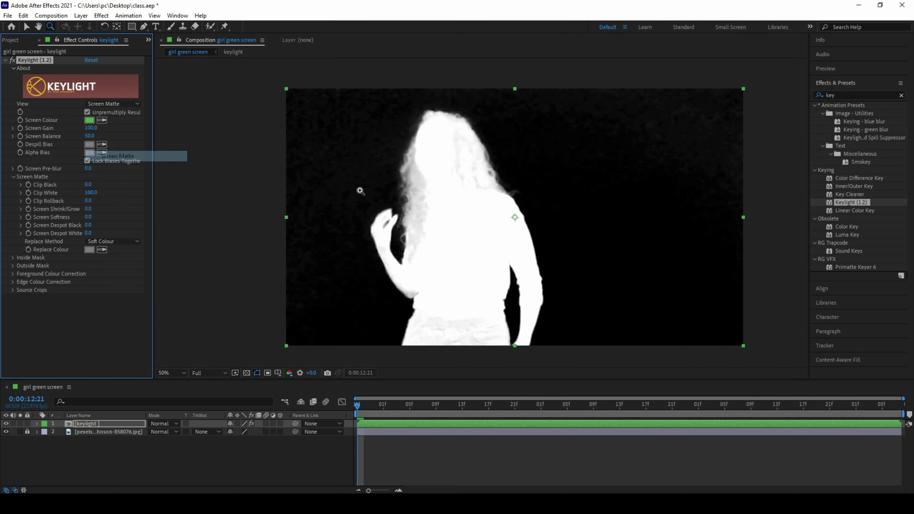
scroll(468, 225, "up", 1)
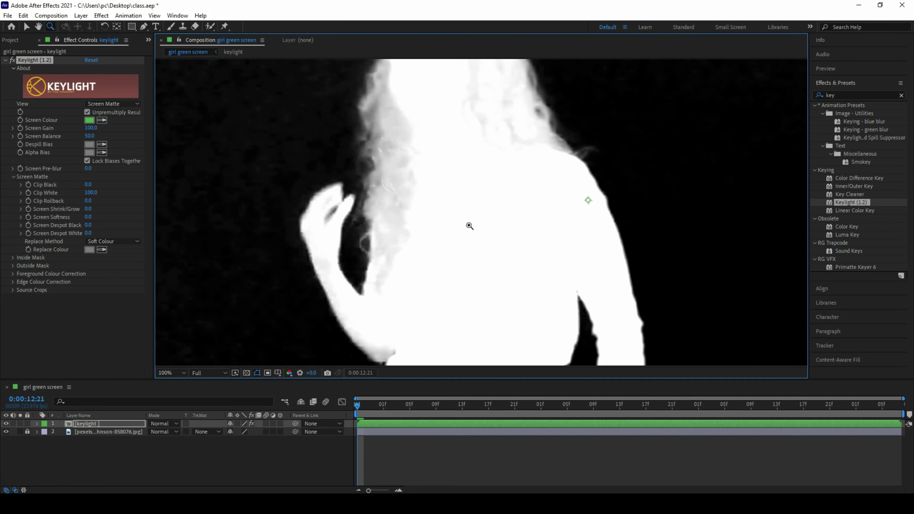
scroll(470, 221, "down", 1)
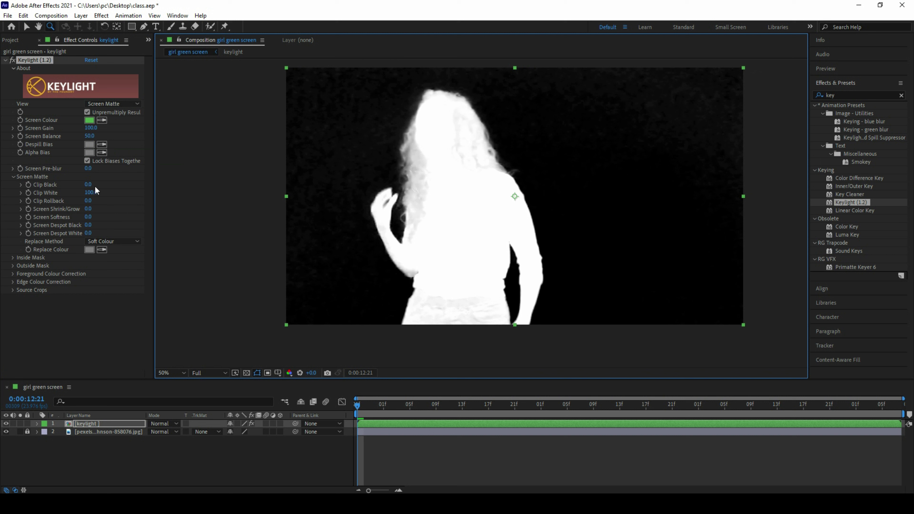
Set Clip Black to 8 and Clip White to 82.
left_click(88, 184)
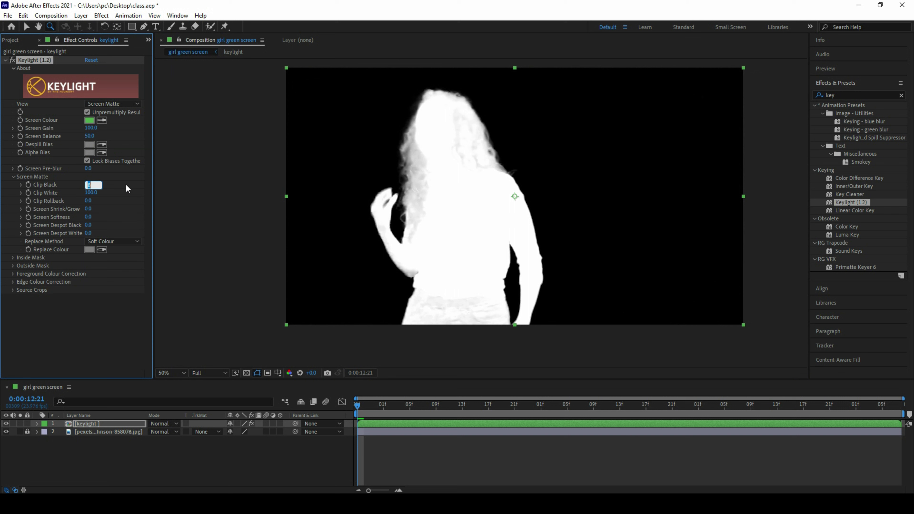
left_click(92, 193)
type("9")
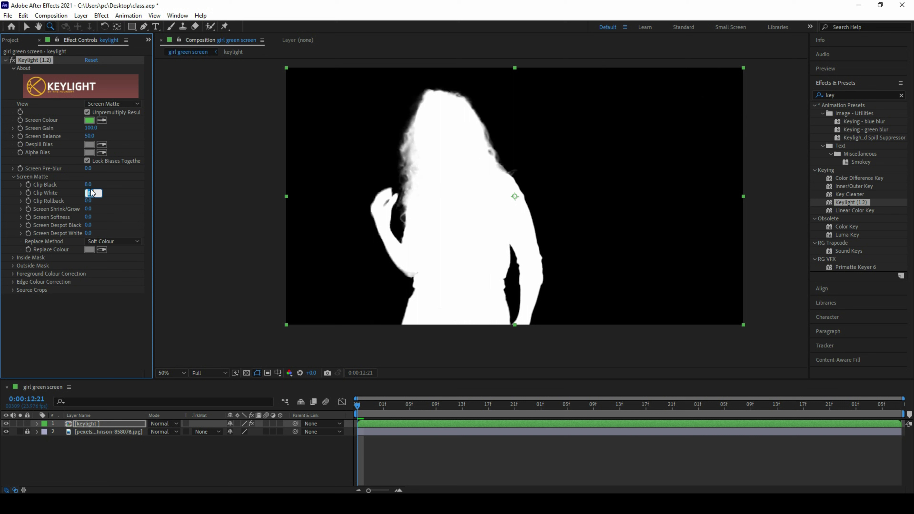
left_click(87, 184)
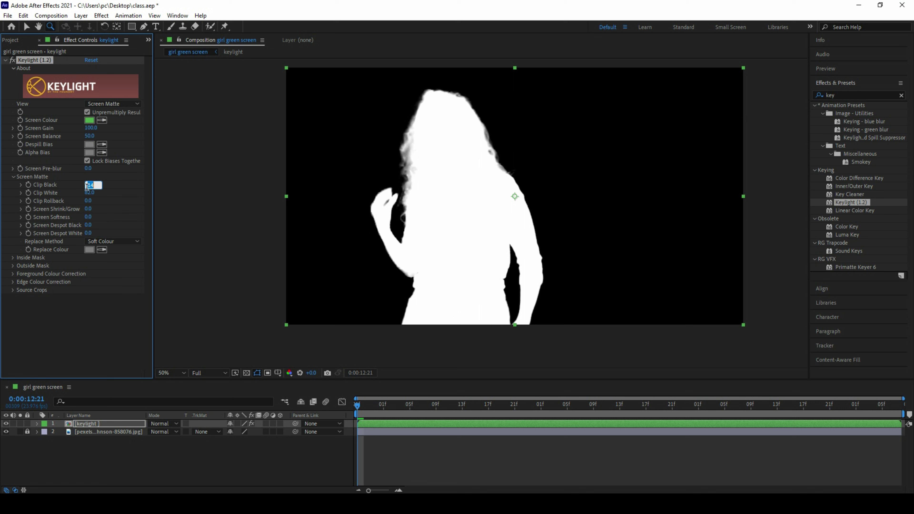
Return to Final Result, set Clip White 89 and Clip Black 7, and zoom out to the full frame.
left_click(117, 104)
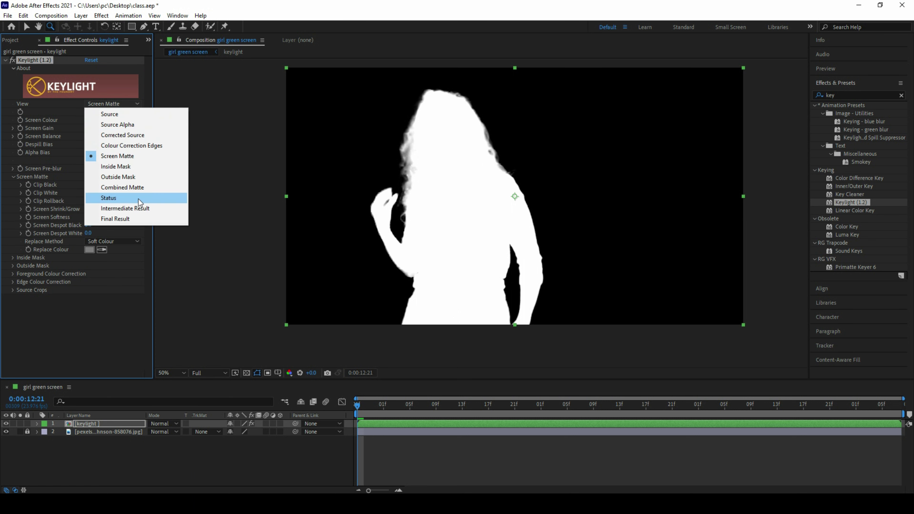
left_click(117, 219)
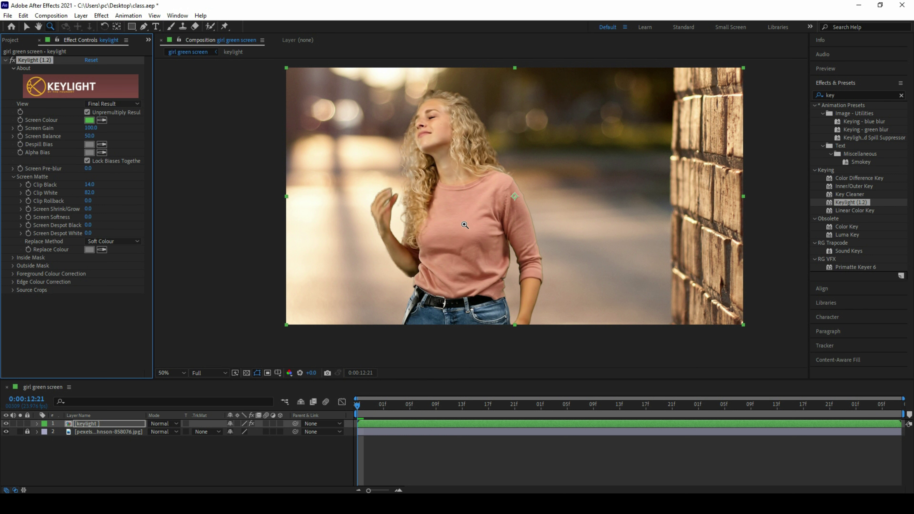
scroll(463, 198, "up", 4)
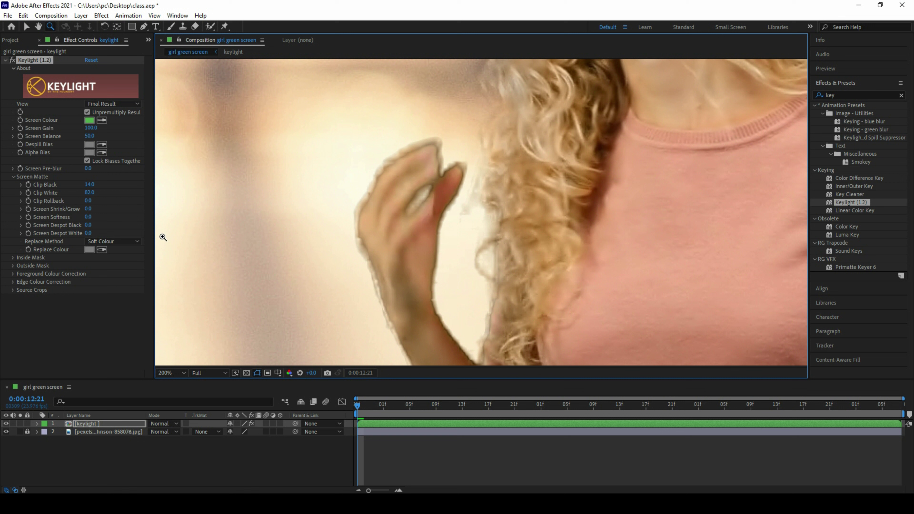
left_click(89, 193)
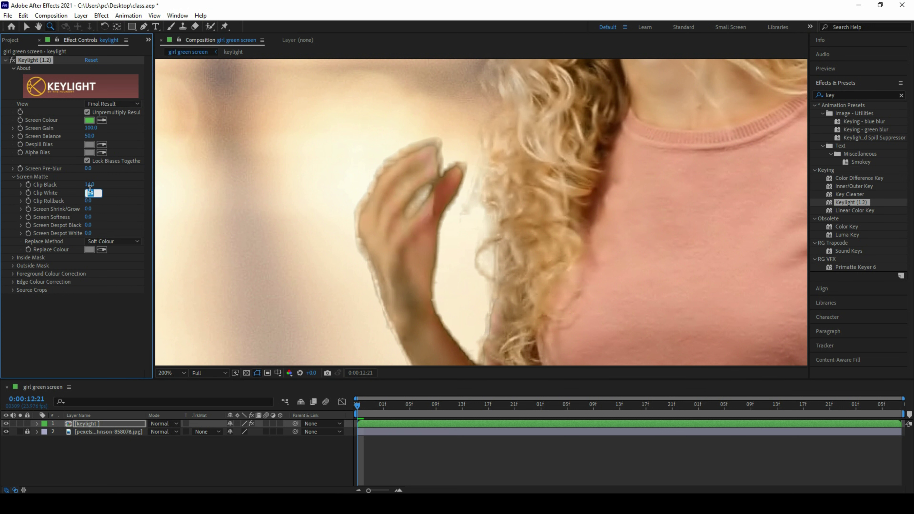
left_click(89, 185)
type("7")
key("Return")
key("comma")
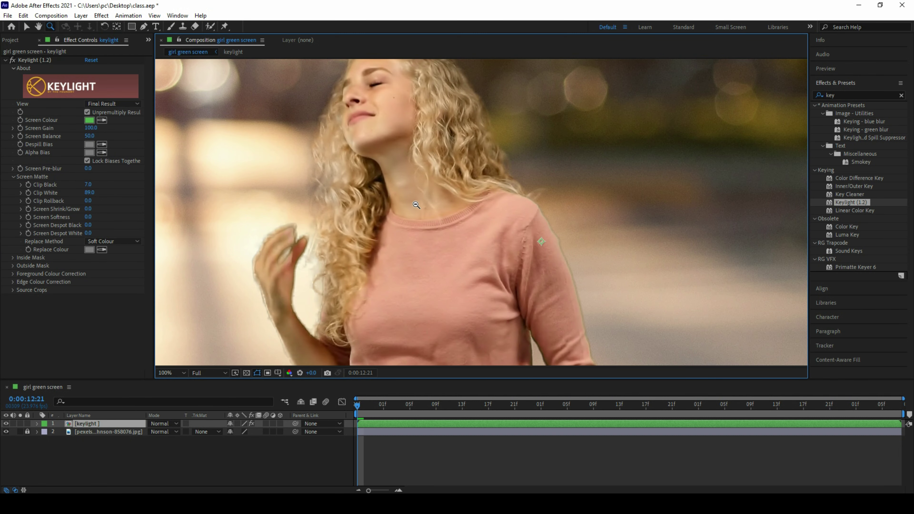
key("comma")
Set Keylight Screen Gain to 50.
key("z")
left_click(92, 128)
type("50")
key("Return")
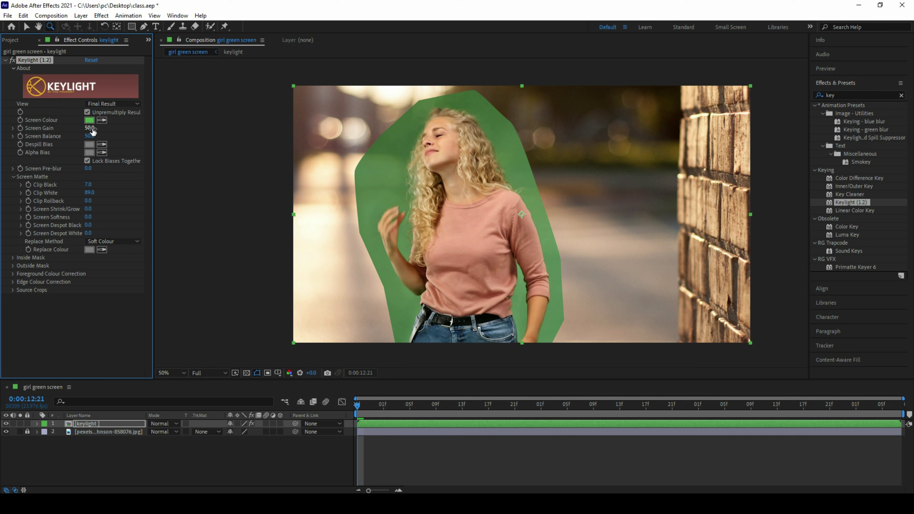
Try Keylight Screen Gain values of 150 and then 200.
left_click(90, 128)
type("150")
key("Return")
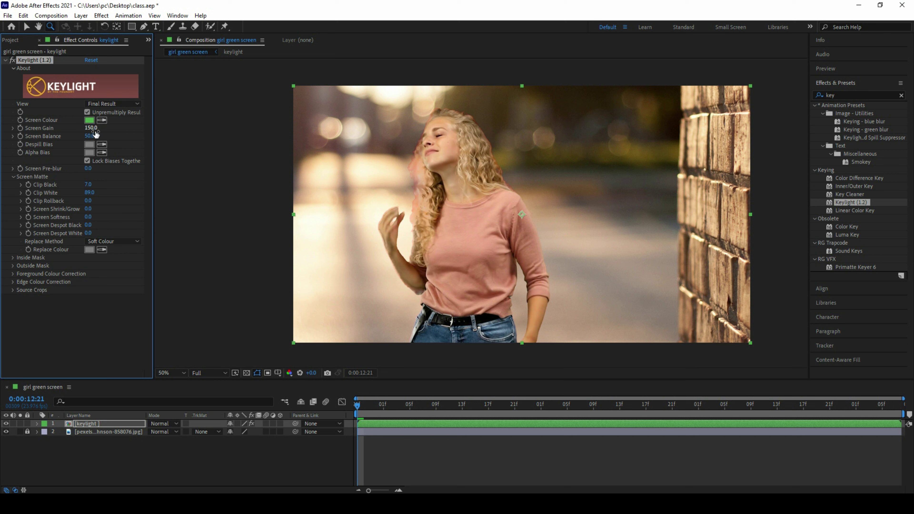
left_click(94, 129)
type("200")
key("Return")
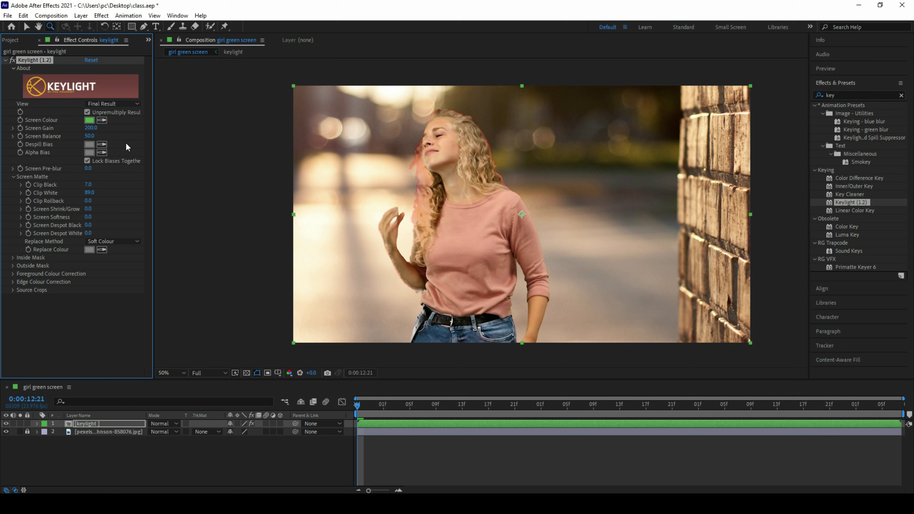
Reset Screen Gain to 100 and raise Screen Balance to about 92.
right_click(54, 132)
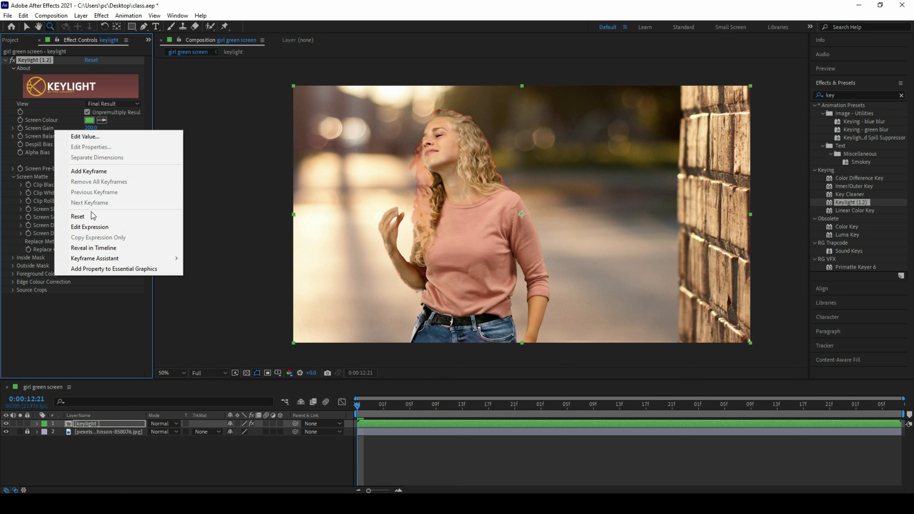
left_click(144, 217)
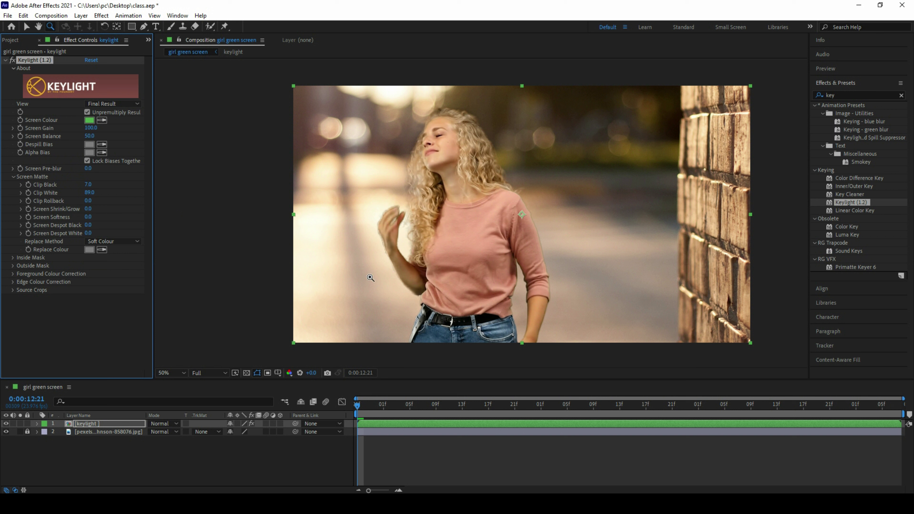
left_click_drag(90, 136, 129, 139)
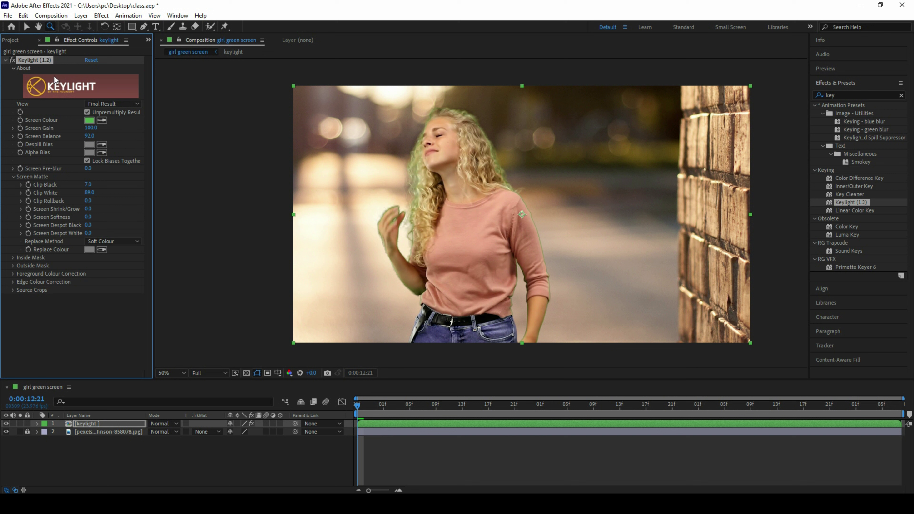
left_click(22, 40)
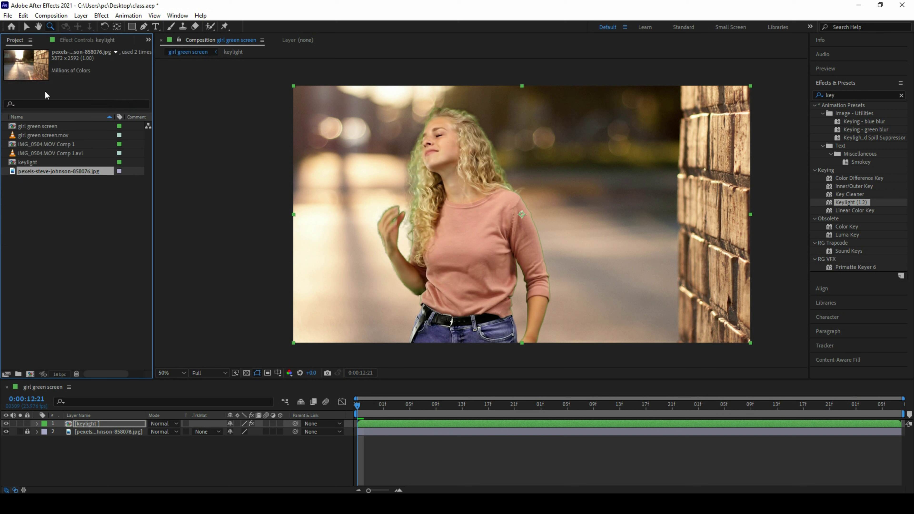
Reopen IMG_0504.MOV Comp 1, undo a stray footage move, lock the footage layer, then return to girl green screen.
double_click(32, 144)
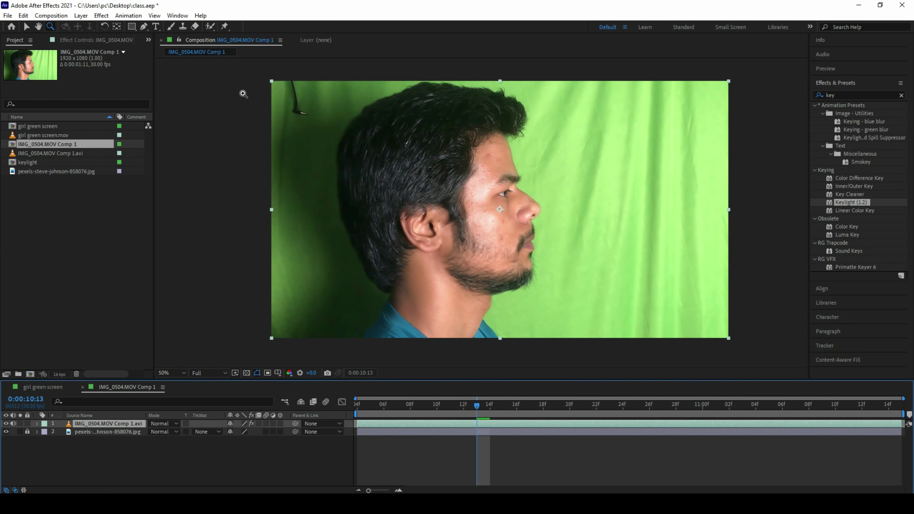
left_click(26, 26)
left_click_drag(195, 84, 232, 117)
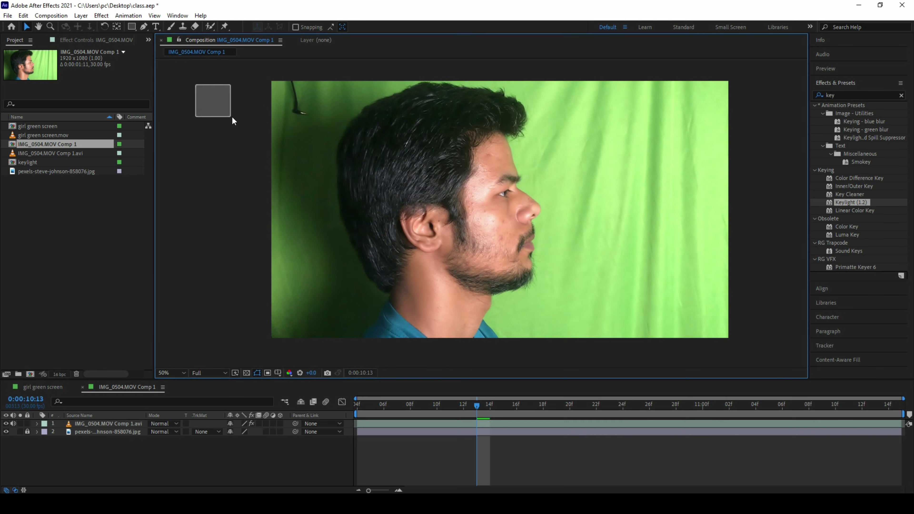
left_click_drag(470, 188, 595, 214)
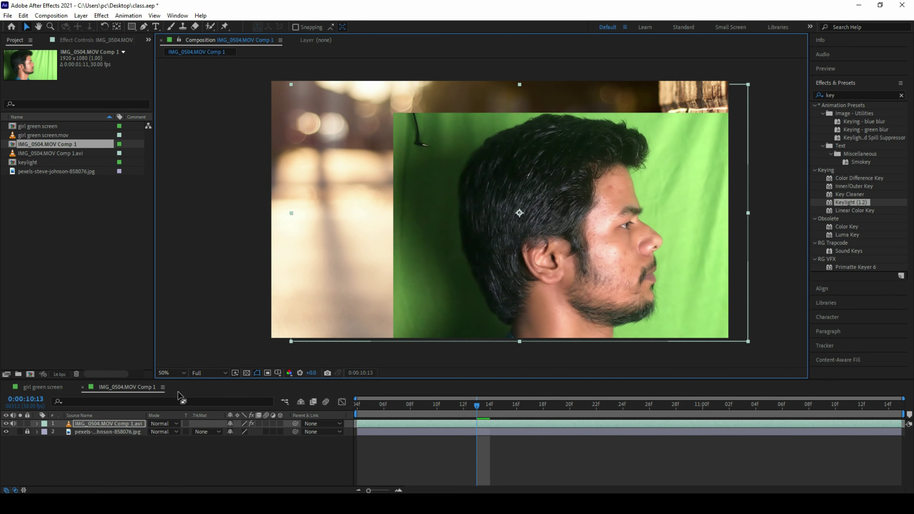
key("ctrl+z")
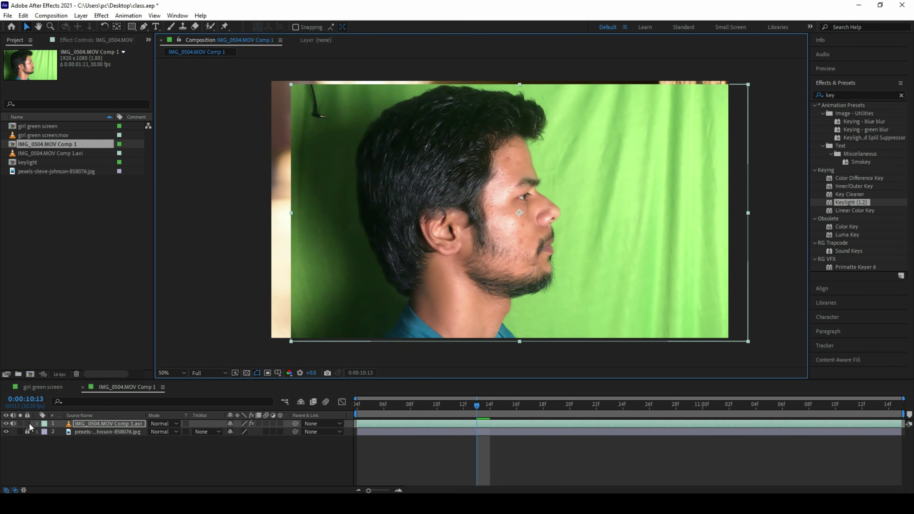
left_click(27, 423)
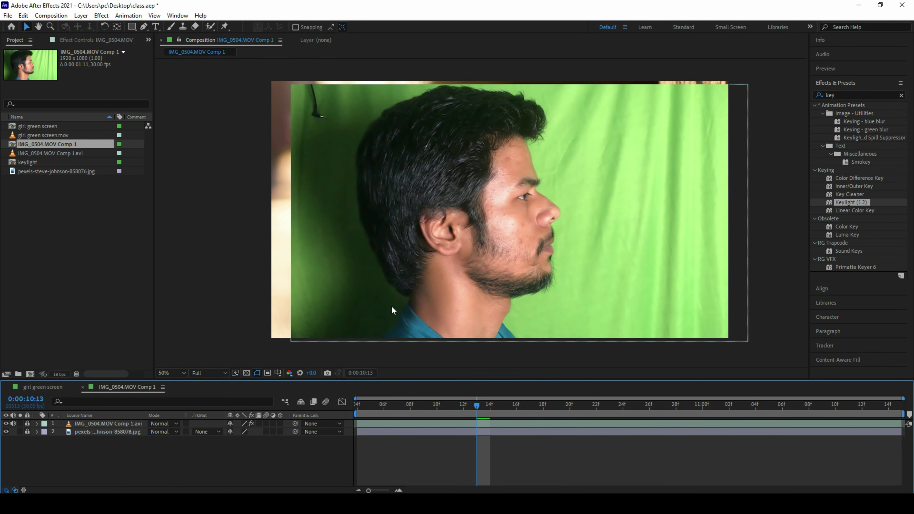
key("ctrl+z")
key("ctrl+z")
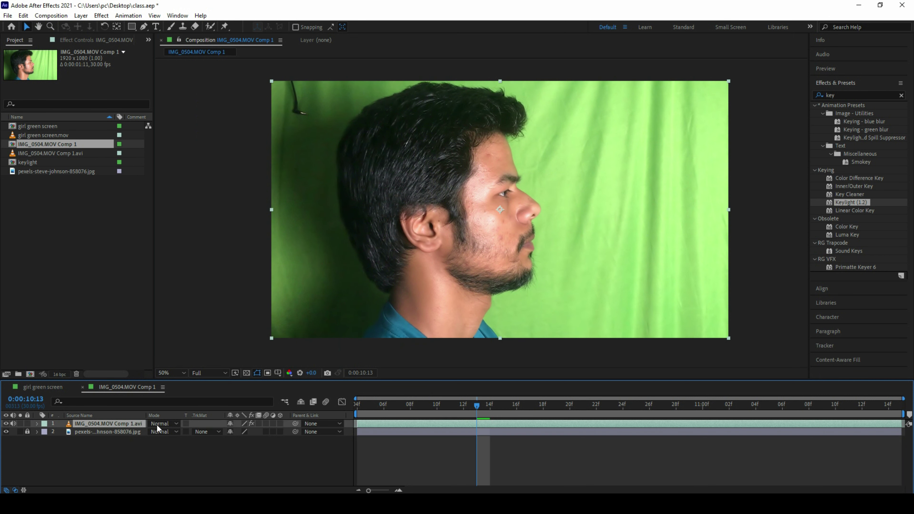
left_click(27, 424)
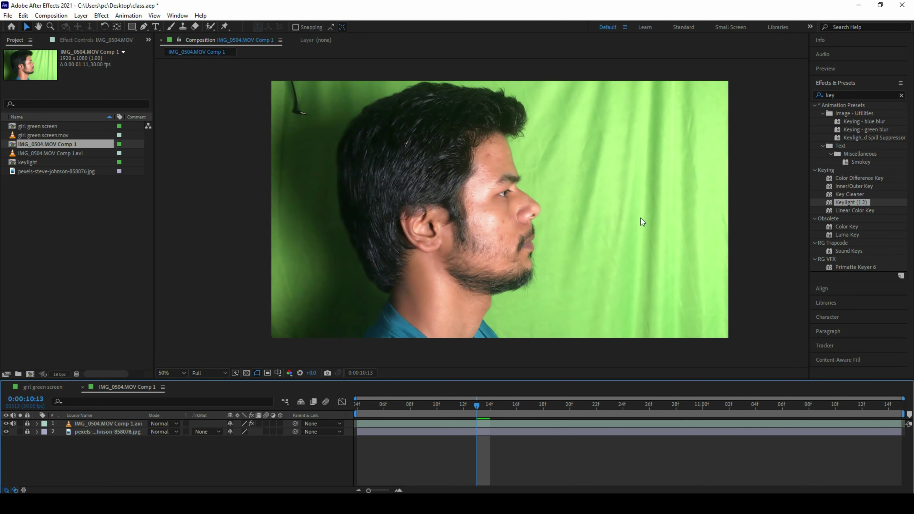
left_click(60, 387)
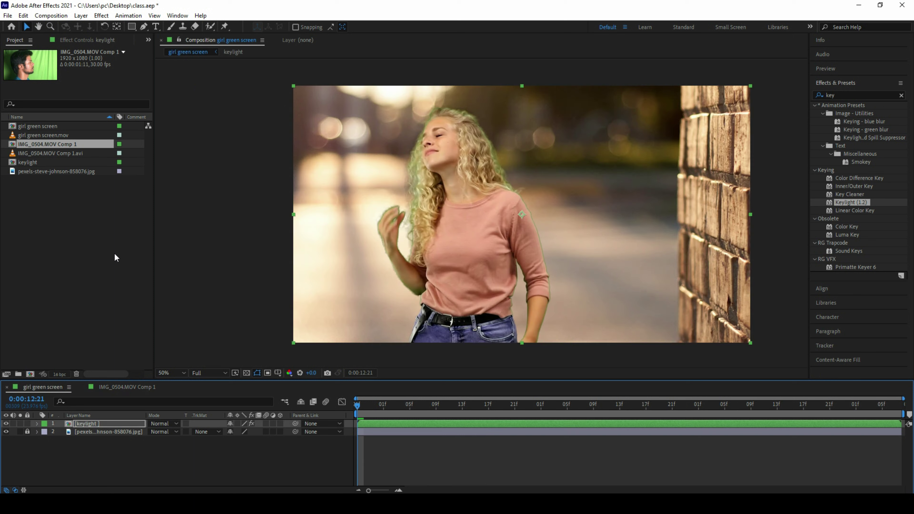
Reset the keylight layer's Keylight Screen Balance to its default 50.0.
left_click(77, 39)
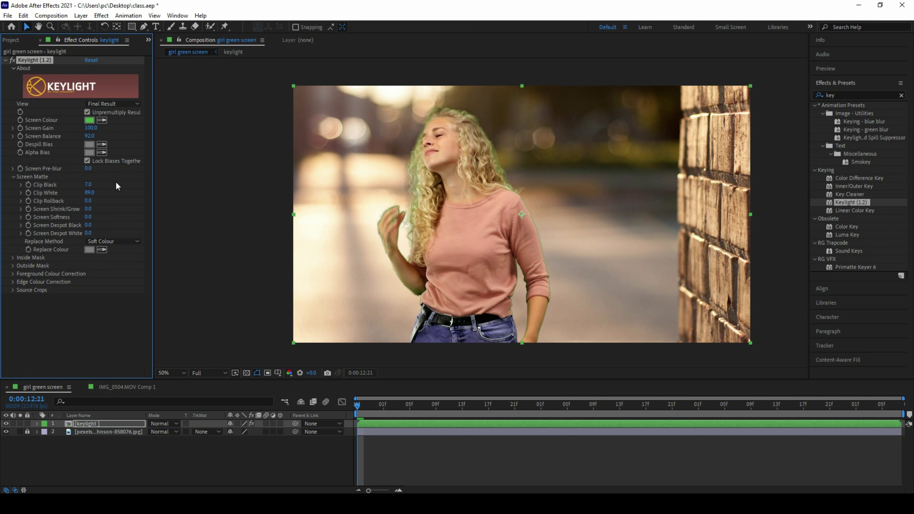
right_click(47, 138)
left_click(75, 227)
key("h")
scroll(437, 199, "up", 2)
left_click_drag(498, 168, 446, 186)
scroll(445, 186, "up", 2)
key("z")
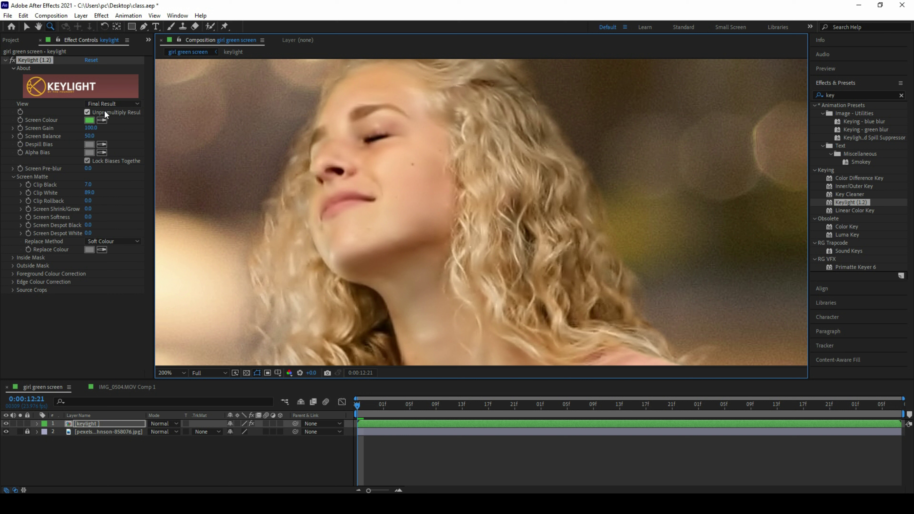
Preview the Intermediate Result and sample the girl's skin tone as the Despill Bias colour.
left_click(108, 103)
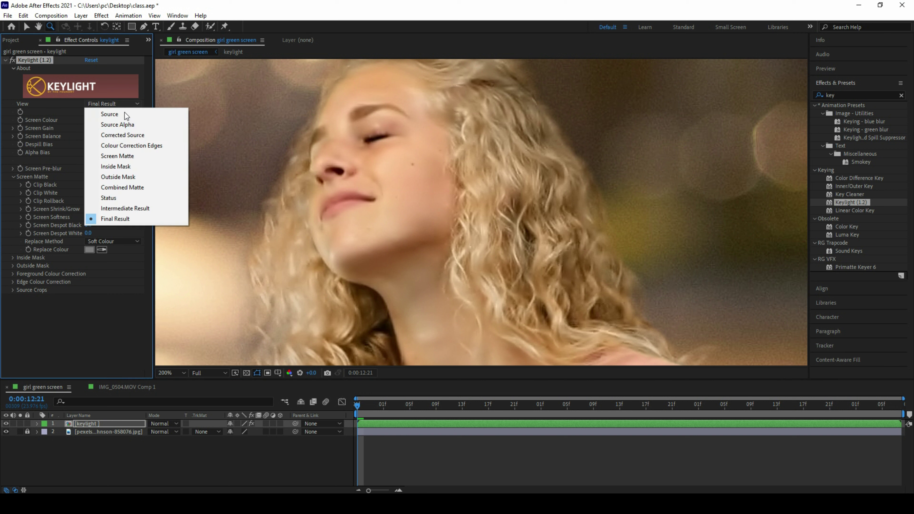
left_click(112, 209)
scroll(462, 228, "down", 2)
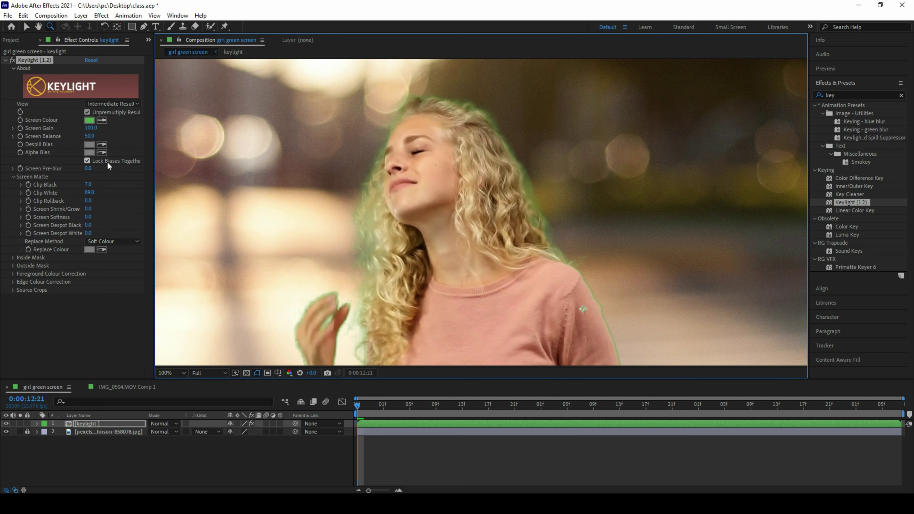
left_click(403, 185)
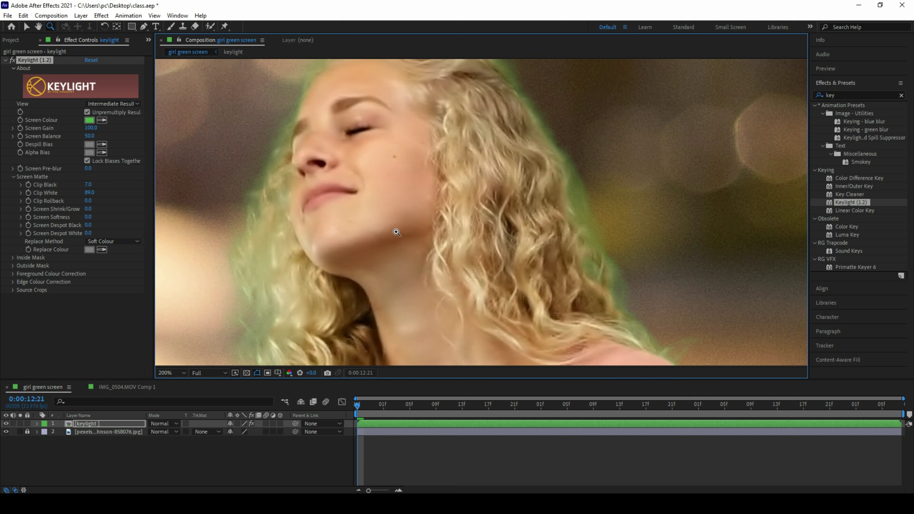
left_click(103, 144)
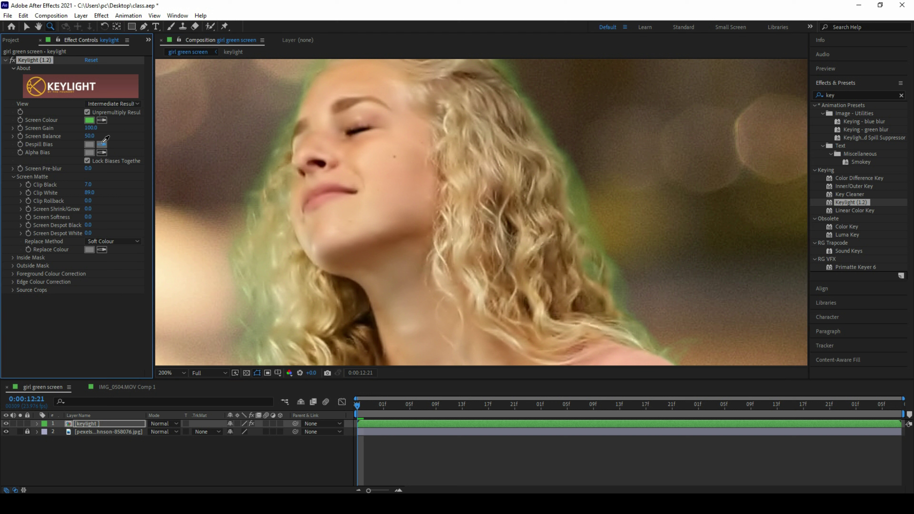
left_click(390, 146)
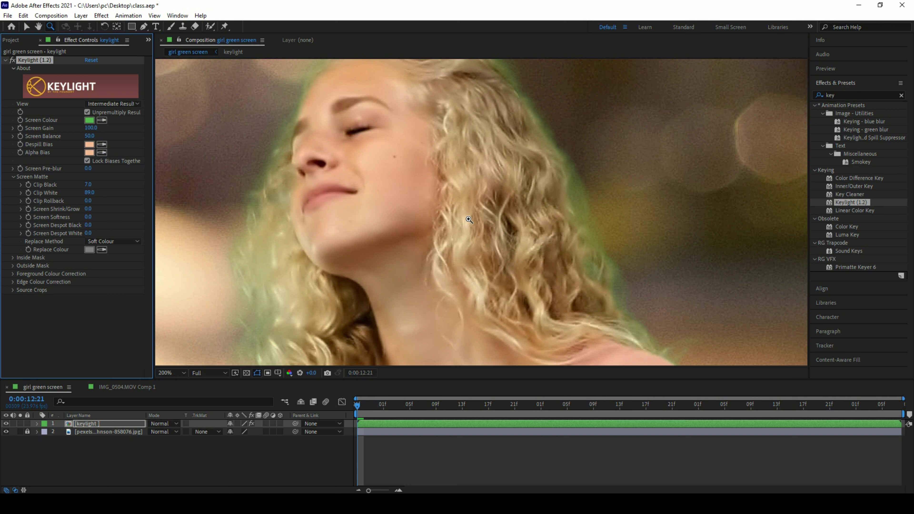
Return Keylight's View to Final Result and reset the Despill and Alpha Bias colours.
left_click(109, 104)
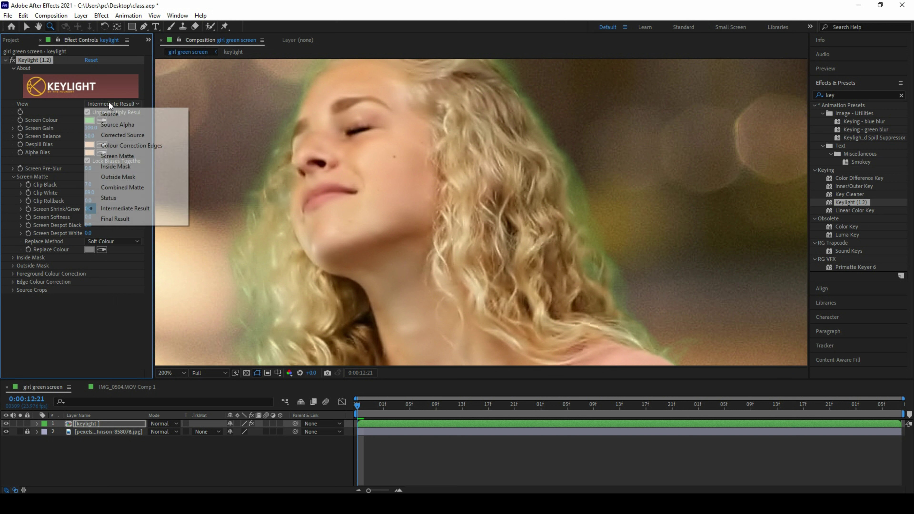
left_click(126, 217)
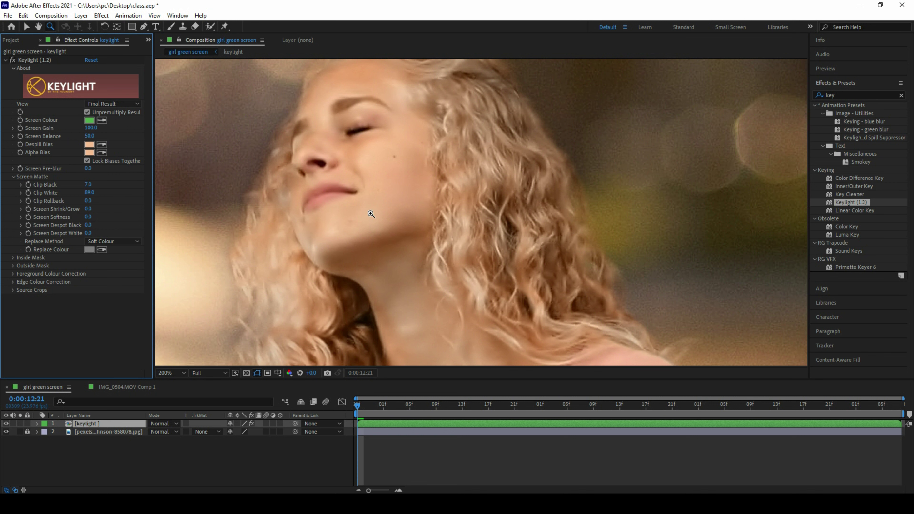
left_click(488, 201, "alt")
key("h")
mouse_move(524, 271)
left_mouse_down()
mouse_move(509, 278)
mouse_move(509, 241)
left_mouse_up()
right_click(38, 144)
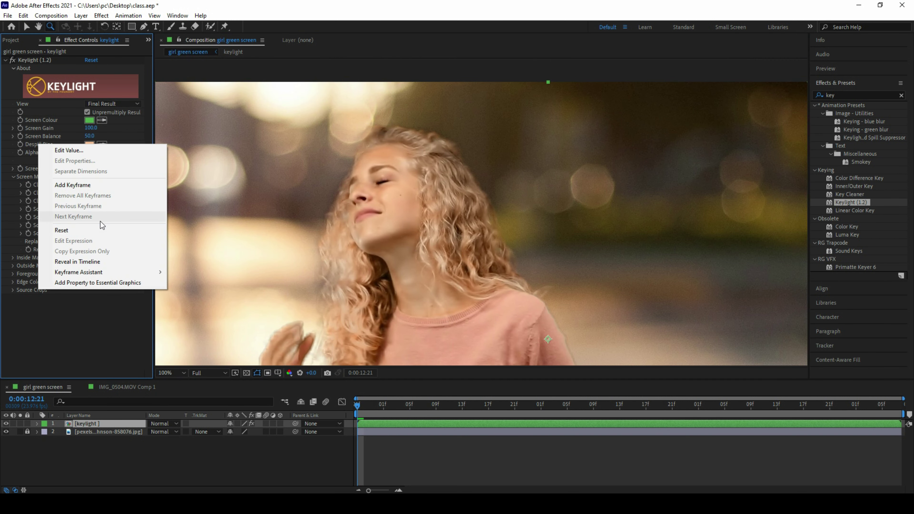
left_click(84, 233)
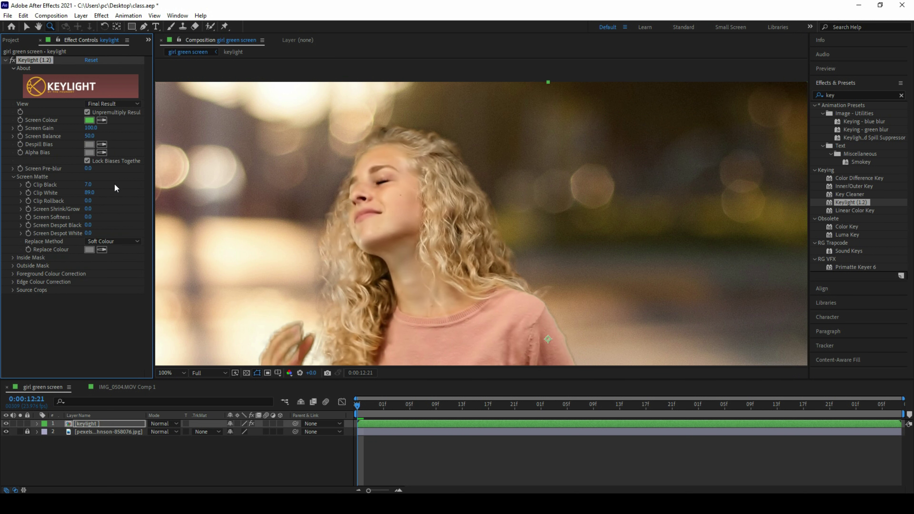
Try Screen Pre-blur at 50, then reset it to 0.0.
left_click(96, 163)
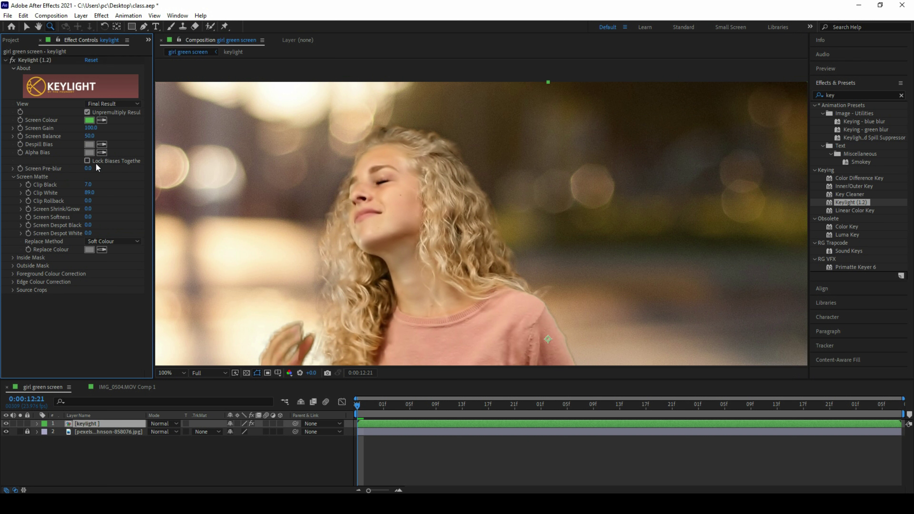
left_click(96, 164)
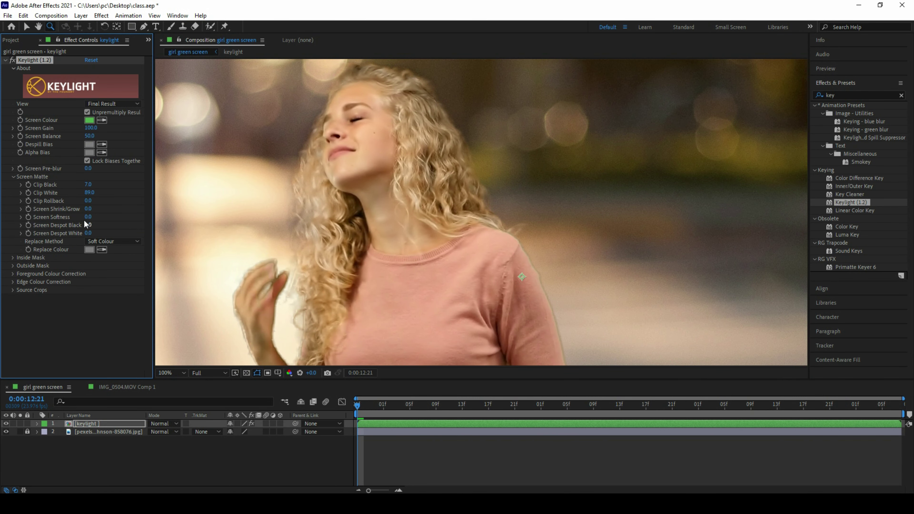
left_click(88, 167)
type("50")
key("Return")
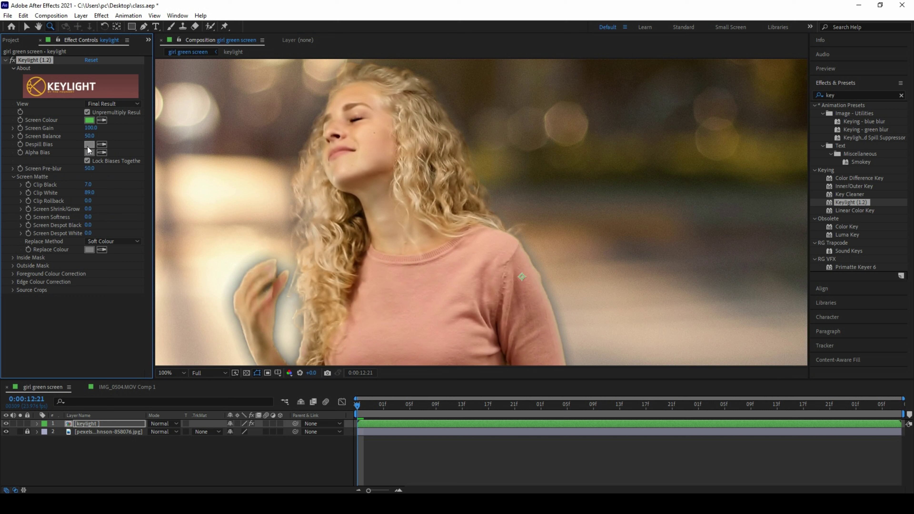
right_click(43, 169)
left_click(78, 254)
left_click(96, 105)
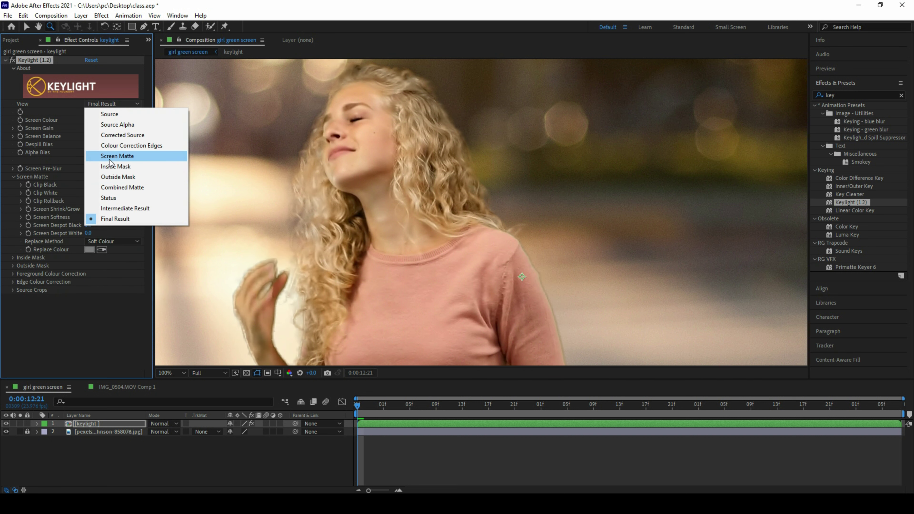
View the girl's black-and-white Screen Matte, then set Keylight's View back to Final Result.
left_click(117, 156)
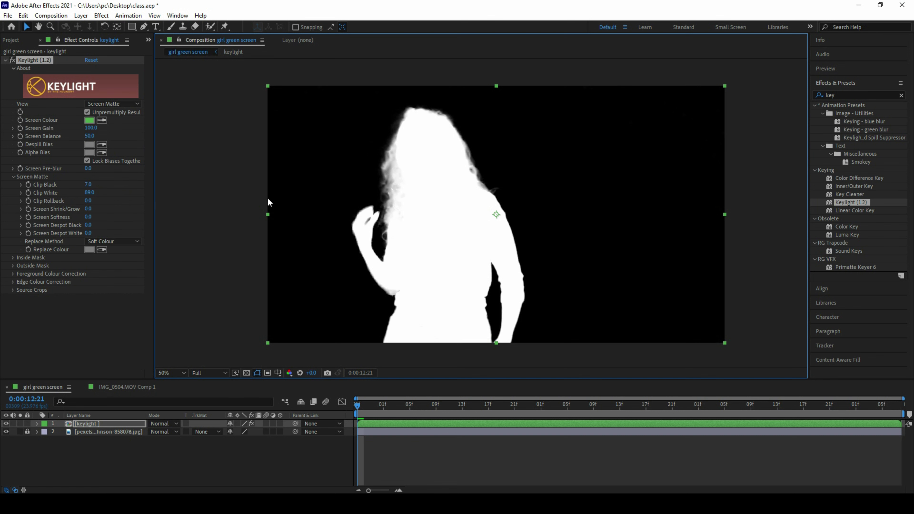
left_click(119, 104)
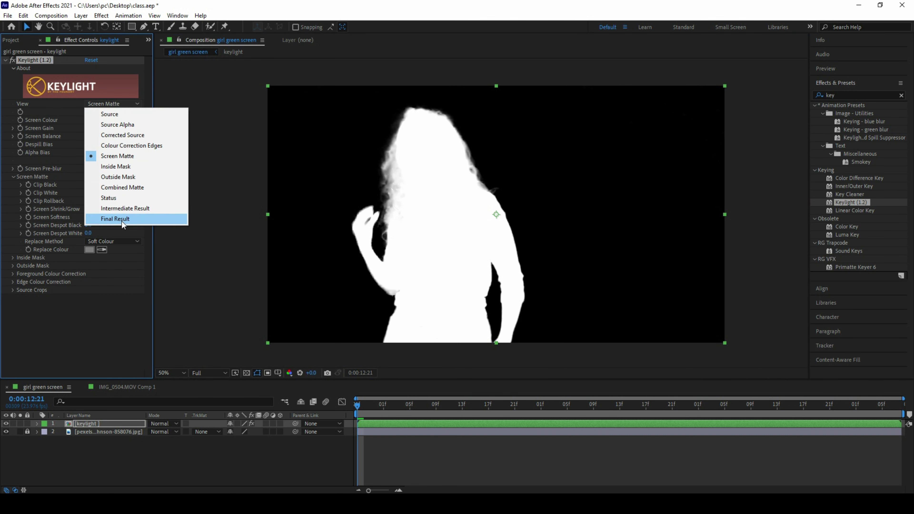
left_click(115, 219)
scroll(418, 238, "up", 4)
Set Keylight's Clip Black to 10 and Clip White to 52.
scroll(460, 226, "up", 2)
key("z")
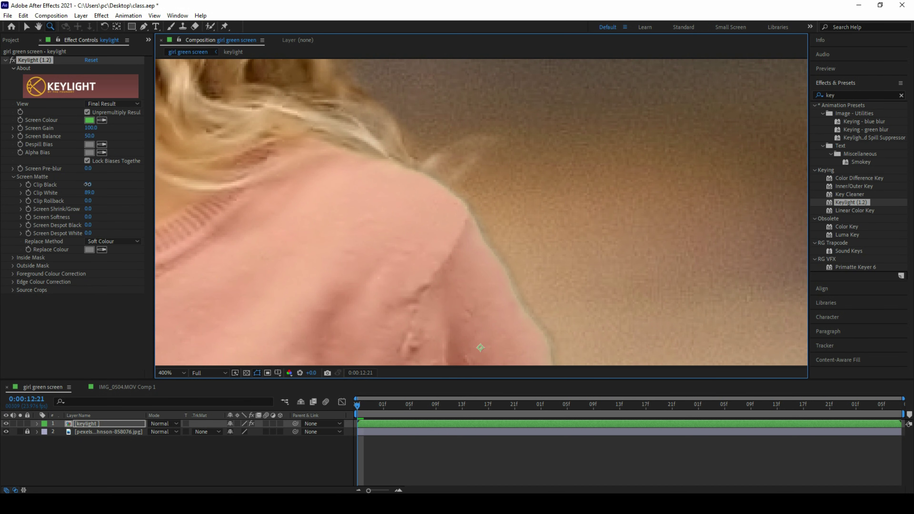
left_click(88, 185)
type("10")
key("Tab")
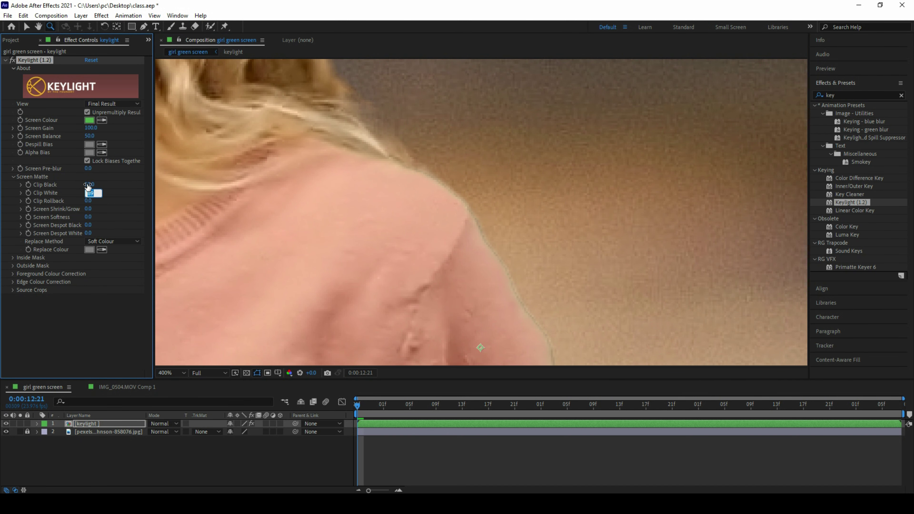
type("0")
key("Return")
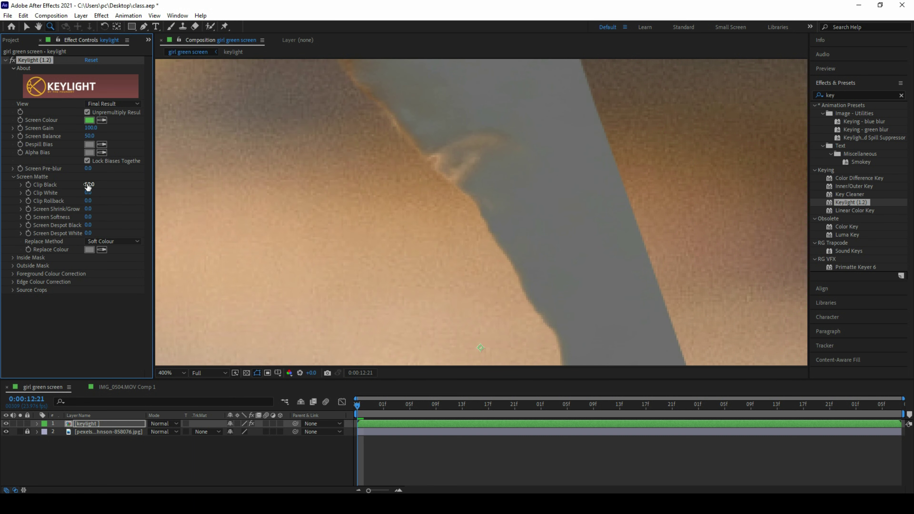
left_click(87, 193)
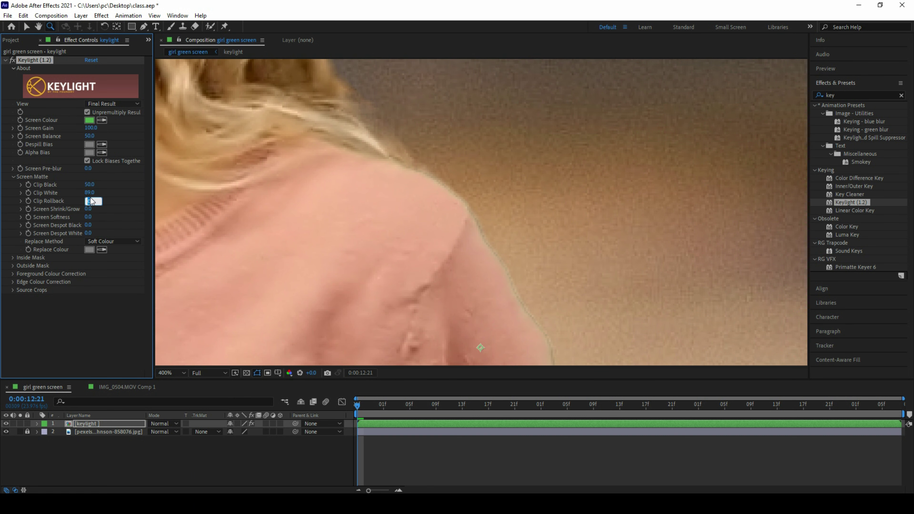
type("52")
key("Return")
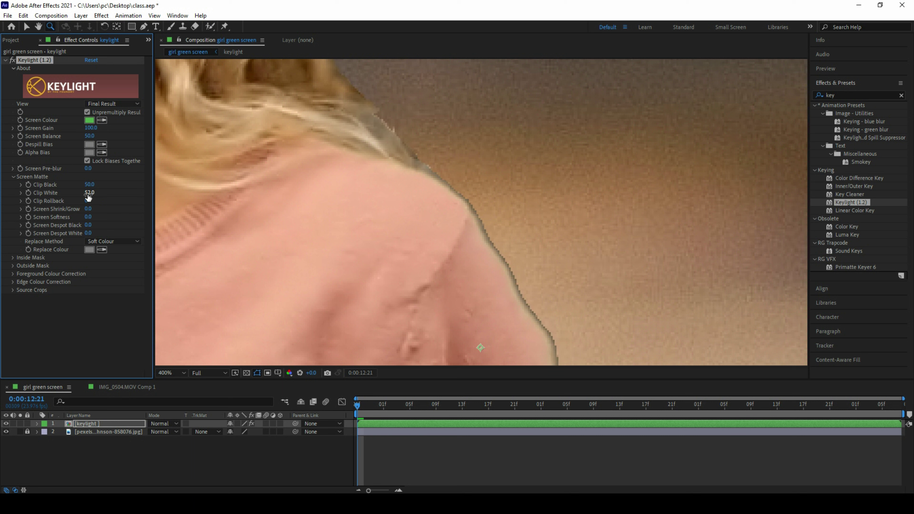
Zoom in on the shoulder edge, raise Clip Rollback to 2.5 and Screen Shrink/Grow to 10.4.
left_click(486, 224)
left_click(486, 224)
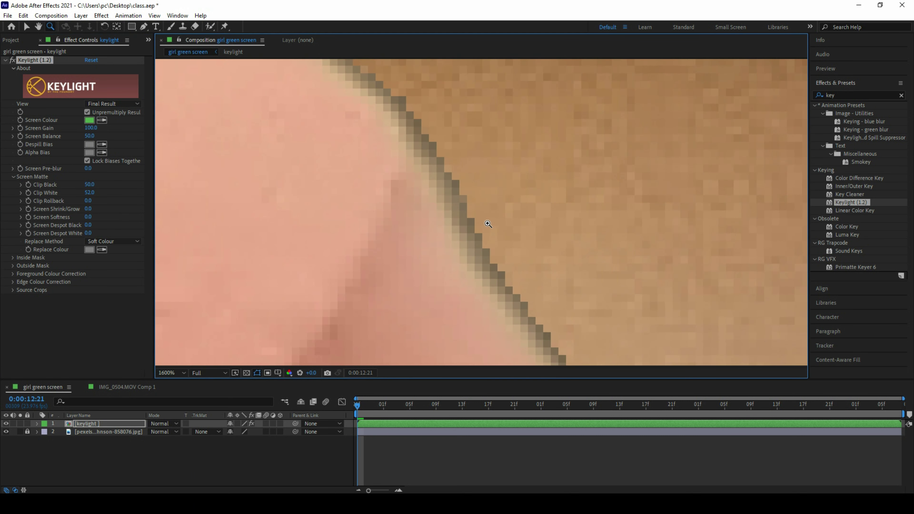
key("h")
left_click_drag(467, 183, 458, 209)
key("z")
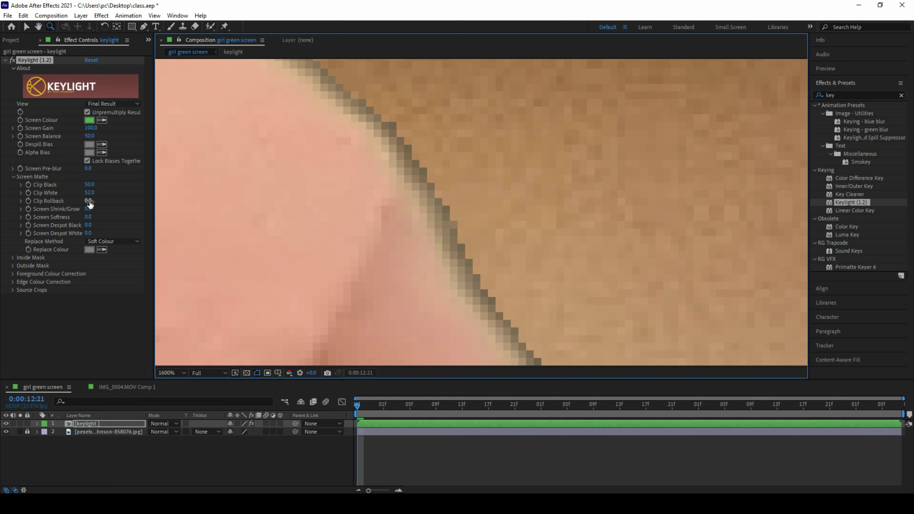
left_click_drag(88, 201, 103, 203)
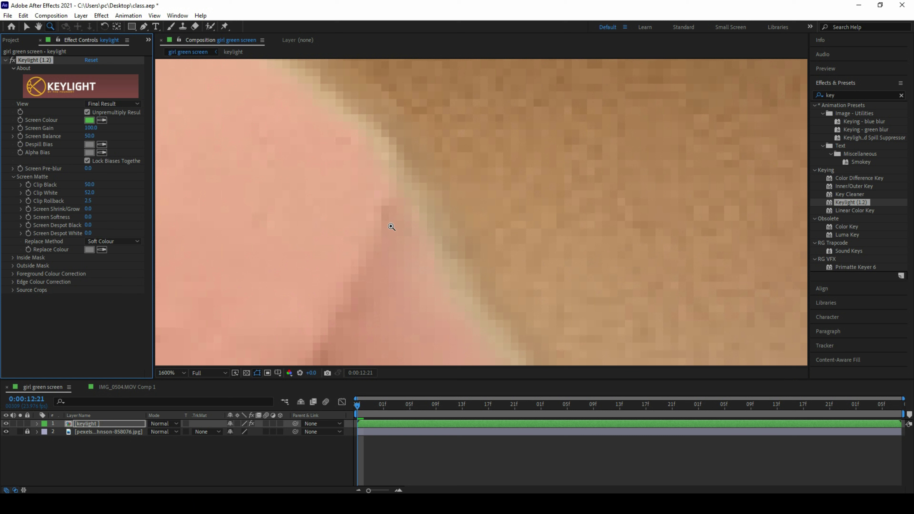
left_click(420, 195, "alt")
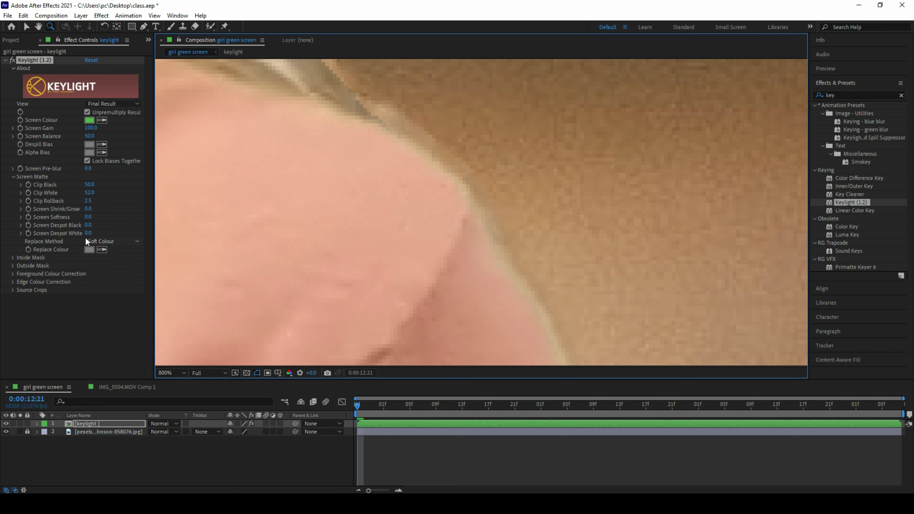
left_click_drag(88, 209, 140, 215)
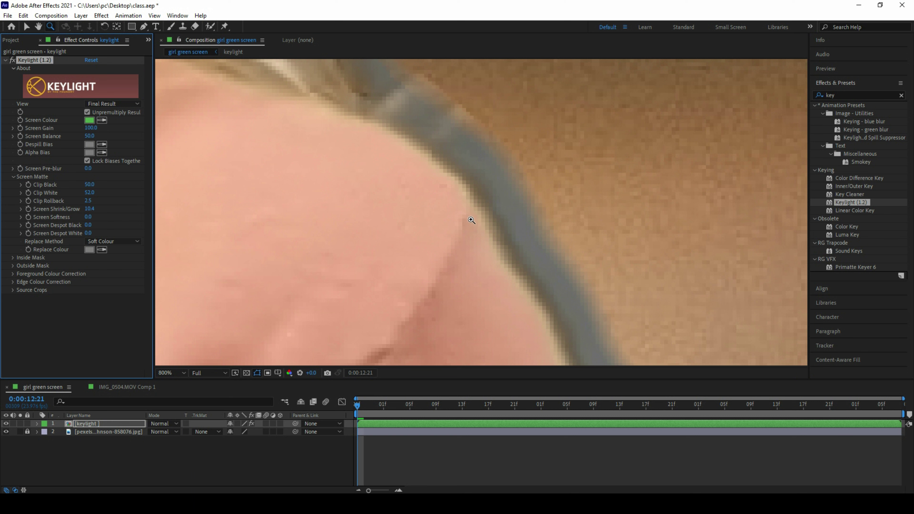
Reset Keylight's Screen Shrink/Grow to 0.0 while viewing the shoulder edge.
left_click(482, 198, "alt")
left_click(484, 199, "alt")
scroll(484, 199, "down", 2)
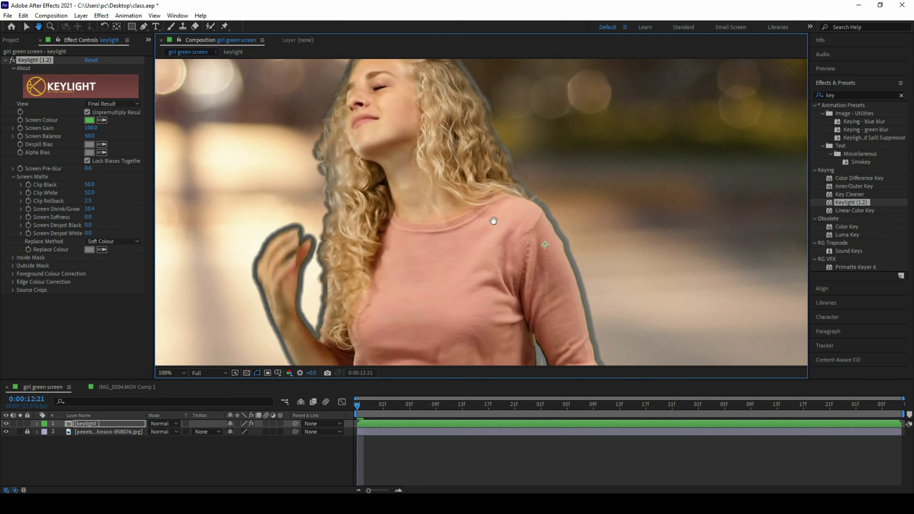
key("h")
key("z")
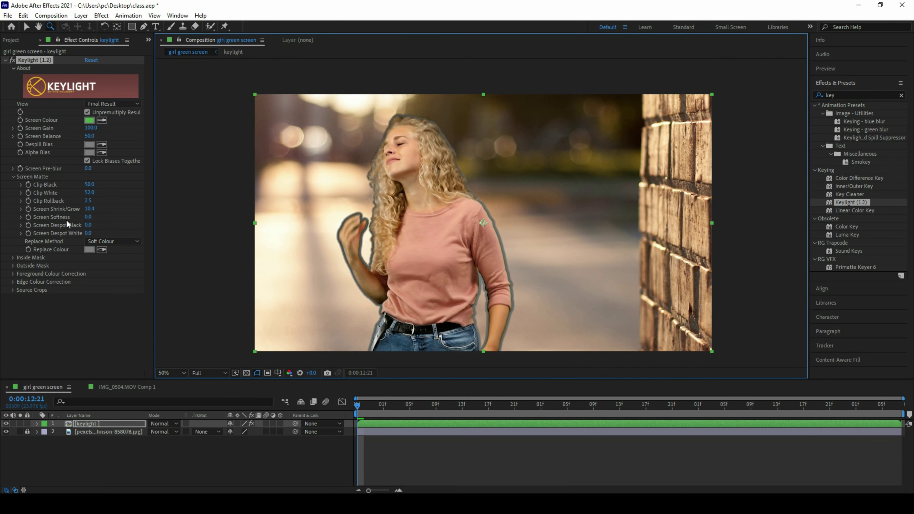
scroll(418, 236, "up", 2)
scroll(417, 236, "up", 2)
key("h")
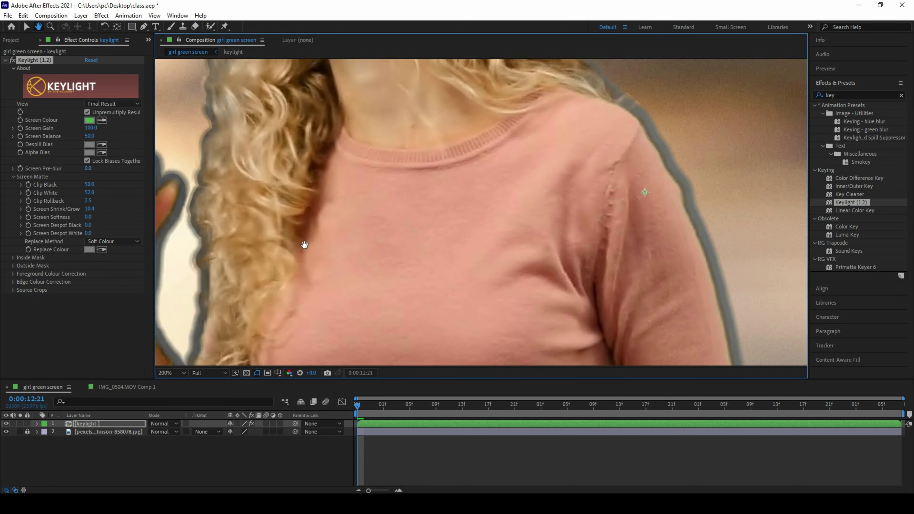
left_click_drag(607, 81, 394, 181)
key("z")
right_click(53, 207)
left_click(90, 296)
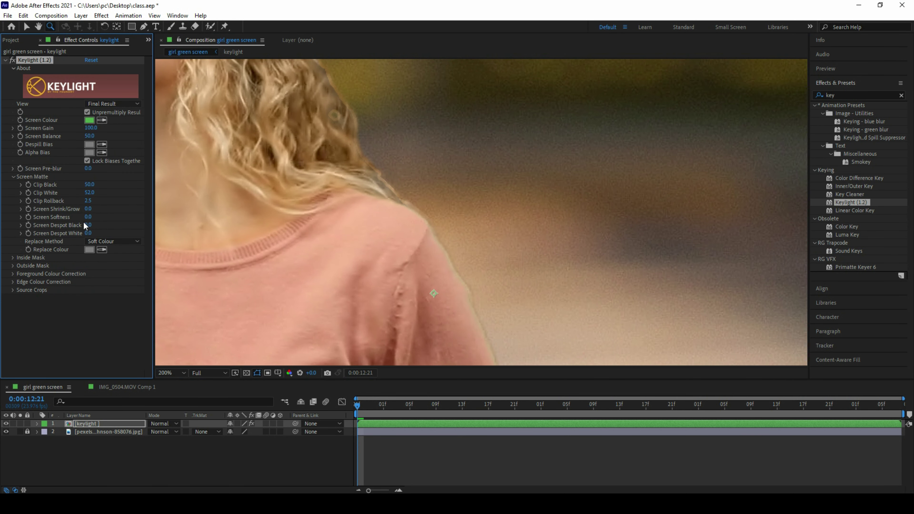
Test Screen Softness on the matte edge, then reset it to 0.0.
mouse_move(92, 217)
left_mouse_down()
mouse_move(130, 226)
mouse_move(119, 217)
left_mouse_up()
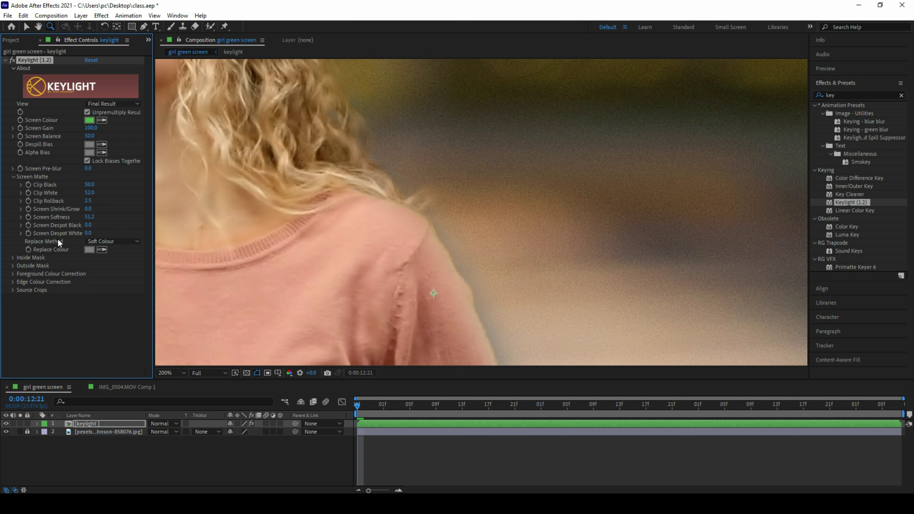
right_click(61, 220)
left_click(103, 307)
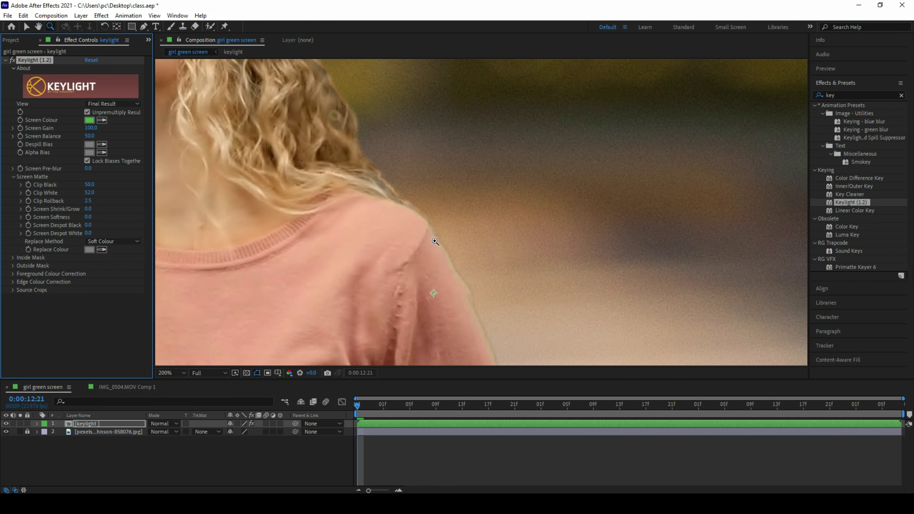
key("comma")
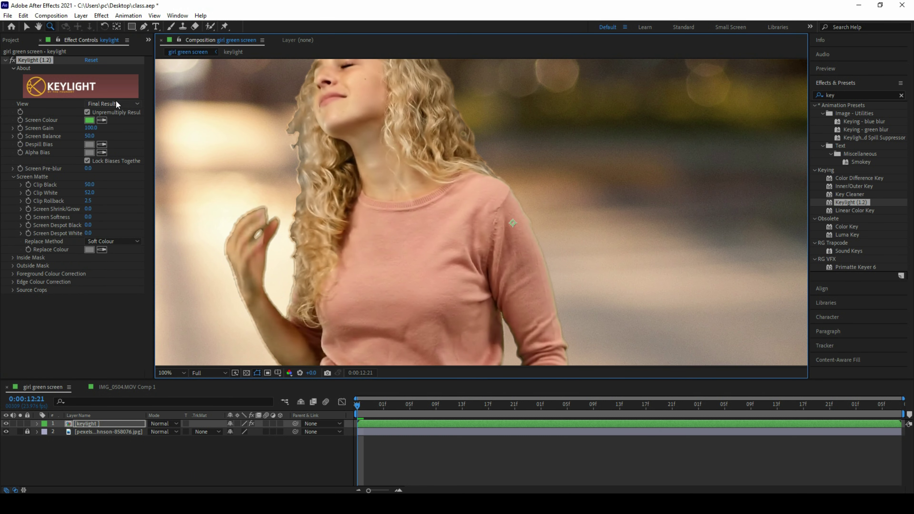
left_click(115, 103)
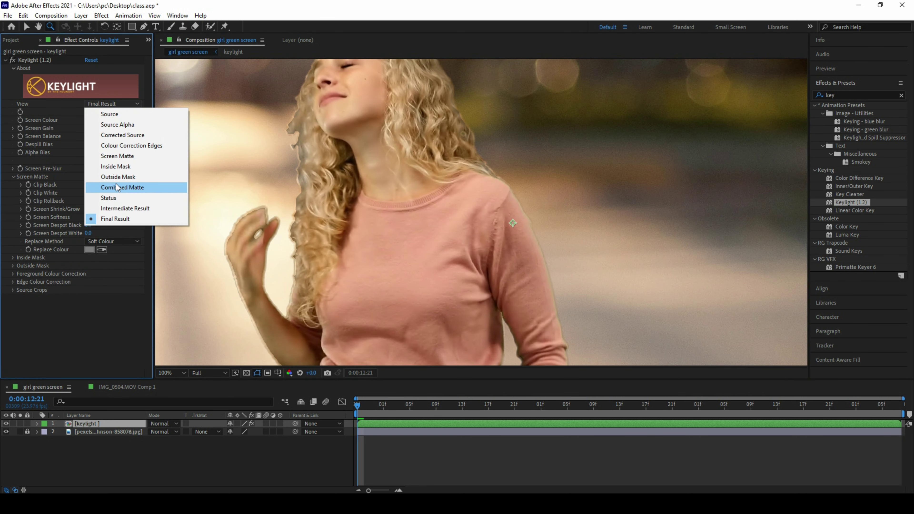
left_click(110, 156)
left_click(481, 213, "alt")
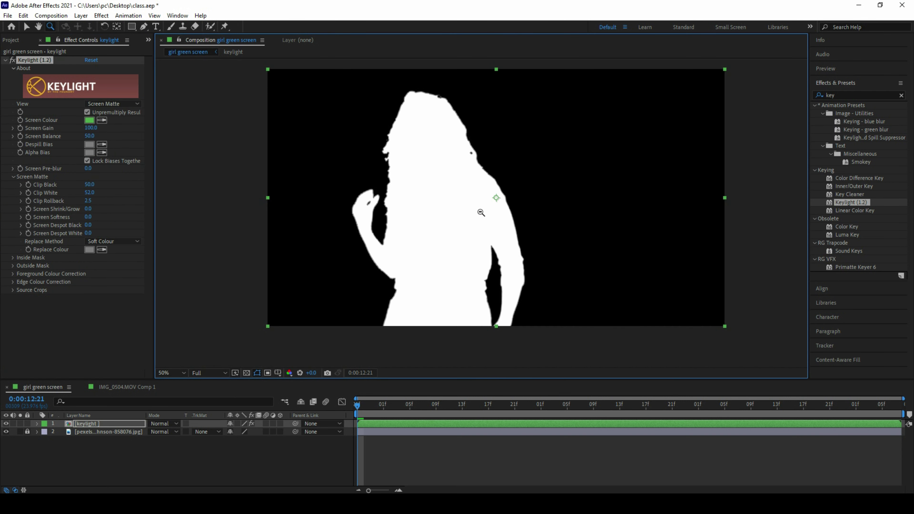
left_click(132, 27)
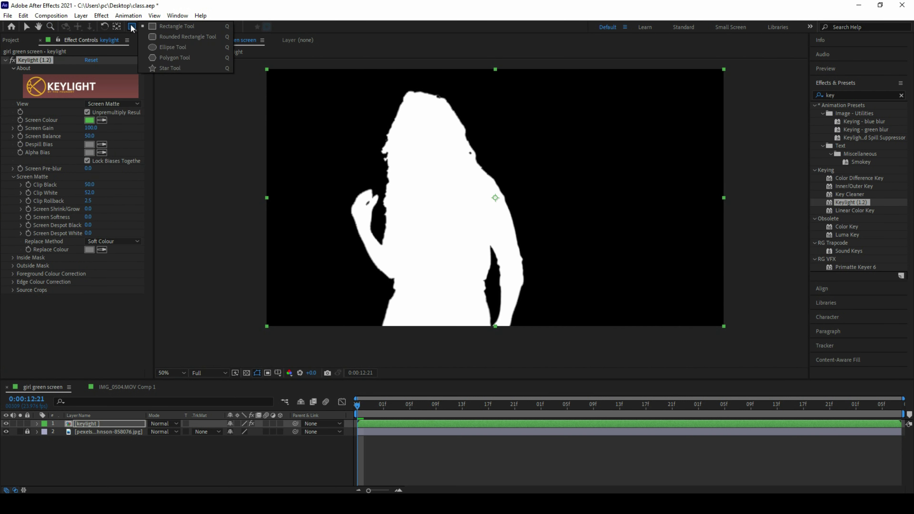
left_click(173, 47)
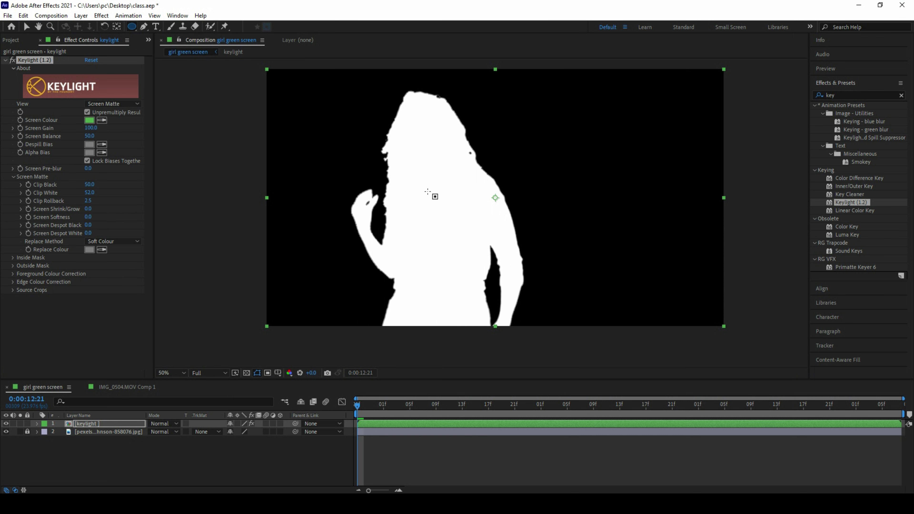
key("ctrl+grave")
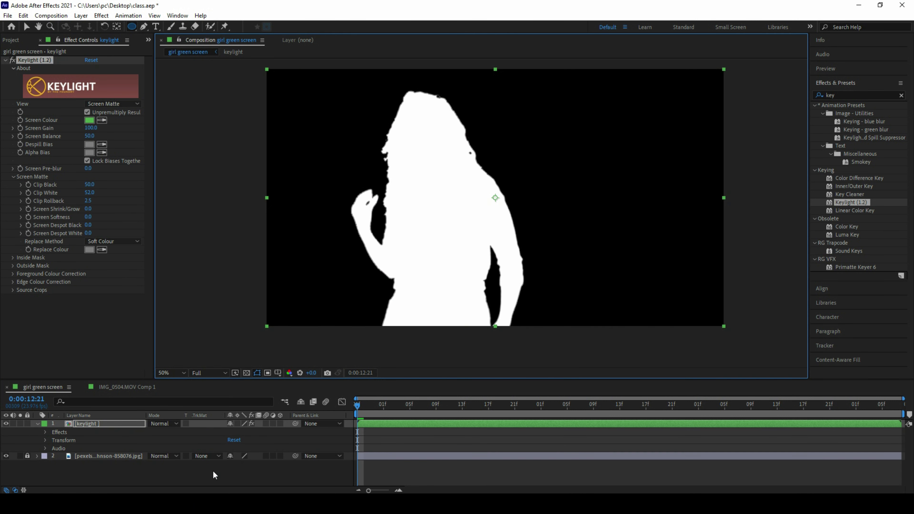
left_click(213, 473)
left_click_drag(418, 195, 437, 214)
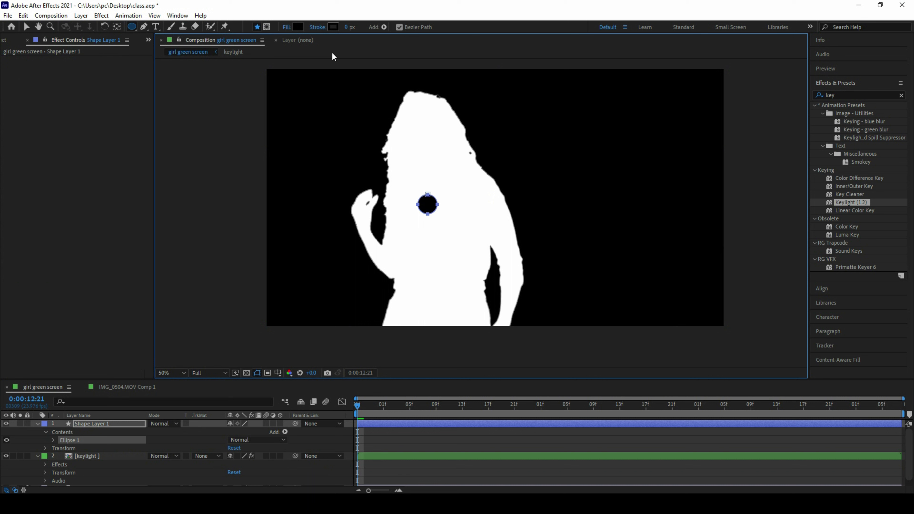
left_click(38, 424)
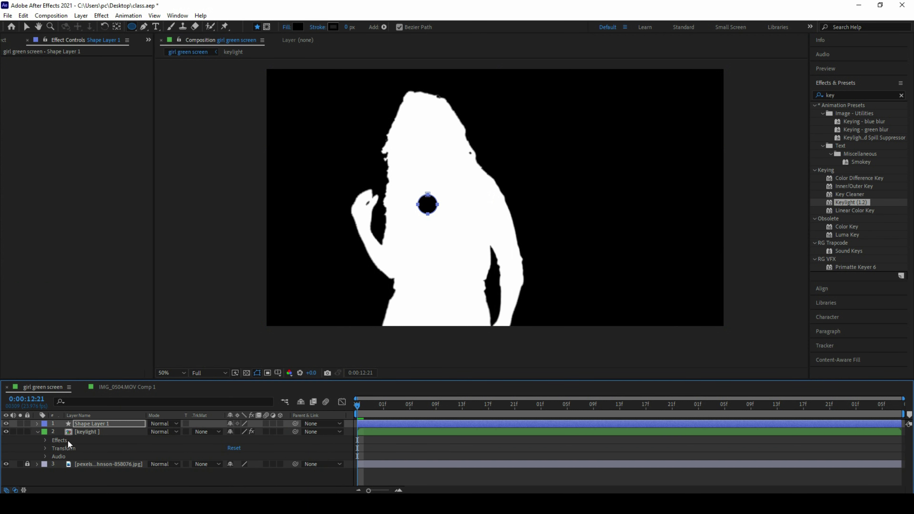
left_click(74, 432)
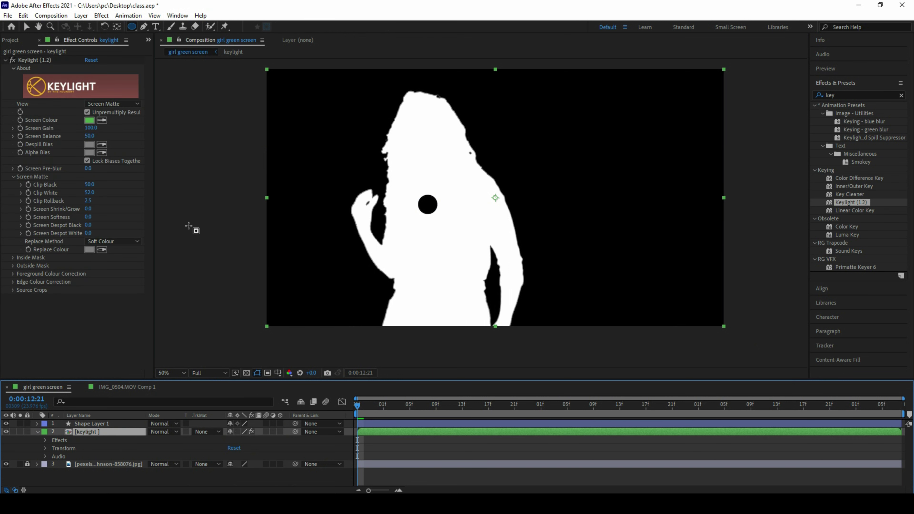
left_click(26, 29)
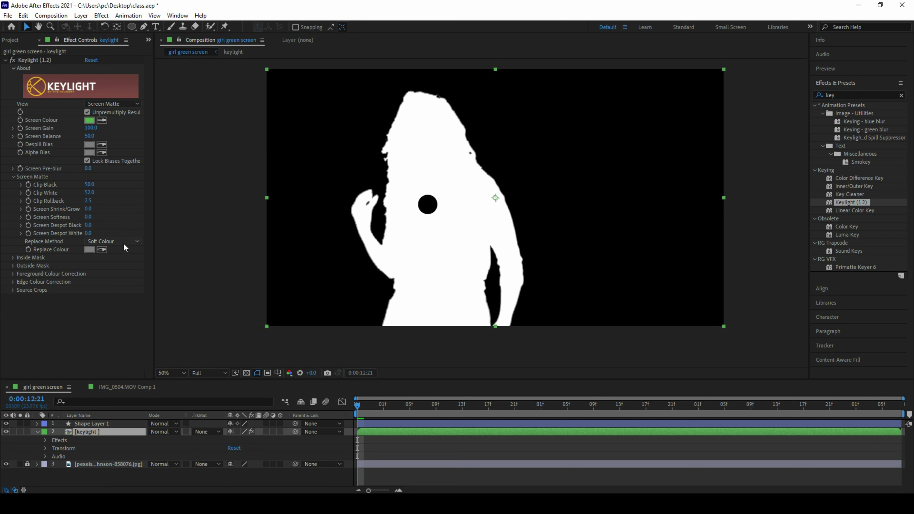
left_click(83, 422)
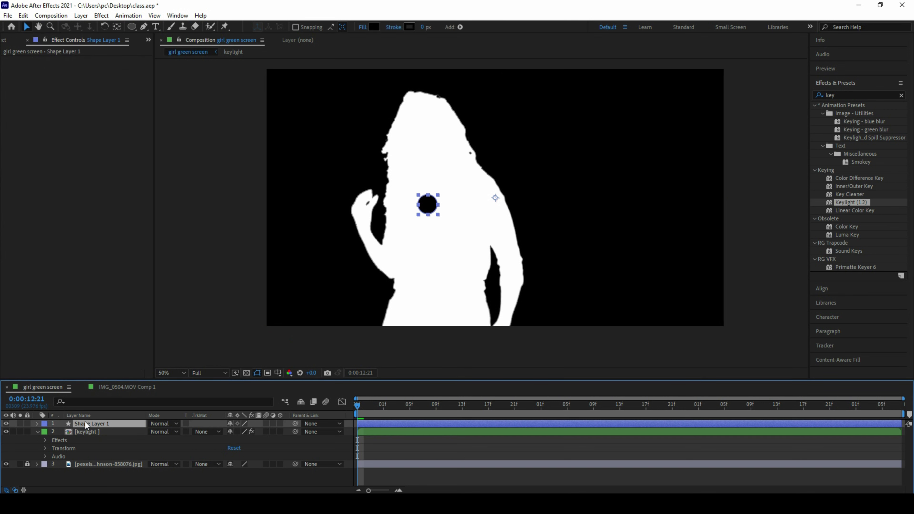
key("Delete")
key("ctrl+z")
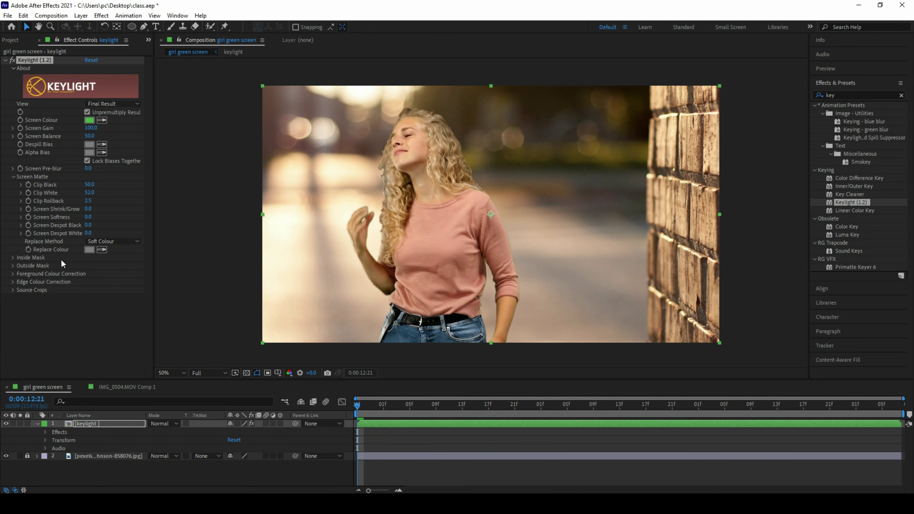
Set Keylight's Replace Colour to red and zoom in on the hair edge.
left_click(89, 249)
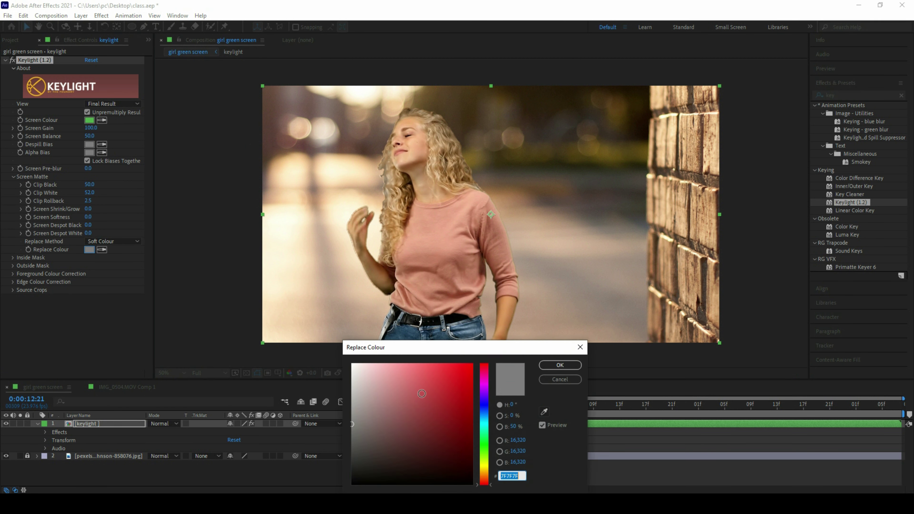
left_click(560, 364)
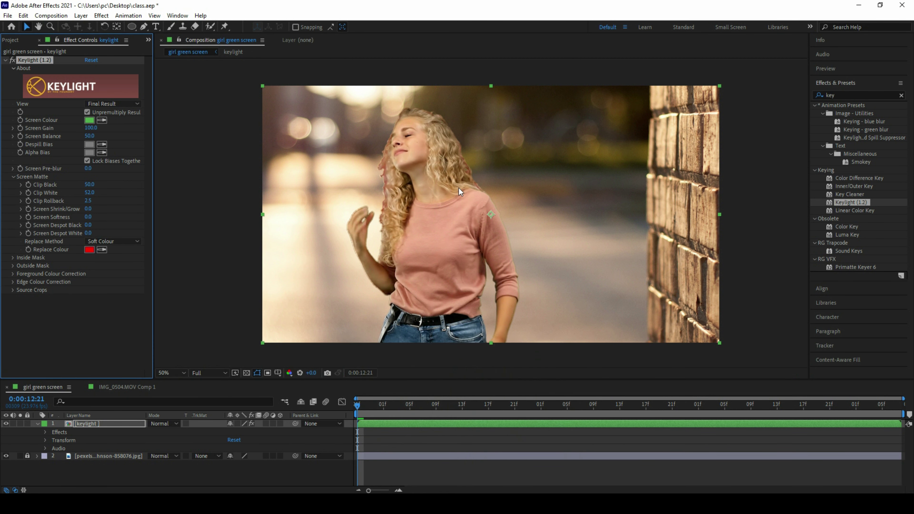
scroll(389, 154, "up", 2)
scroll(389, 154, "up", 1)
scroll(390, 153, "up", 1)
key("z")
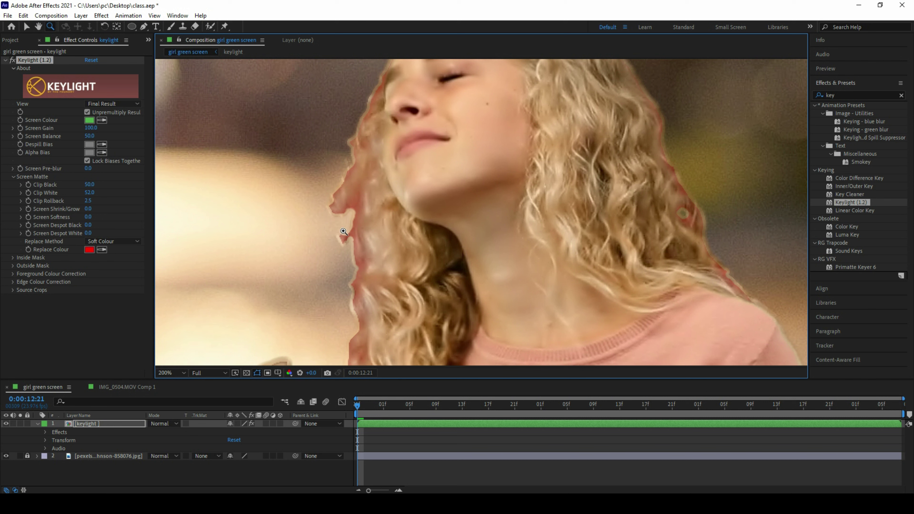
scroll(380, 188, "down", 2)
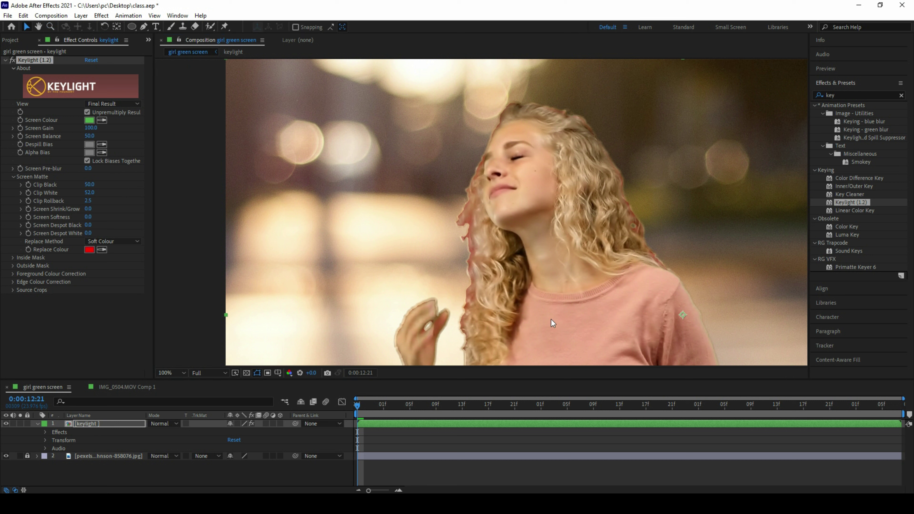
Try Replace Method Source, then set it to None.
left_click(115, 241)
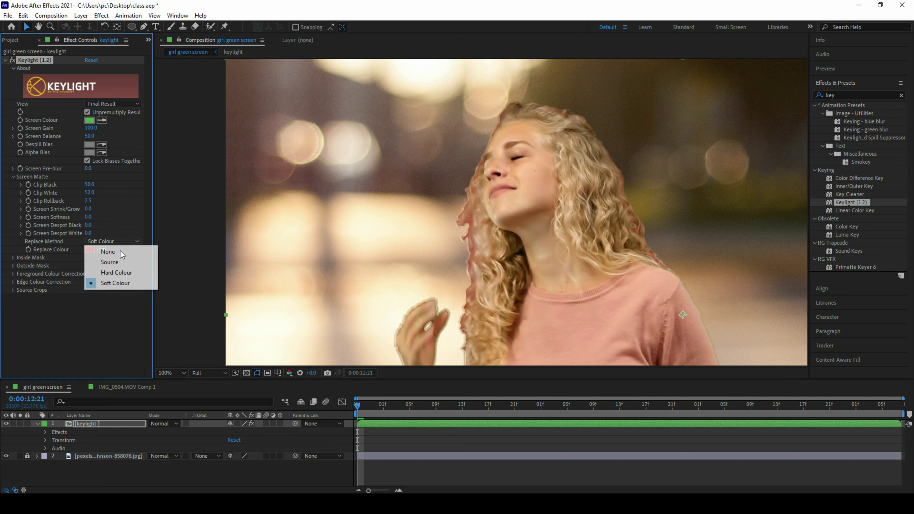
left_click(109, 263)
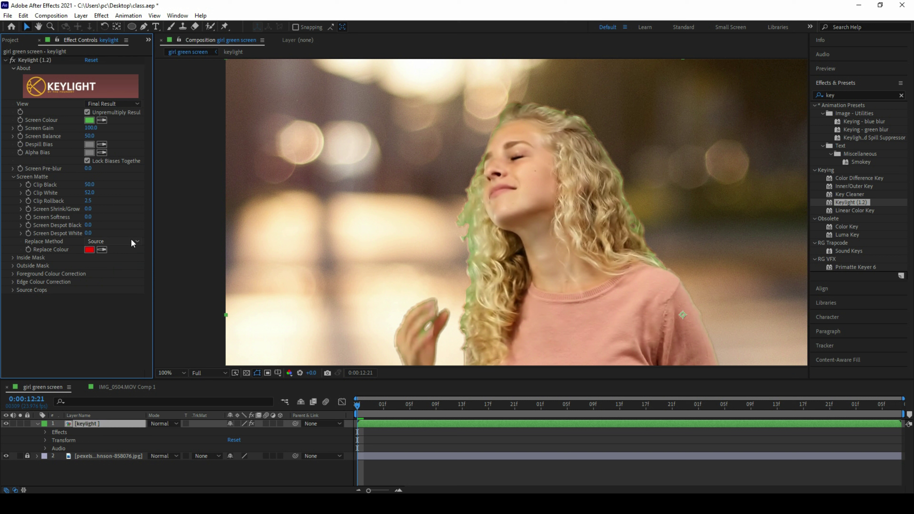
left_click(114, 242)
left_click(107, 252)
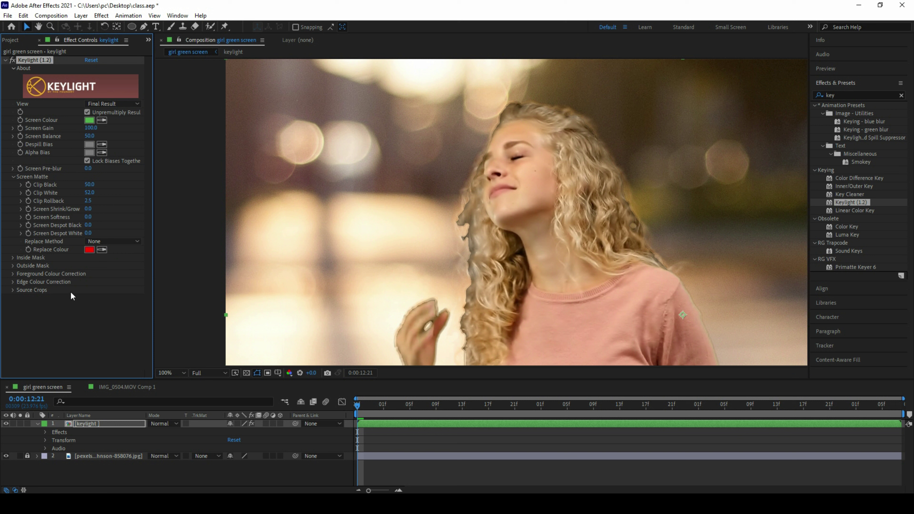
key("z")
key("comma")
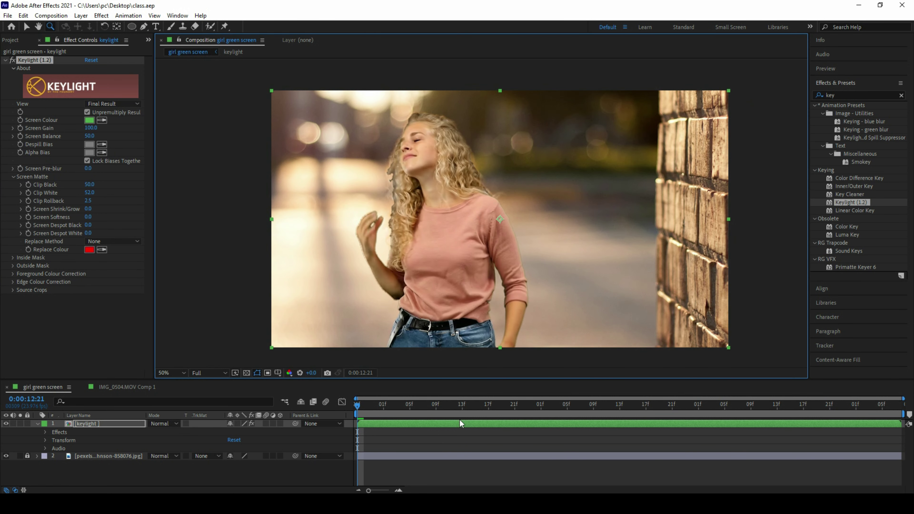
Expand Keylight's Inside Mask group and zoom the viewer in on the girl's face.
left_click(13, 257)
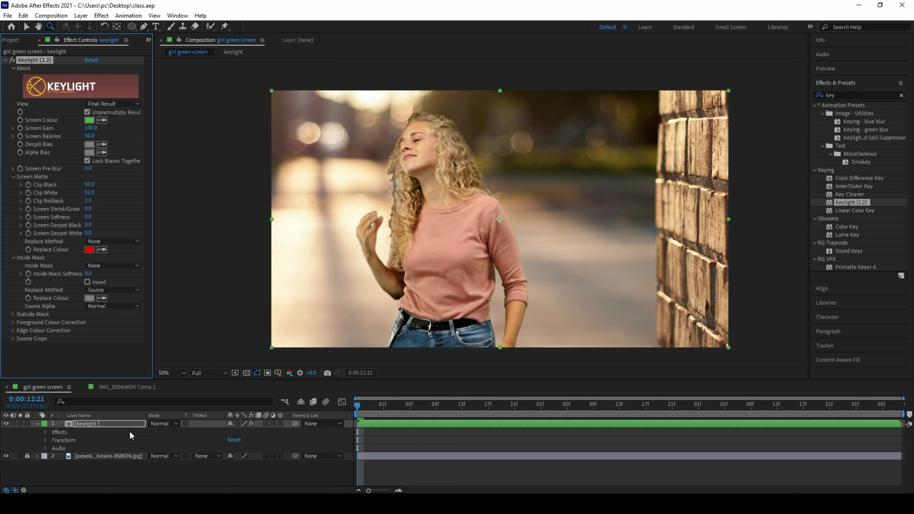
left_click(466, 205)
left_click(469, 189)
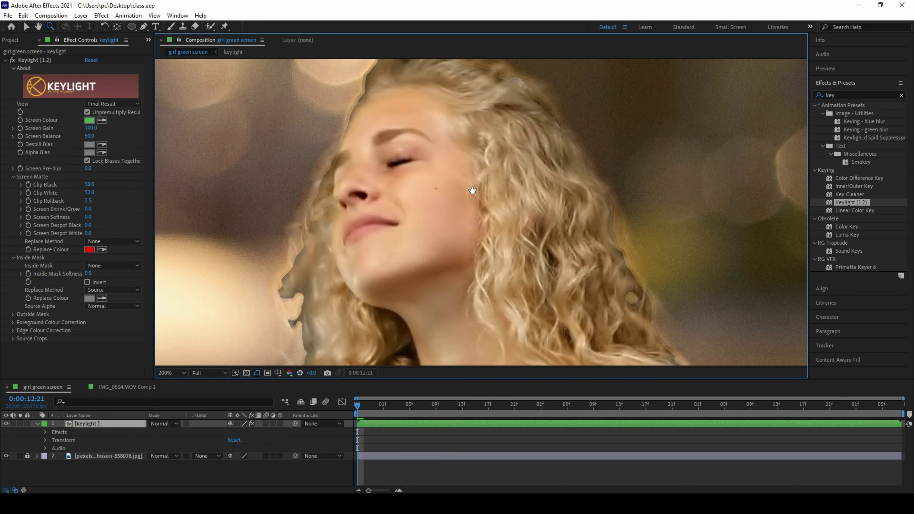
left_click_drag(456, 201, 471, 188)
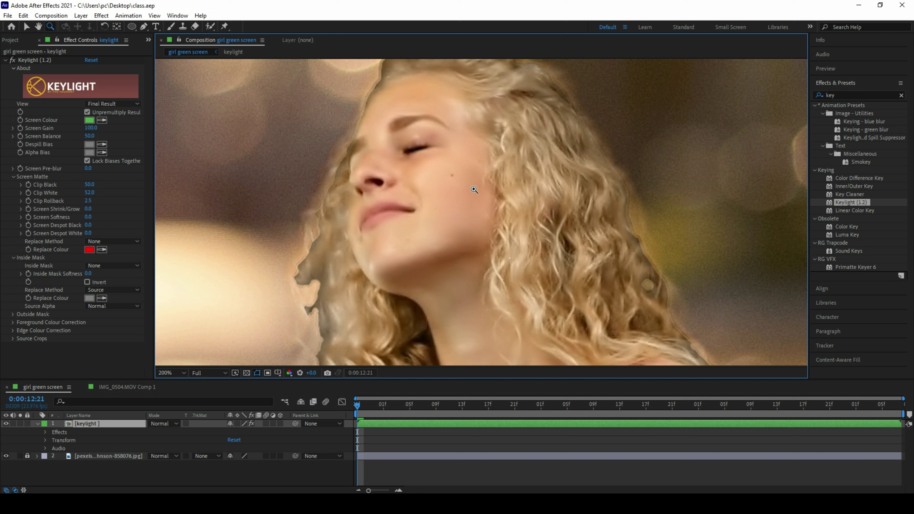
left_click(26, 26)
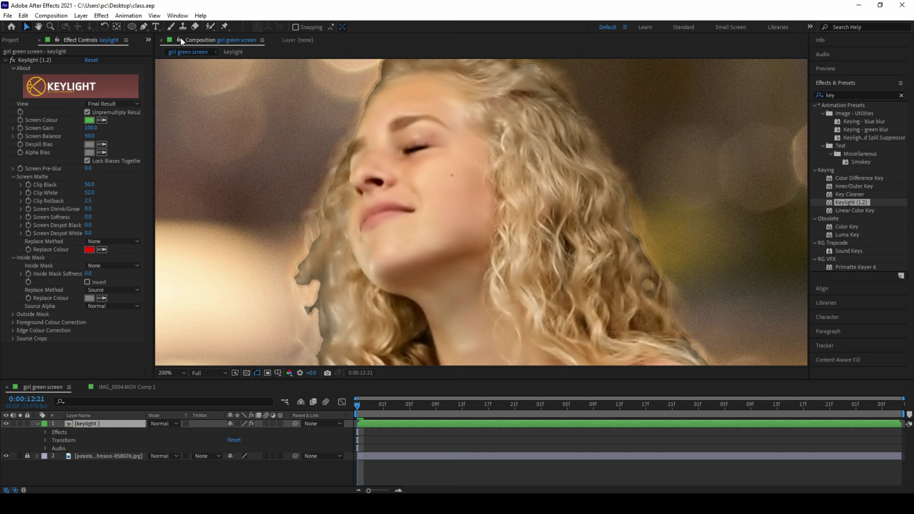
Draw a closed 12-point Pen mask around the girl's face on the keylight layer.
left_click(144, 26)
left_click(445, 77)
left_click(503, 92)
left_click(525, 114)
left_click(575, 165)
left_click(610, 247)
left_click(531, 297)
left_click(419, 291)
left_click(354, 231)
left_click(347, 170)
left_click(365, 117)
left_click(373, 112)
left_click(398, 87)
left_click(445, 77)
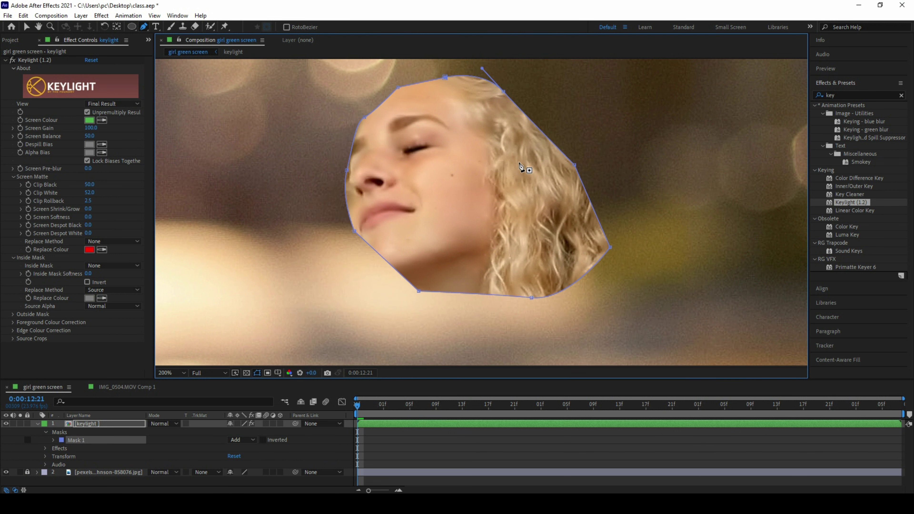
key("F2")
Set Mask 1's mode to None and choose Mask 1 as Keylight's Inside Mask.
left_click(241, 443)
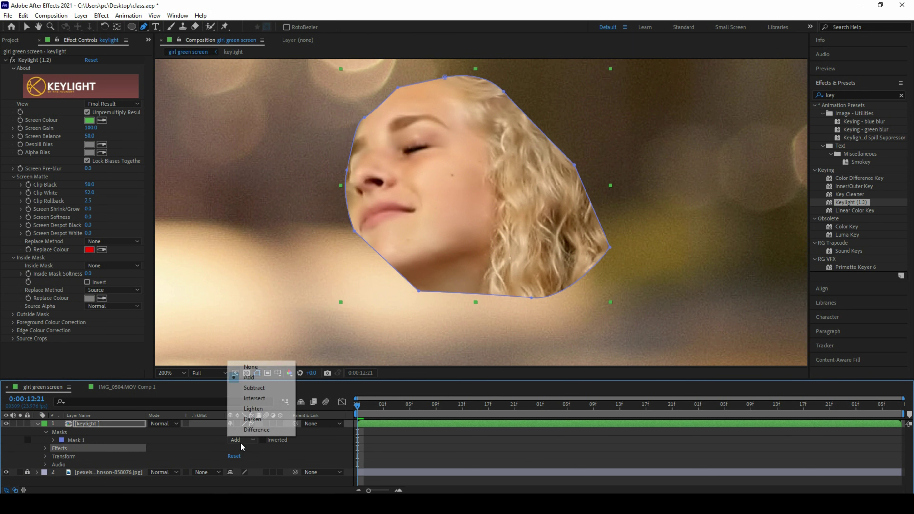
left_click(248, 367)
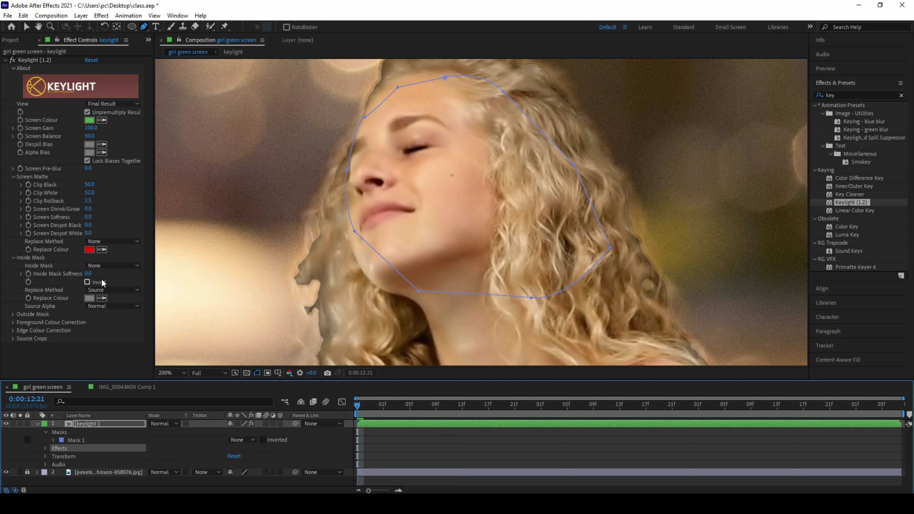
left_click(117, 268)
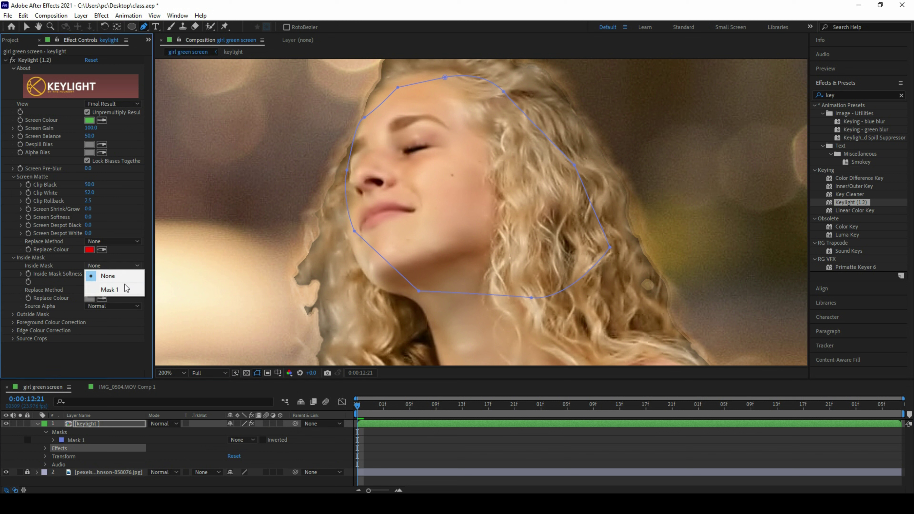
left_click(112, 290)
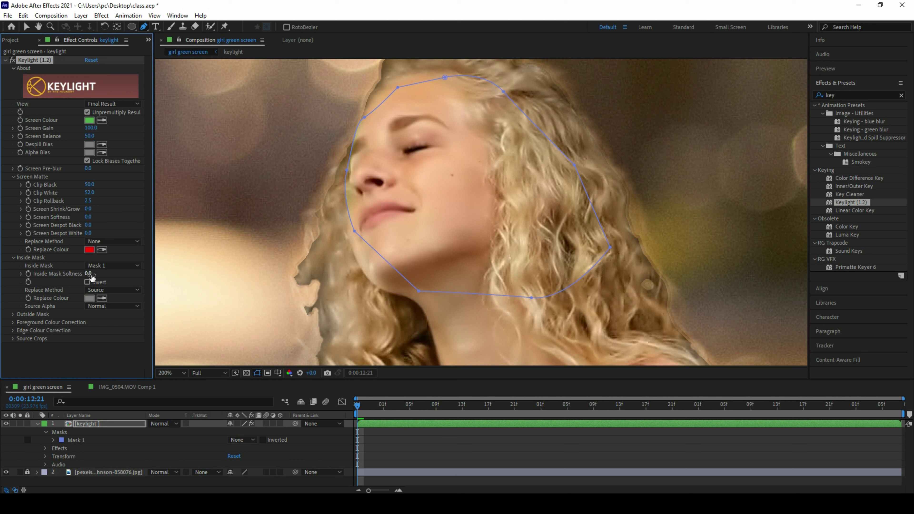
left_click(87, 282)
left_click(108, 265)
left_click(105, 275)
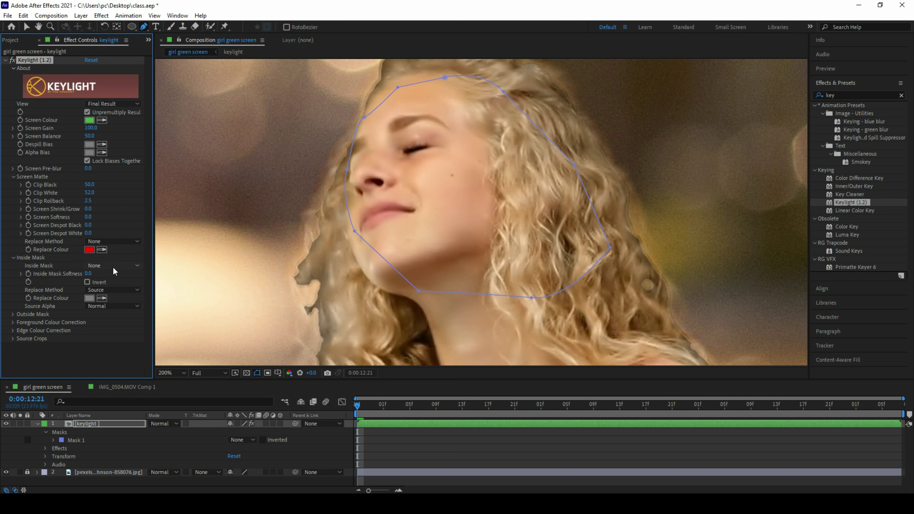
left_click(109, 266)
left_click(108, 273)
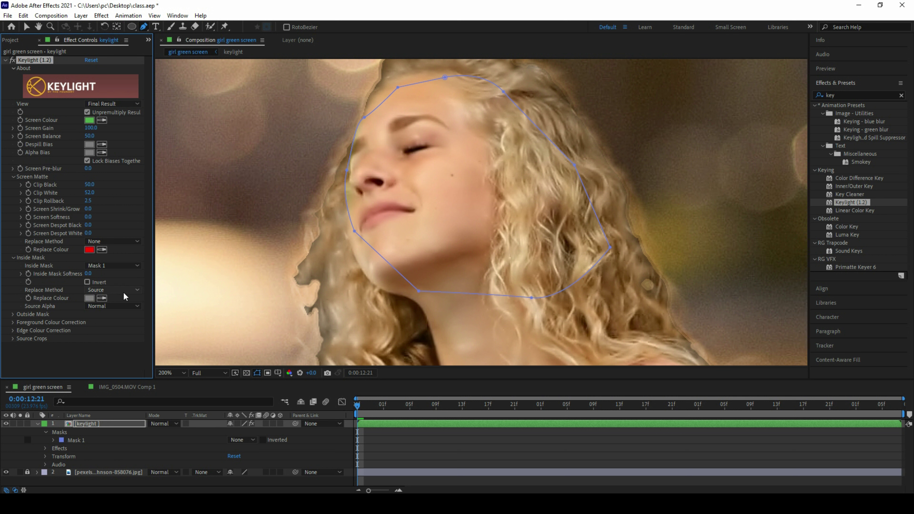
Try Inside Mask Replace Methods Hard Colour, Source and None, ending on Soft Colour.
left_click(112, 290)
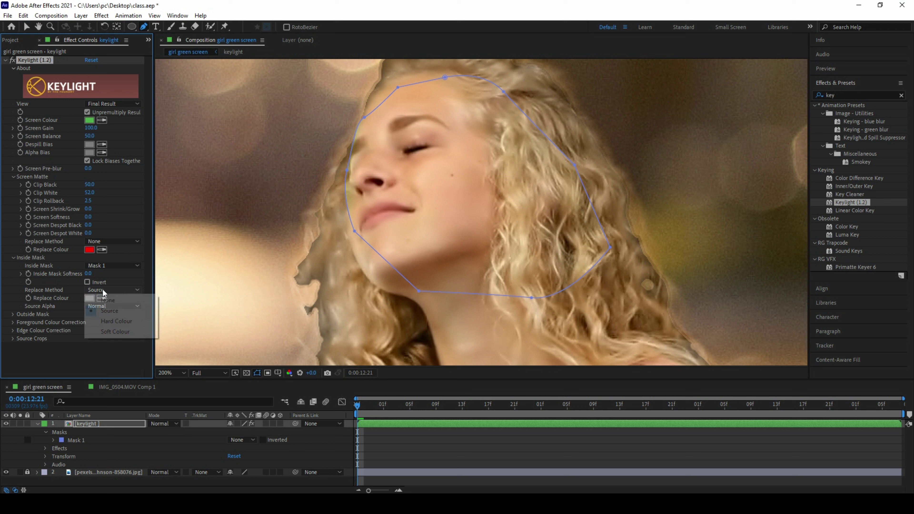
left_click(113, 331)
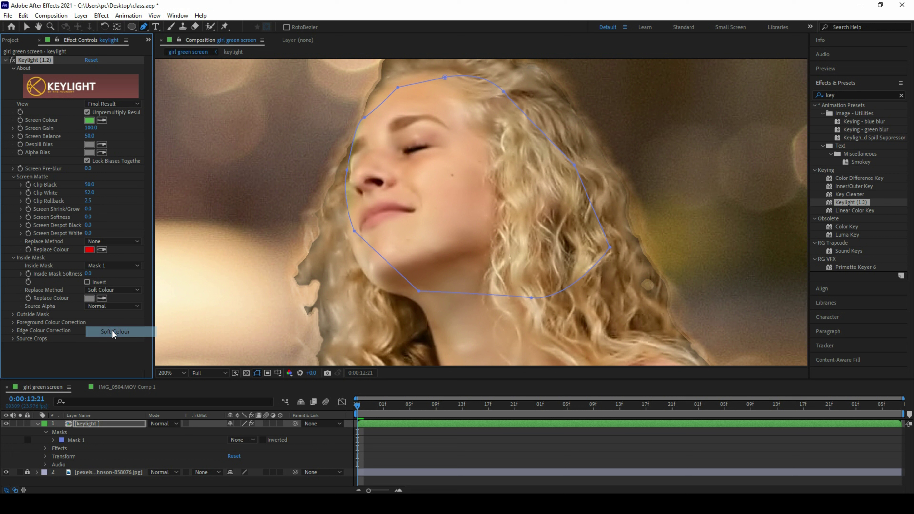
left_click(115, 290)
left_click(115, 322)
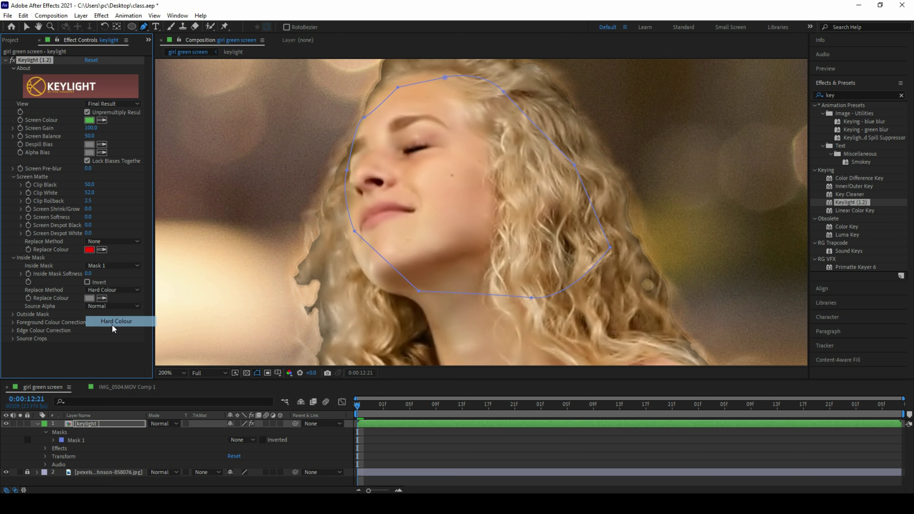
left_click(118, 292)
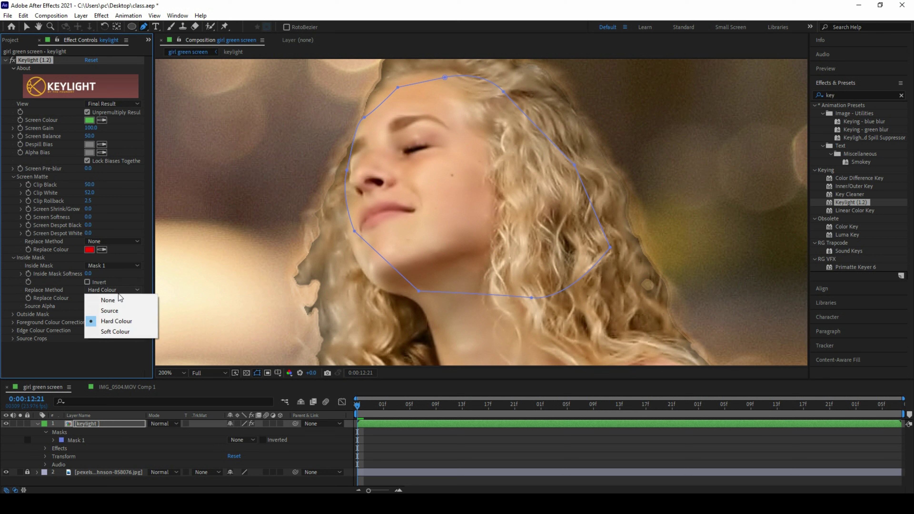
left_click(119, 310)
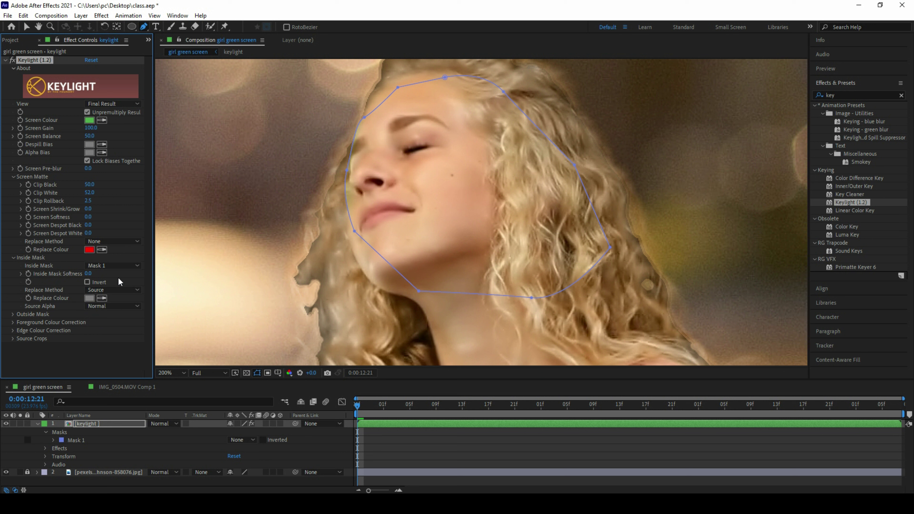
left_click(108, 290)
left_click(108, 298)
left_click(108, 290)
left_click(119, 325)
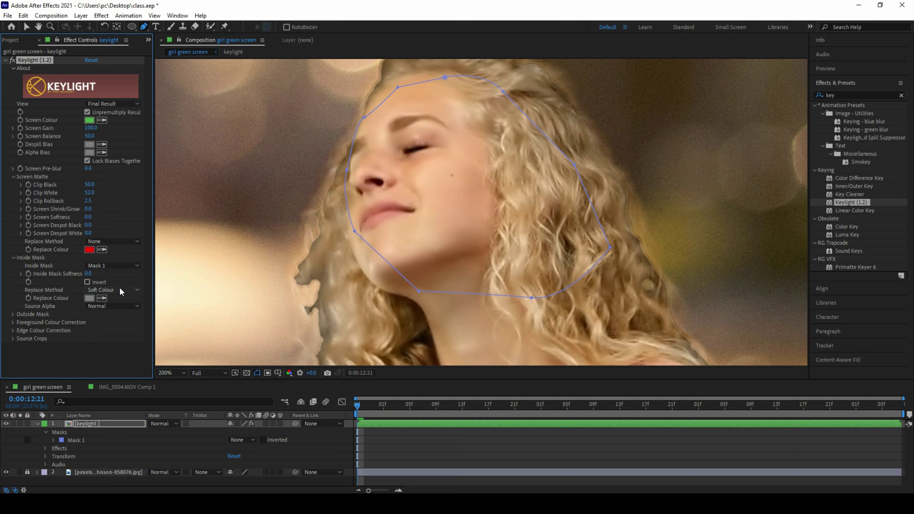
Delete Mask 1 from the keylight layer and zoom out to the whole frame.
left_click(14, 257)
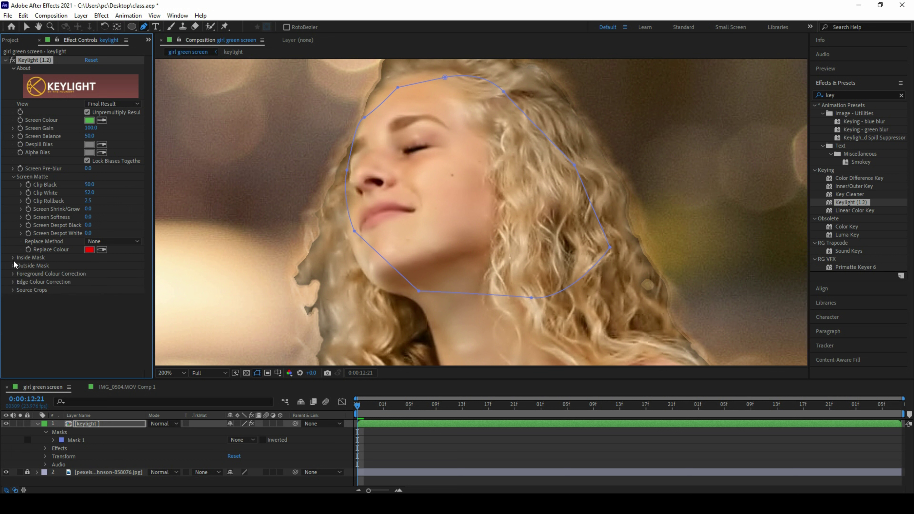
left_click(13, 266)
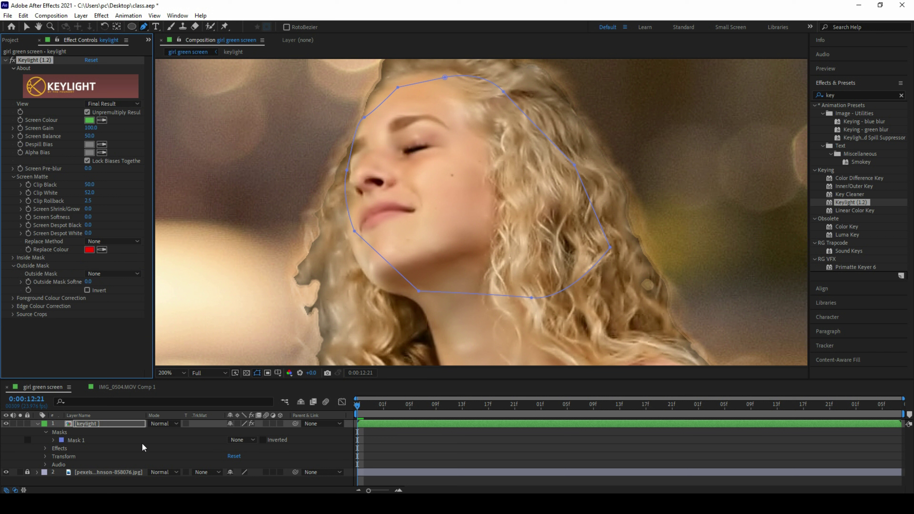
left_click(80, 440)
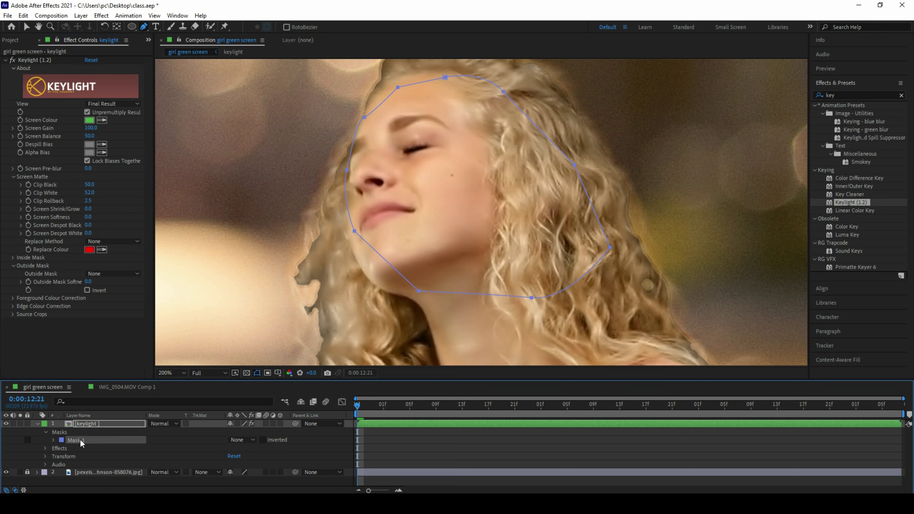
key("Delete")
key("z")
left_click(485, 192, "alt")
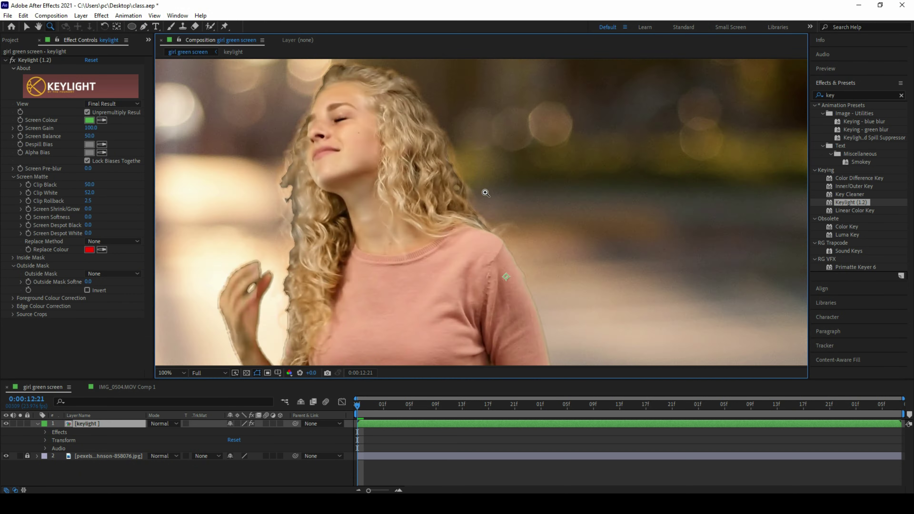
left_click(485, 192, "alt")
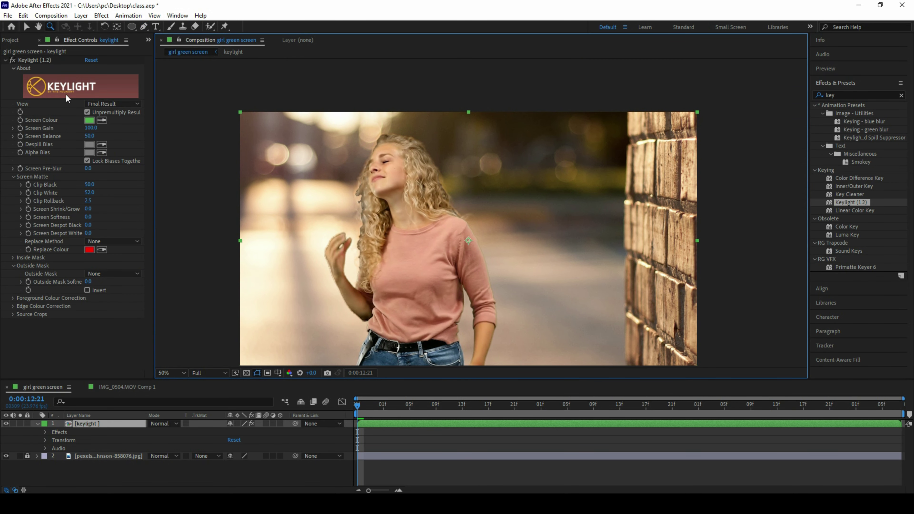
Draw a new curved mask beside the girl's arm and delete the stray Mask 1.
left_click(144, 26)
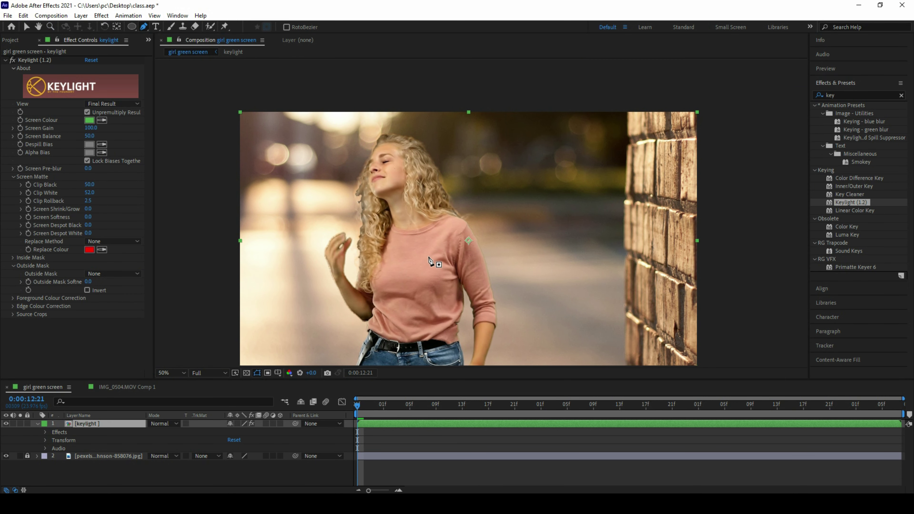
left_click(499, 150)
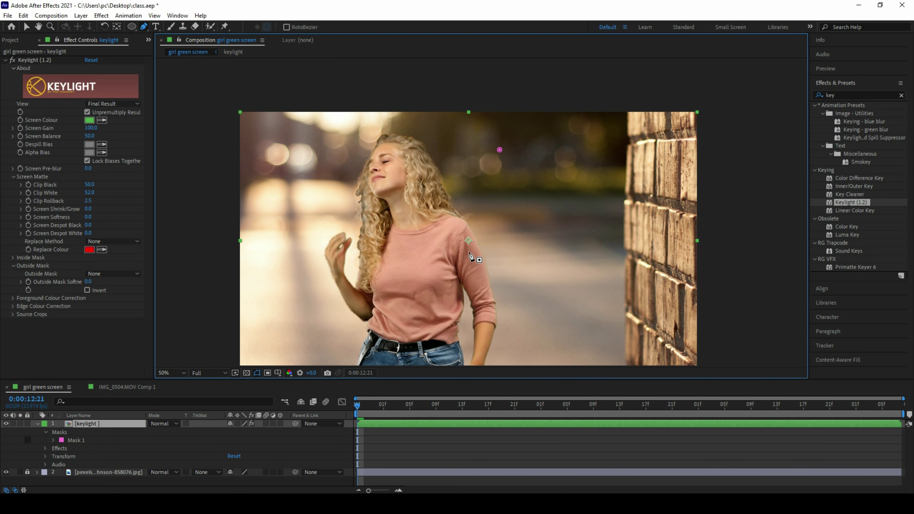
left_click_drag(469, 252, 477, 266)
left_click(491, 322)
left_click_drag(533, 356, 539, 340)
left_click(557, 280)
left_click(560, 202)
left_click_drag(518, 193, 499, 212)
left_click(469, 251)
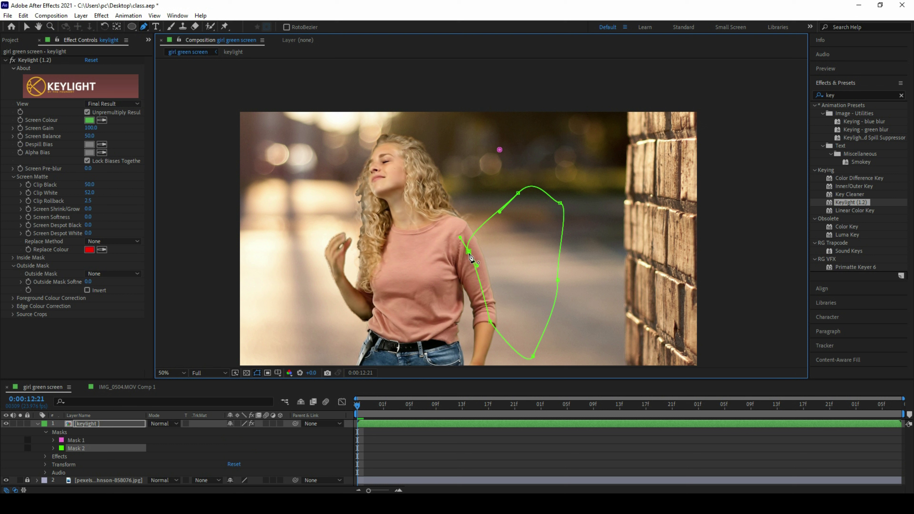
left_click(81, 438)
key("Delete")
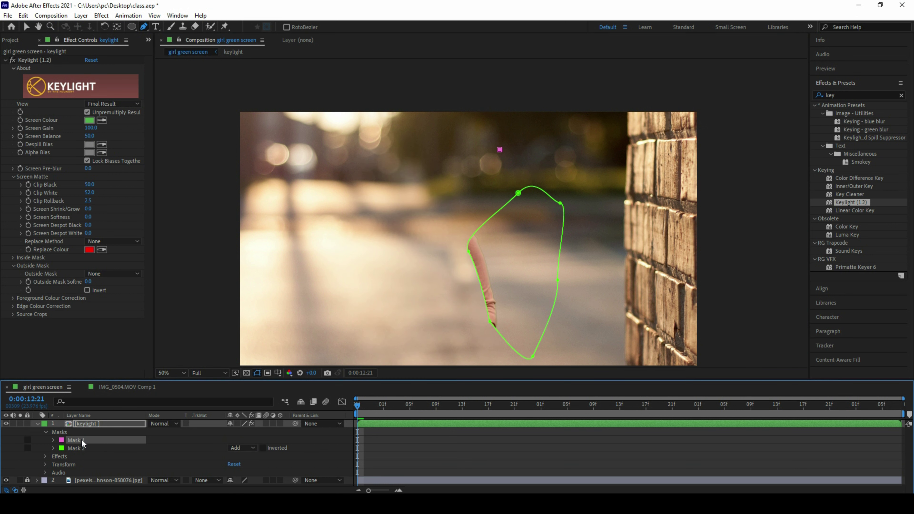
Set Mask 2's mode to None and make it Keylight's Outside Mask.
left_click(53, 440)
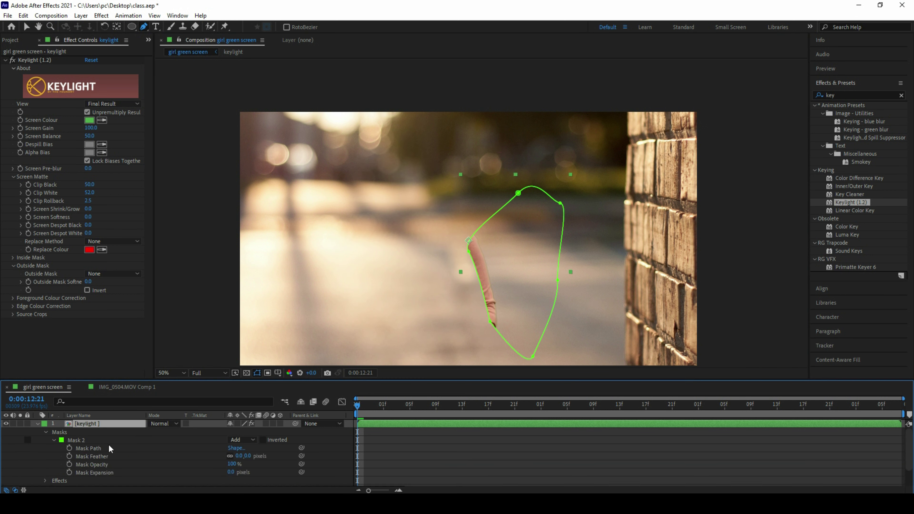
left_click(241, 439)
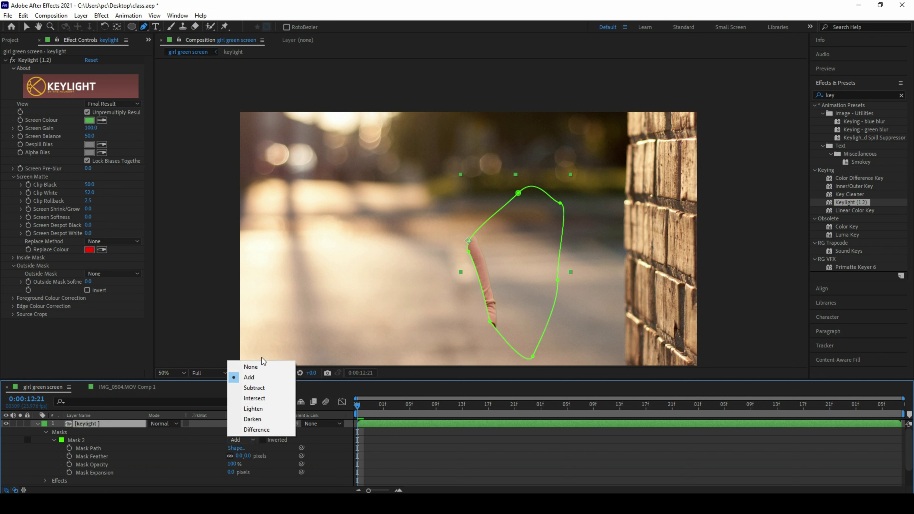
left_click(254, 366)
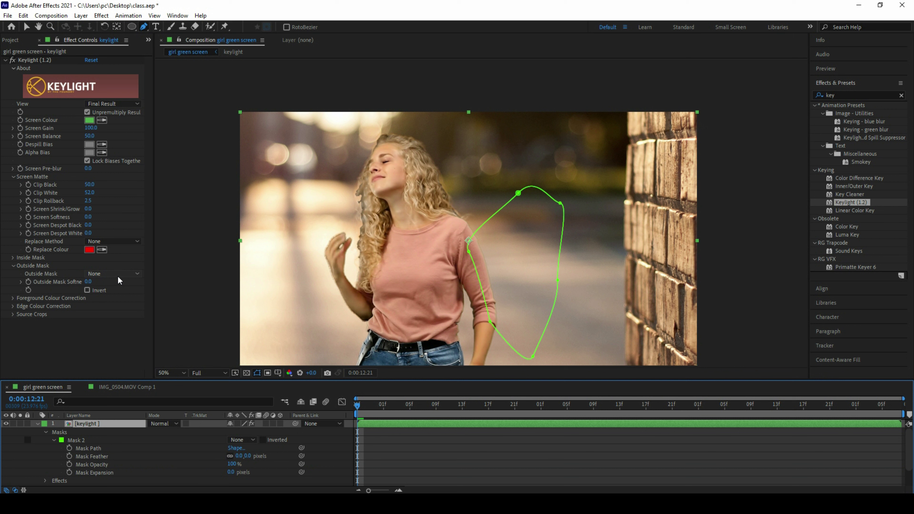
left_click(105, 274)
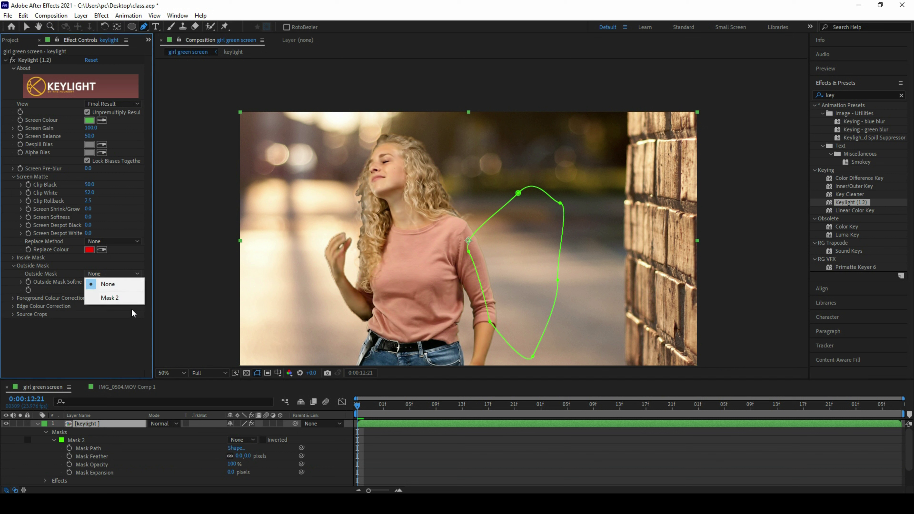
left_click(110, 298)
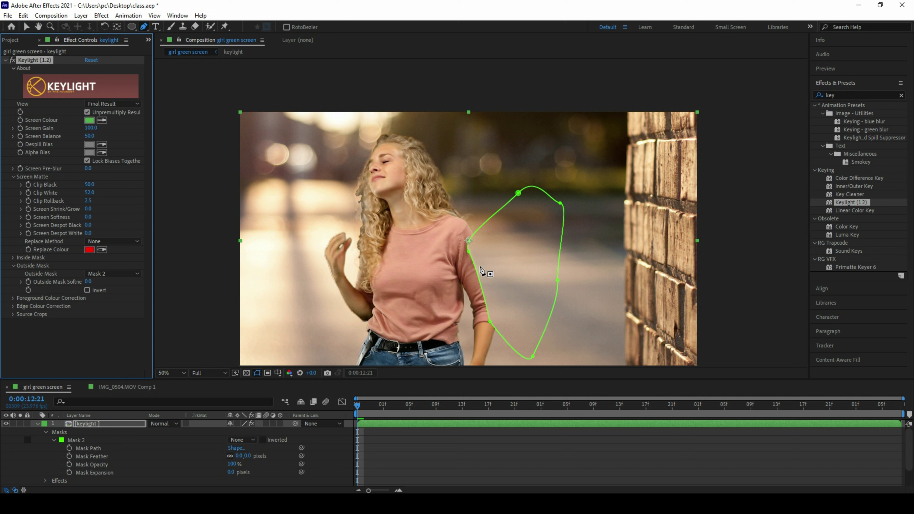
Move Mask 2's elbow point off the arm, test inverting it, then delete Mask 2.
left_click(470, 253)
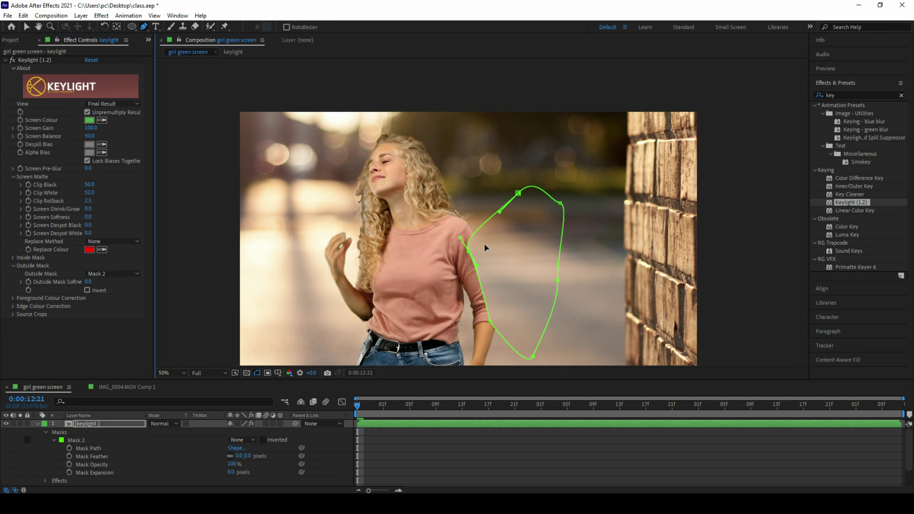
left_click(491, 322)
left_click_drag(491, 322, 511, 322)
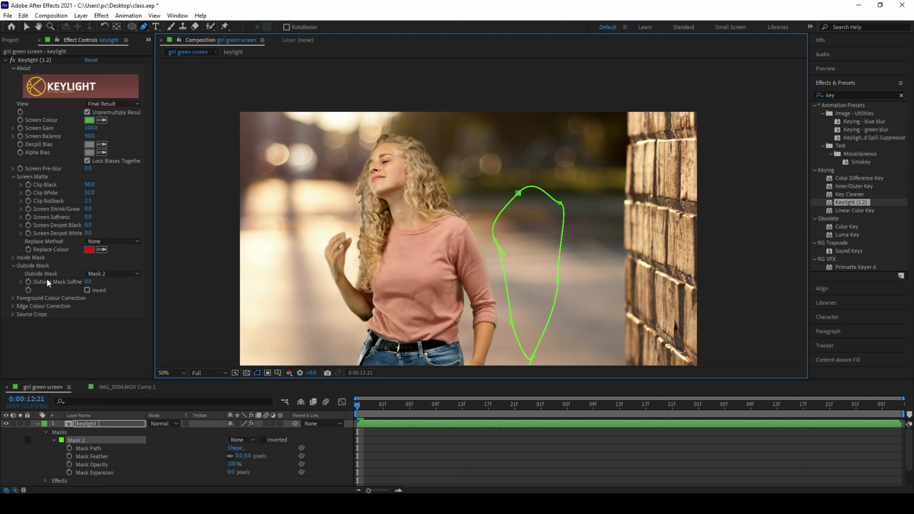
left_click(94, 290)
left_click(88, 290)
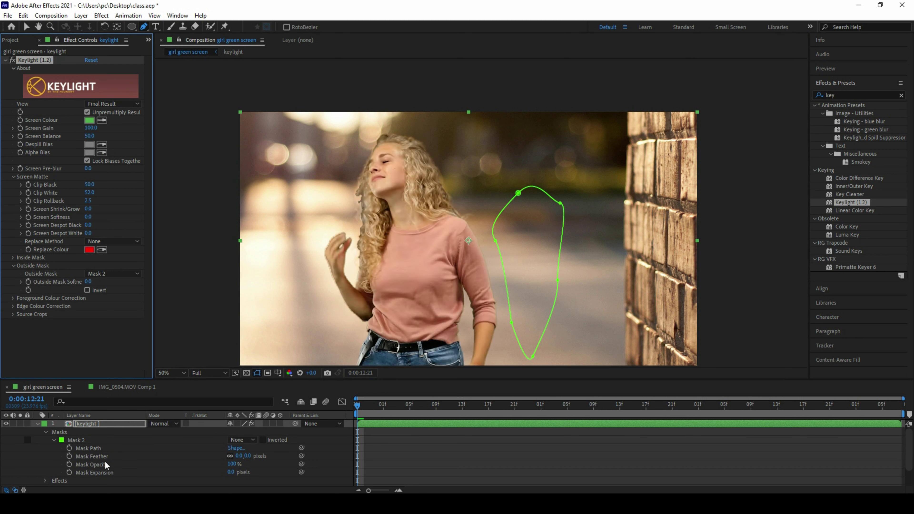
left_click(82, 439)
key("Delete")
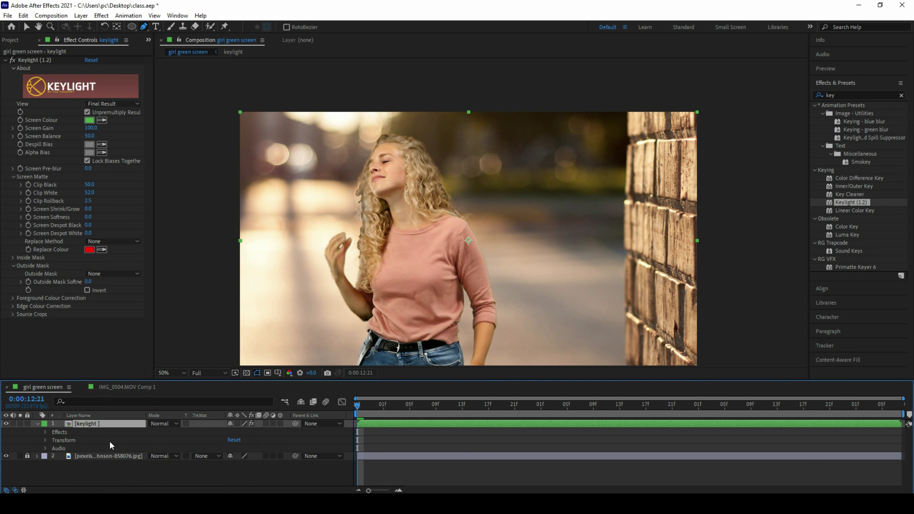
Enable Keylight's Foreground Colour Correction and check the girl's shoulder up close.
left_click(12, 299)
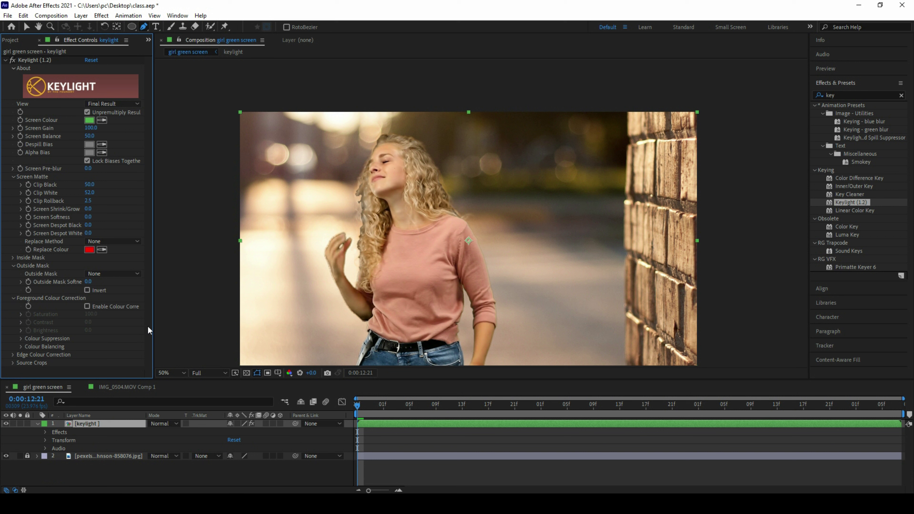
key("v")
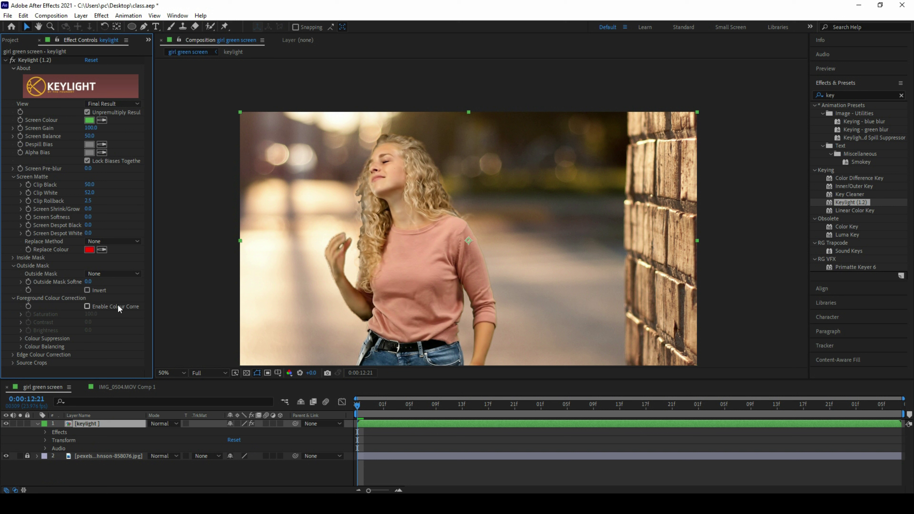
left_click(109, 307)
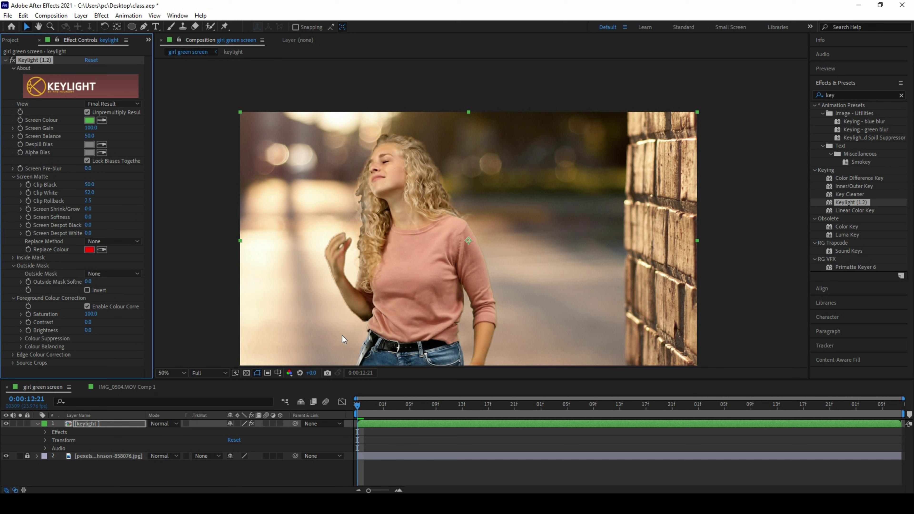
key("z")
left_click(442, 246)
left_click(455, 233, "alt")
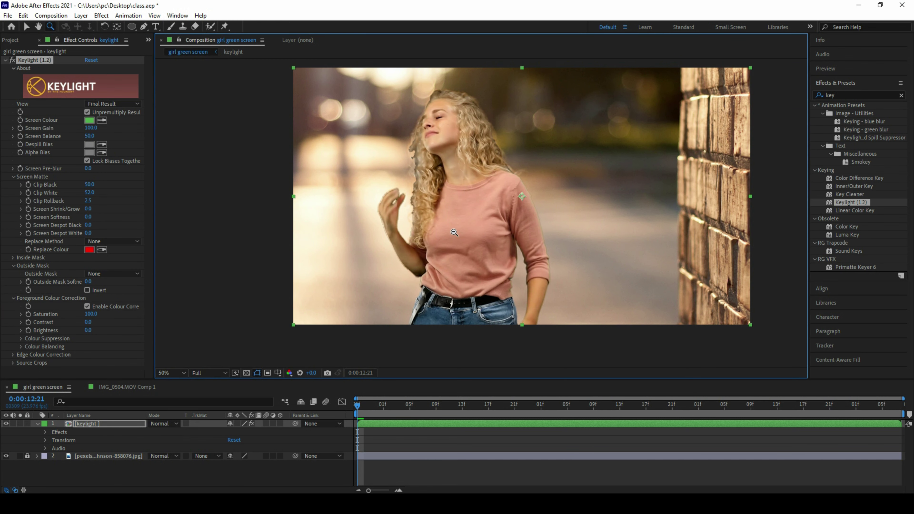
Set foreground Saturation to 75 and Contrast to 9, leaving colour balance untinted.
left_click(91, 313)
type("75")
key("Return")
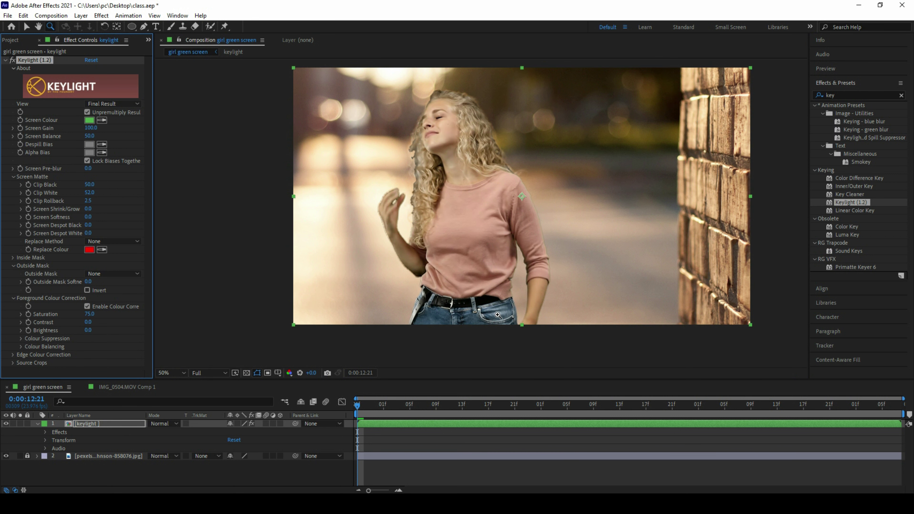
left_click_drag(88, 322, 95, 323)
left_click(47, 347)
mouse_move(77, 355)
left_mouse_down()
mouse_move(67, 350)
mouse_move(80, 352)
left_mouse_up()
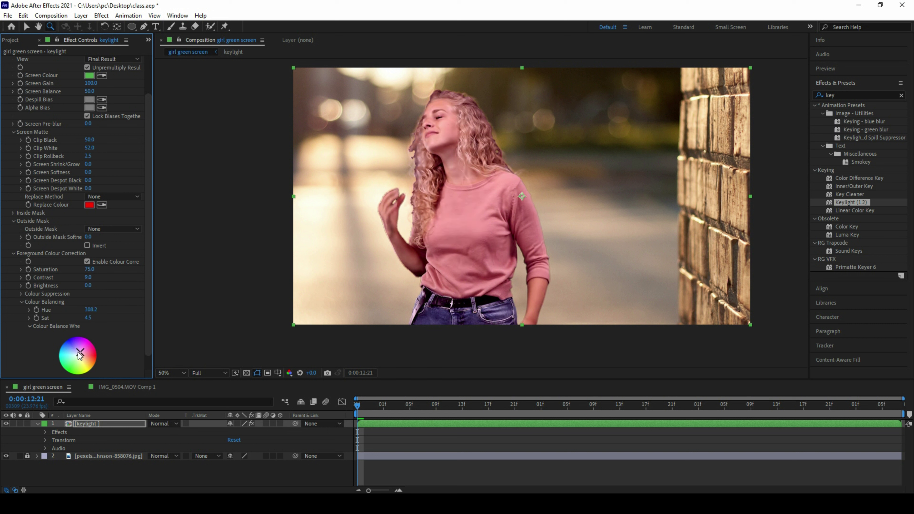
left_click(77, 356)
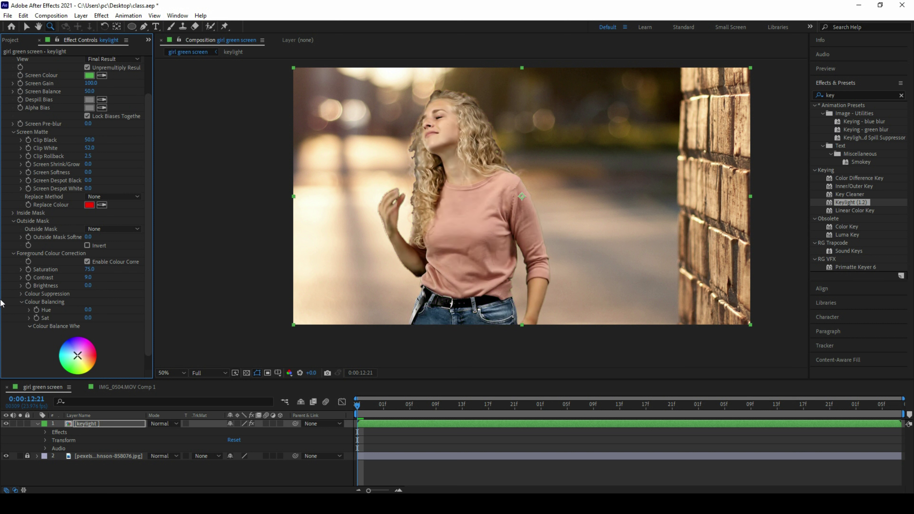
left_click(13, 254)
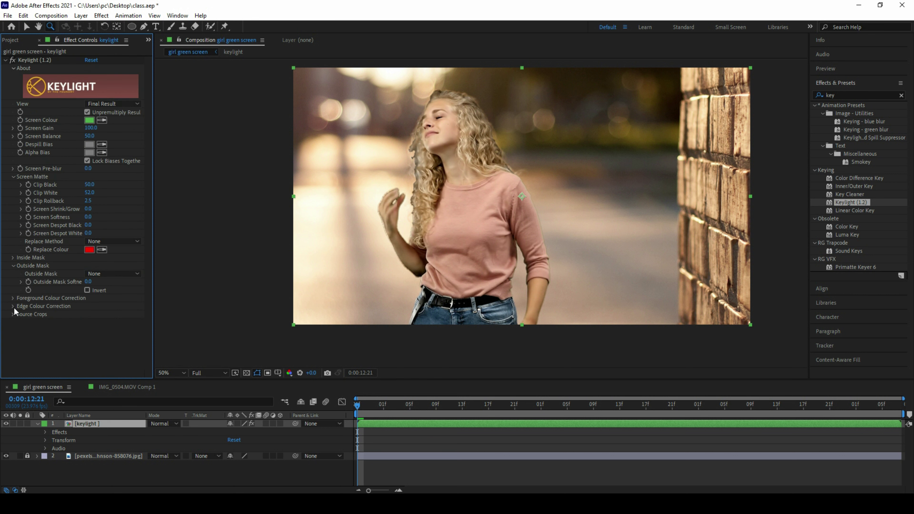
Enable Edge Colour Correction and raise Edge Hardness to 75.
left_click(13, 306)
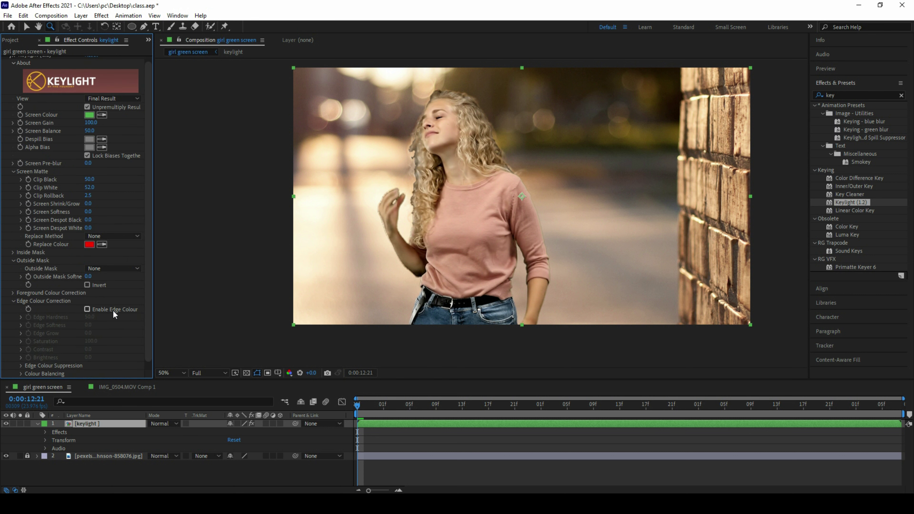
left_click(113, 310)
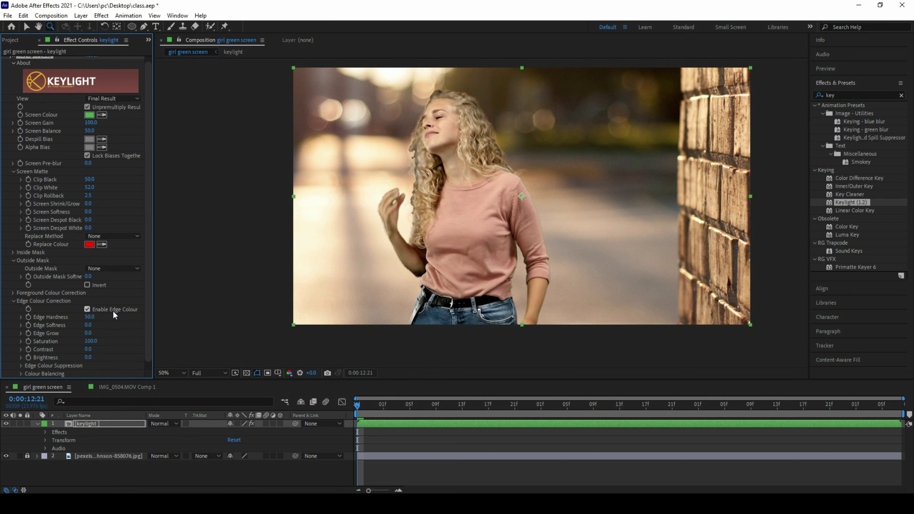
scroll(542, 206, "up", 4)
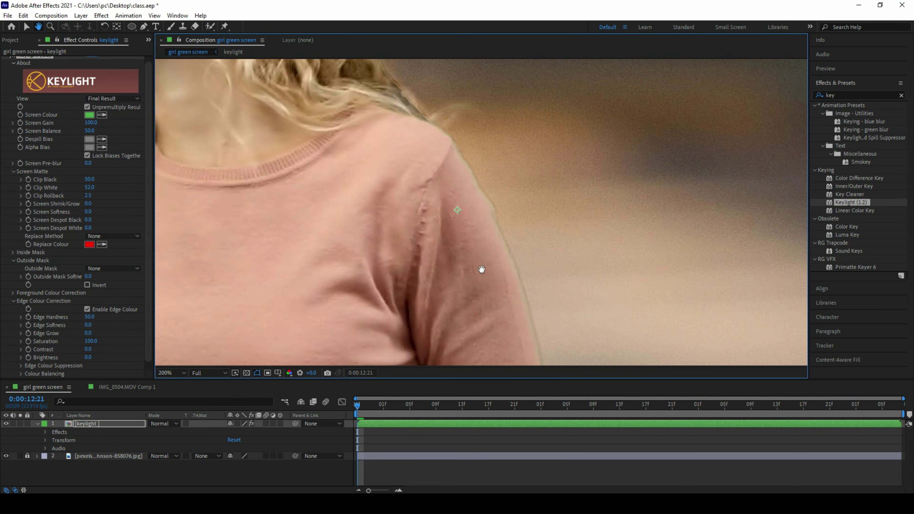
left_click_drag(482, 269, 494, 292)
key("z")
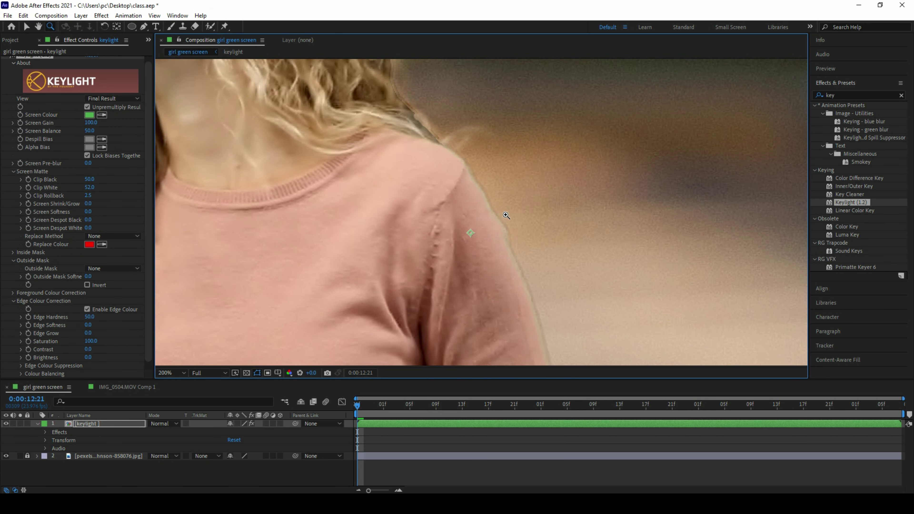
left_click(94, 320)
left_click_drag(94, 321, 106, 323)
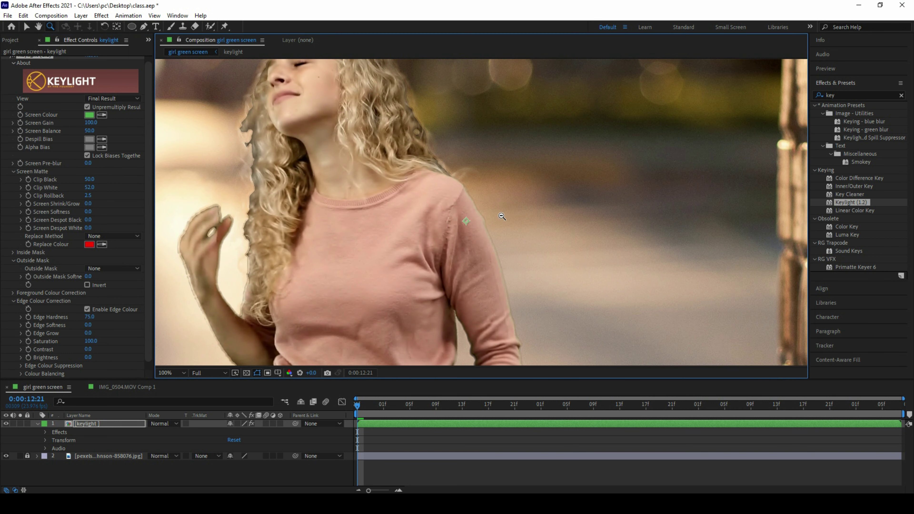
left_click(499, 220, "alt")
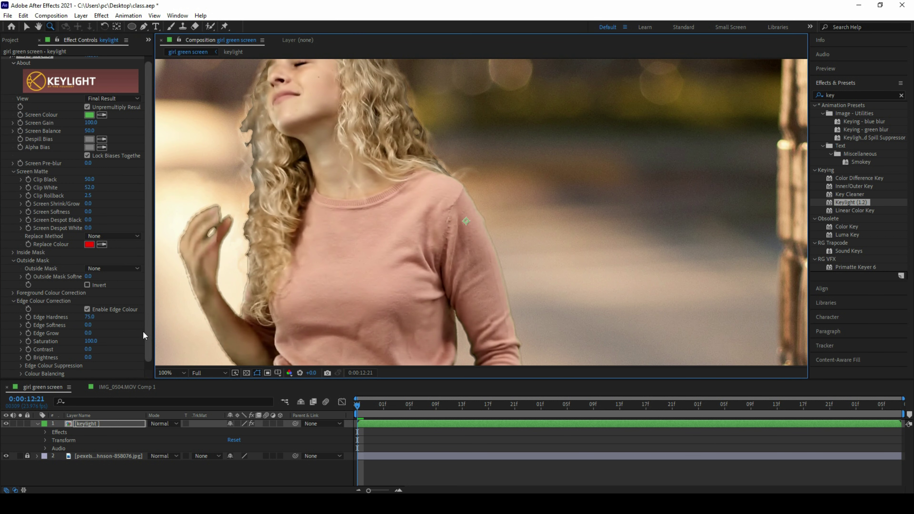
Tint the girl's edges green-blue with the Colour Balance Wheel at Hue 188.3, Sat 10.4.
left_click(105, 361)
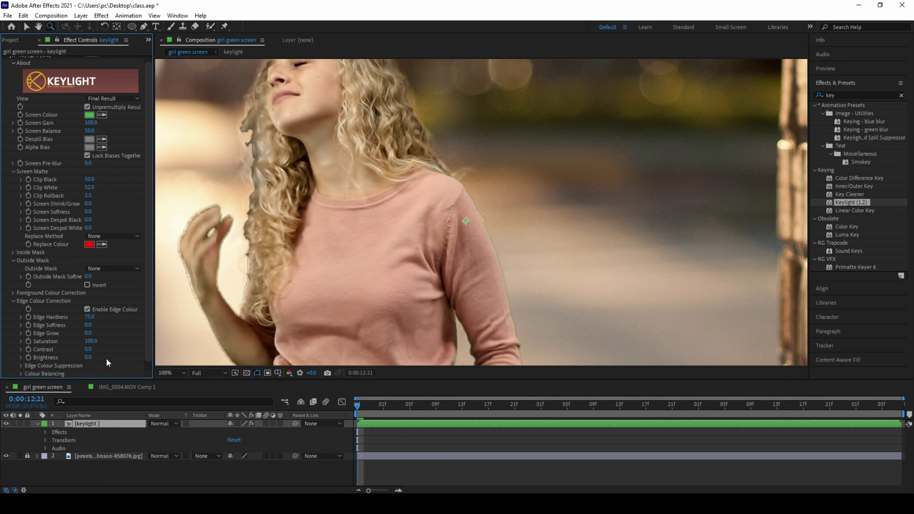
left_click(21, 373)
scroll(125, 355, "down", 2)
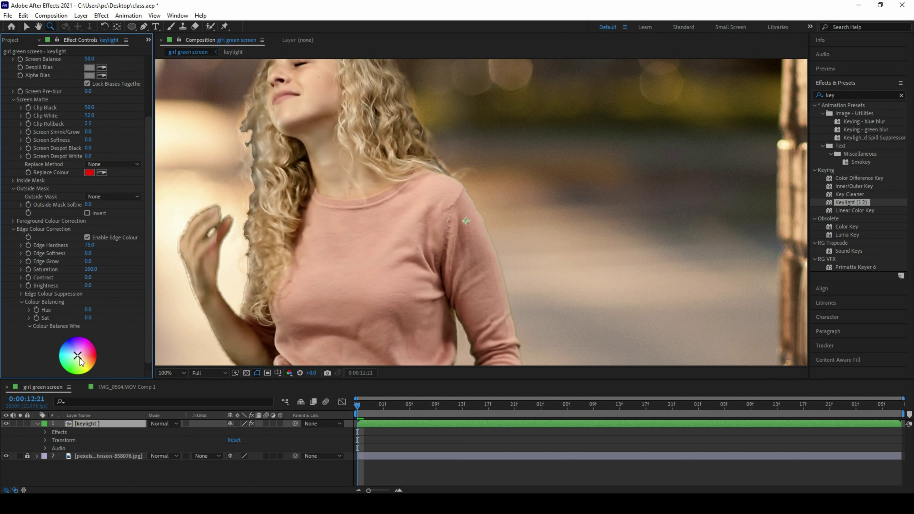
left_click_drag(79, 358, 85, 367)
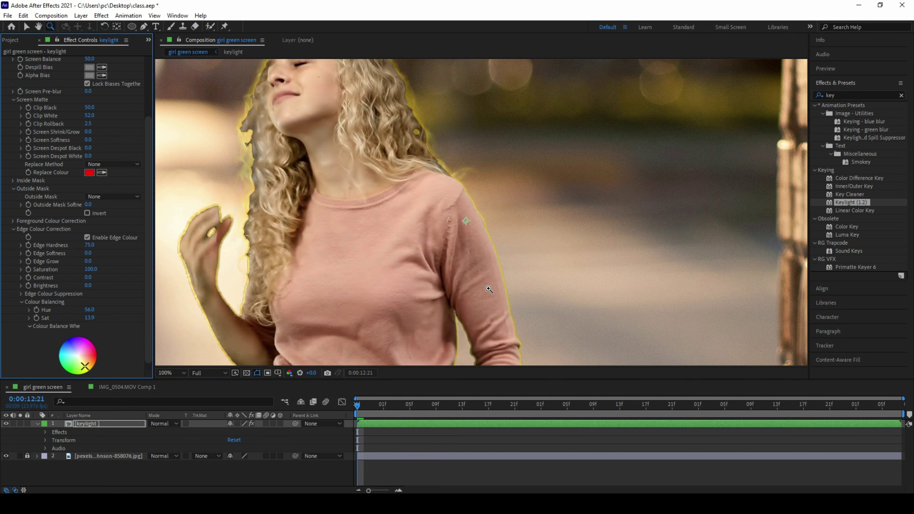
left_click(489, 289)
left_click(495, 270)
left_click(492, 285)
left_click(492, 286, "alt")
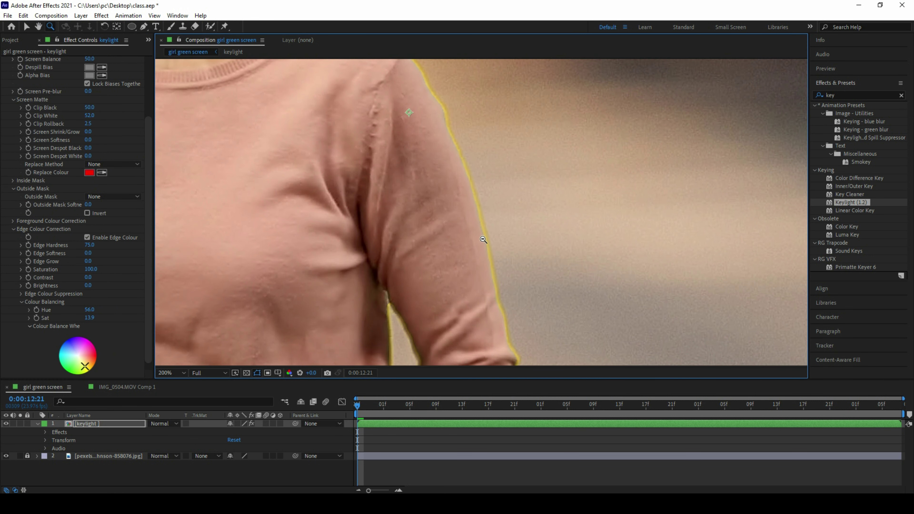
left_click_drag(88, 371, 77, 359)
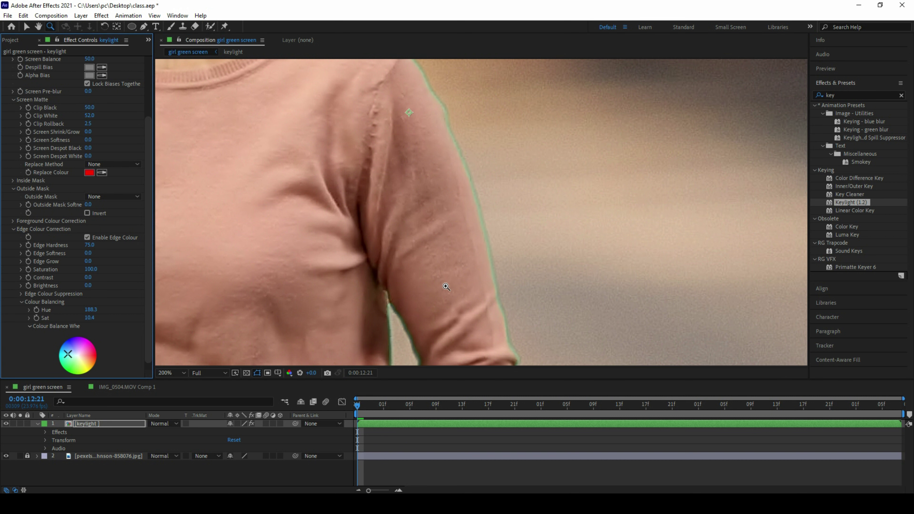
left_click(488, 231)
left_click(488, 231, "alt")
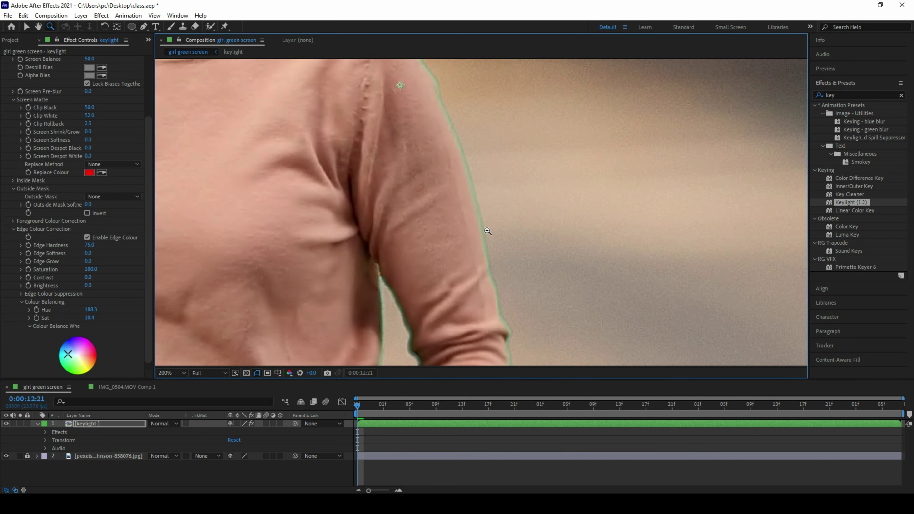
left_click(488, 232, "alt")
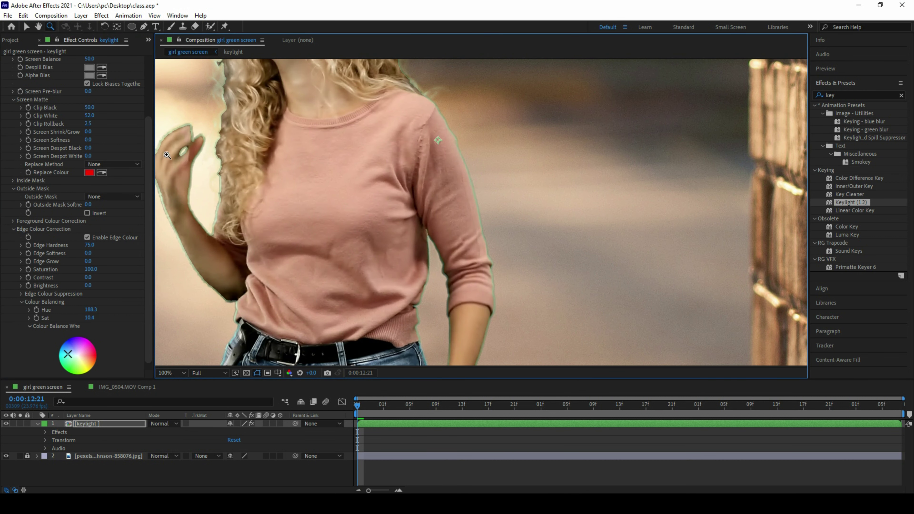
scroll(143, 140, "up", 5)
left_click(117, 105)
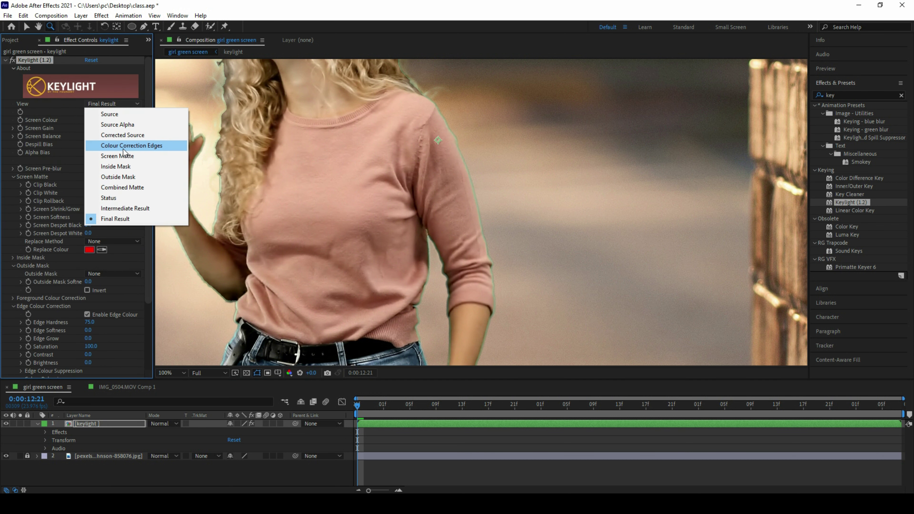
left_click(126, 146)
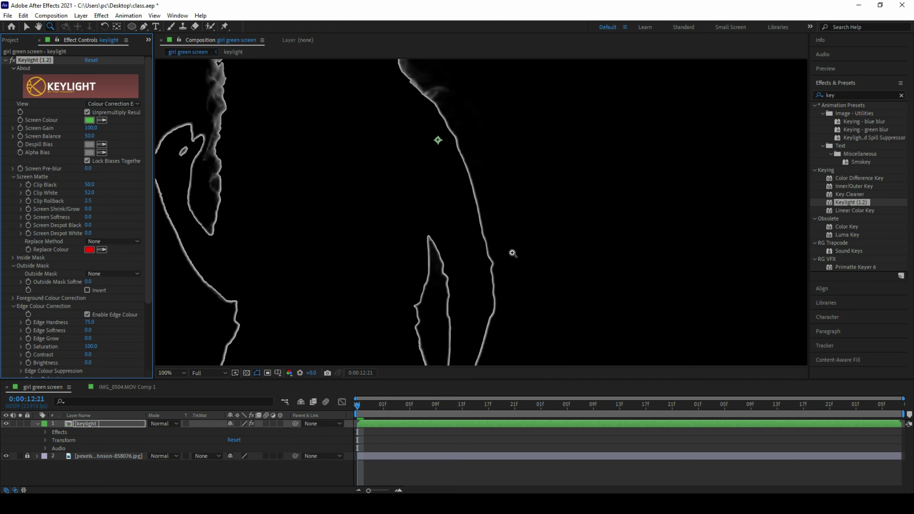
left_click(488, 240, "alt")
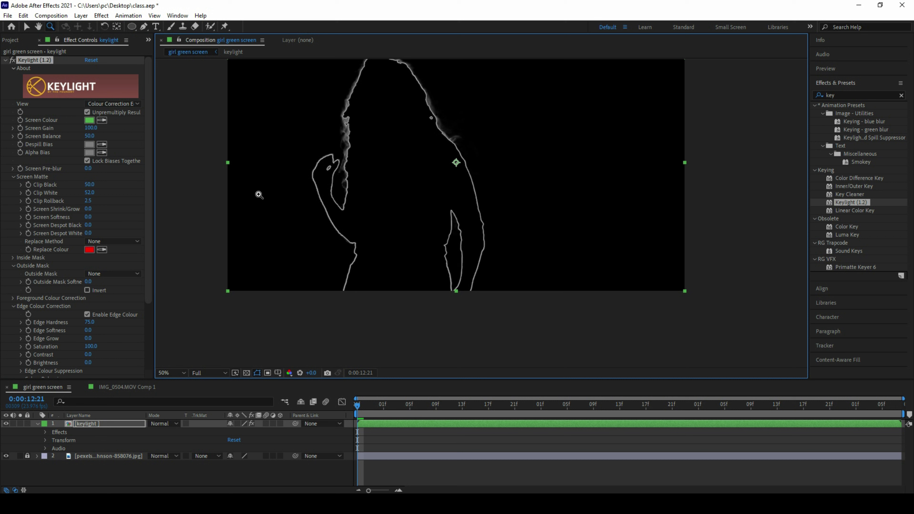
left_click(112, 104)
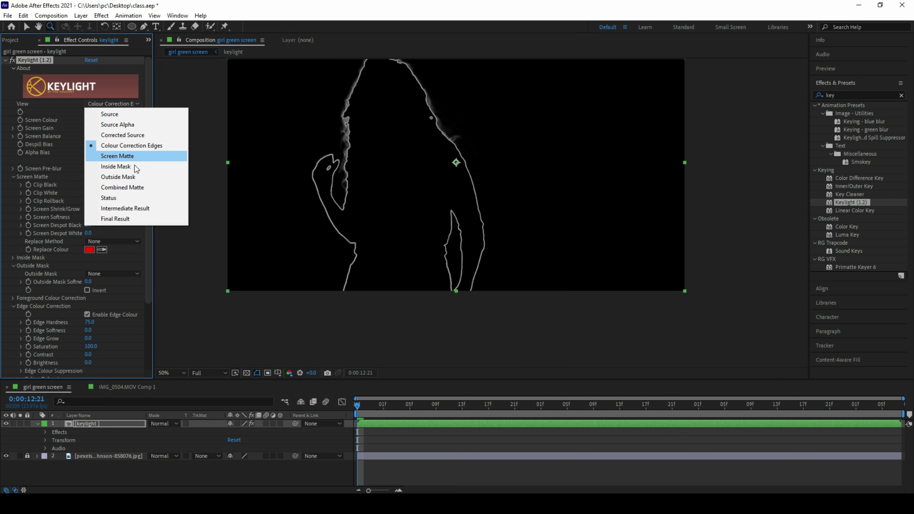
left_click(120, 220)
scroll(122, 302, "down", 3)
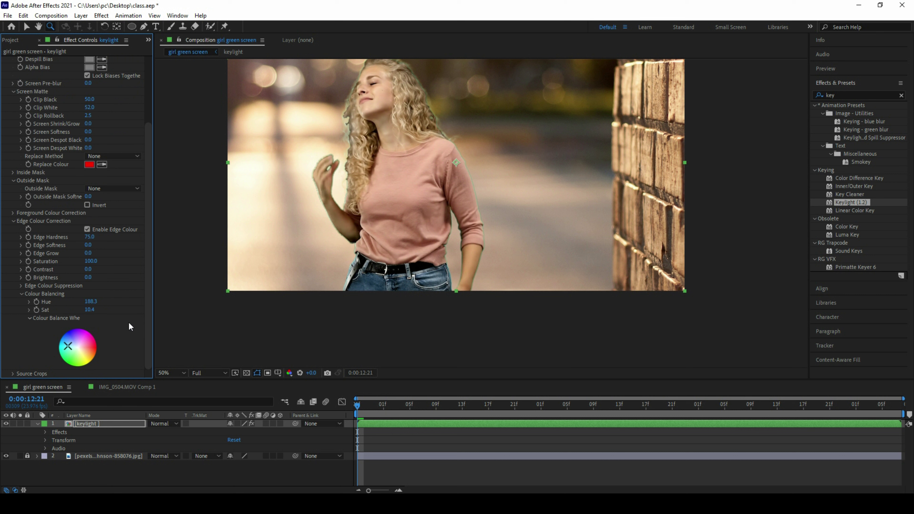
Turn off edge colour correction and crop the source in from the left to 32 and bottom slightly.
left_click(102, 231)
left_click(13, 221)
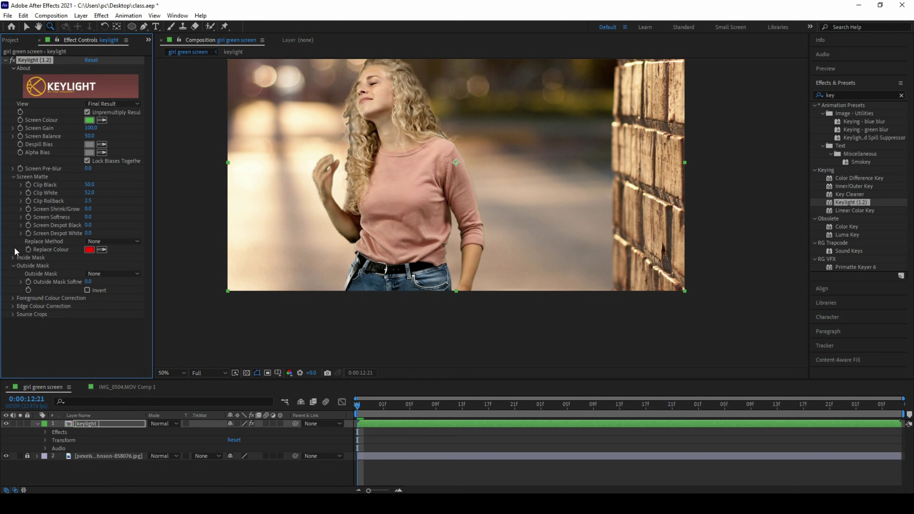
left_click(13, 315)
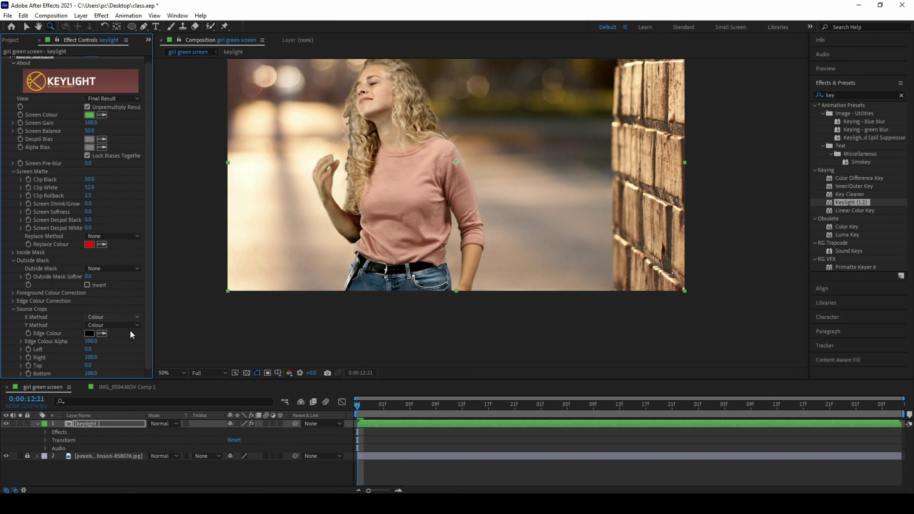
left_click_drag(87, 351, 104, 357)
left_click_drag(89, 349, 95, 351)
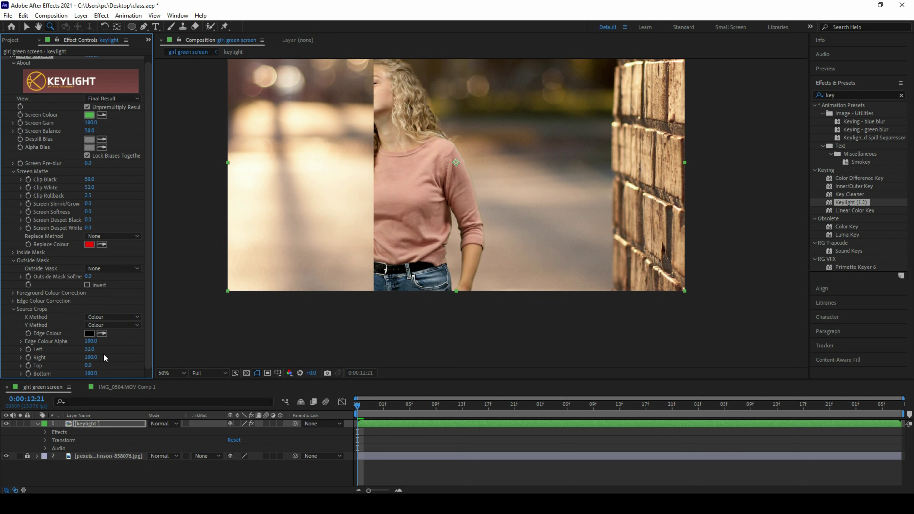
left_click_drag(87, 376, 96, 376)
Try X Method Repeat, Reflect and Wrap, then set it back to Colour.
left_click(100, 319)
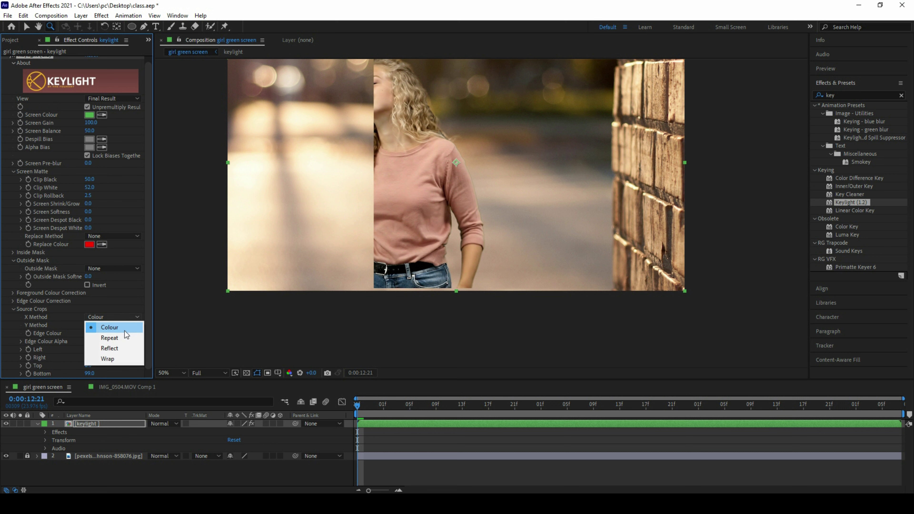
left_click(113, 337)
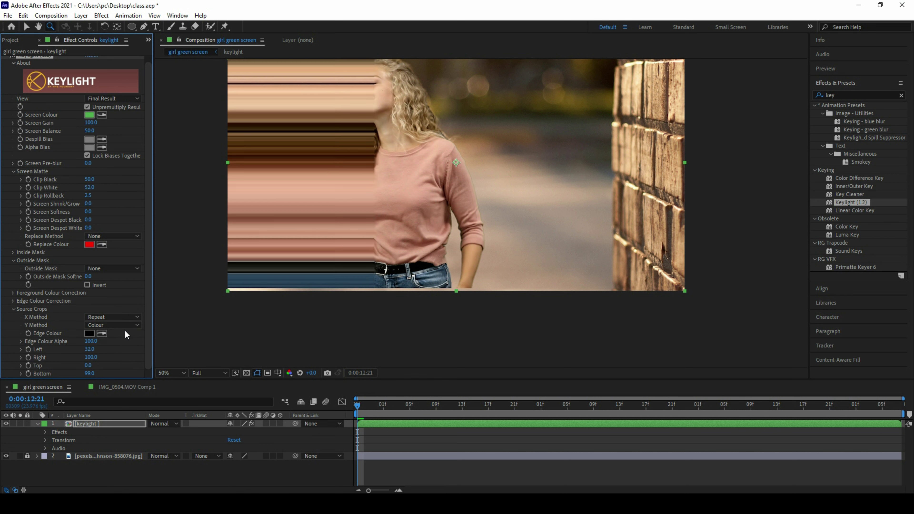
left_click(98, 318)
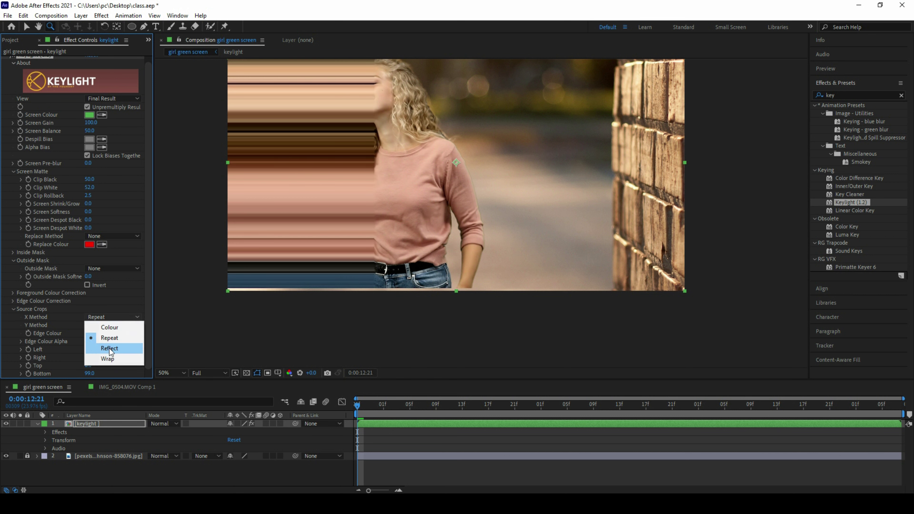
left_click(110, 349)
left_click(103, 319)
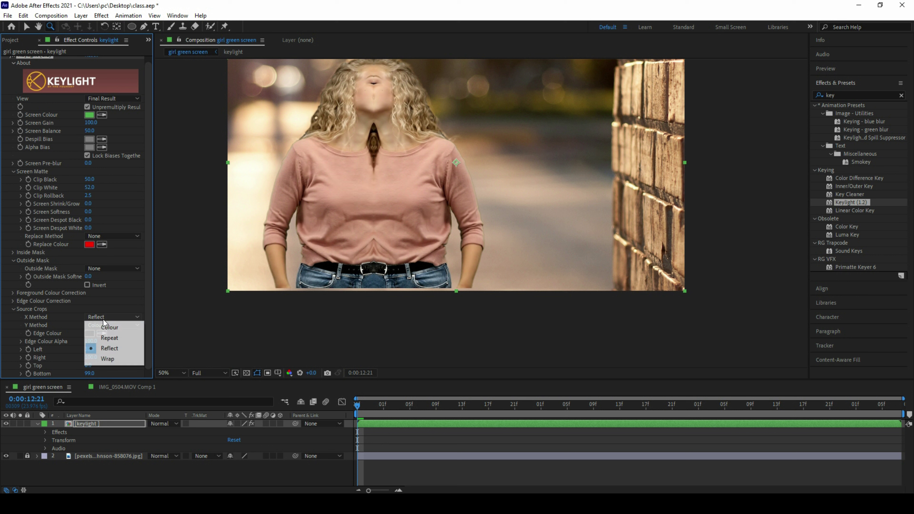
left_click(108, 361)
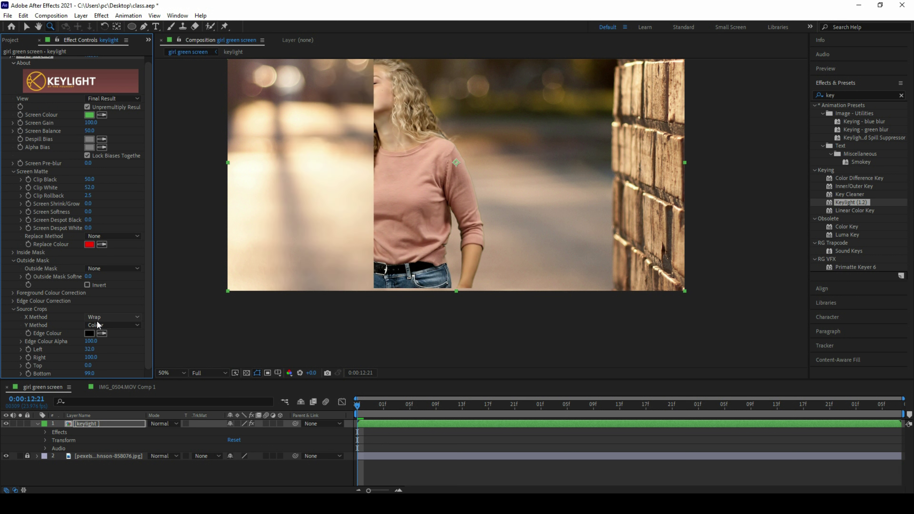
left_click(112, 317)
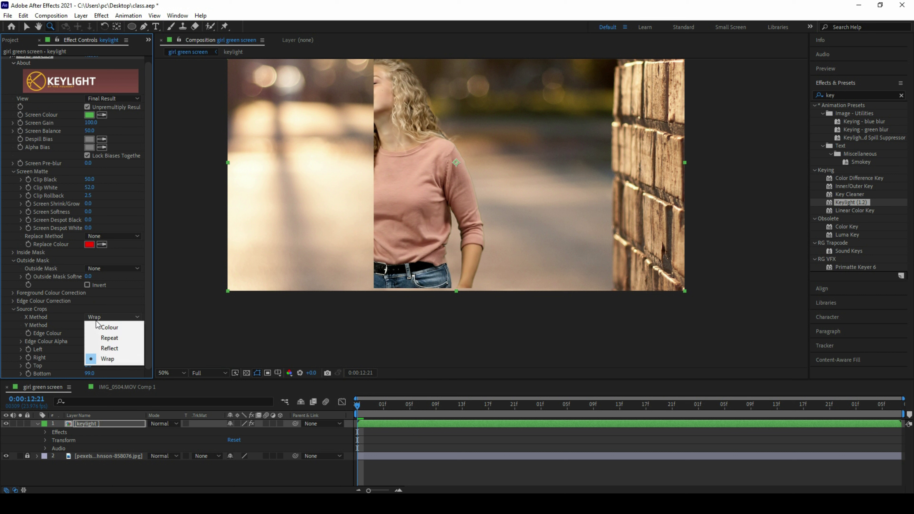
left_click(96, 326)
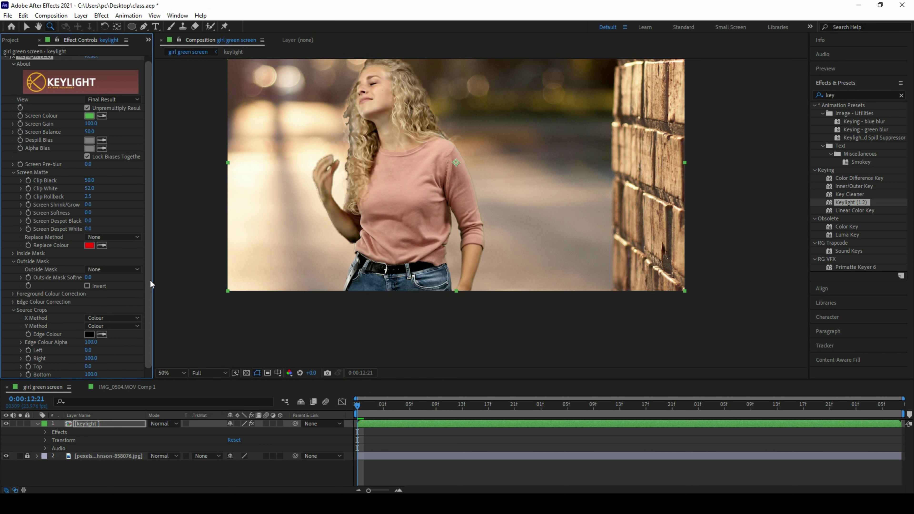
left_click_drag(150, 279, 149, 130)
left_click(116, 101)
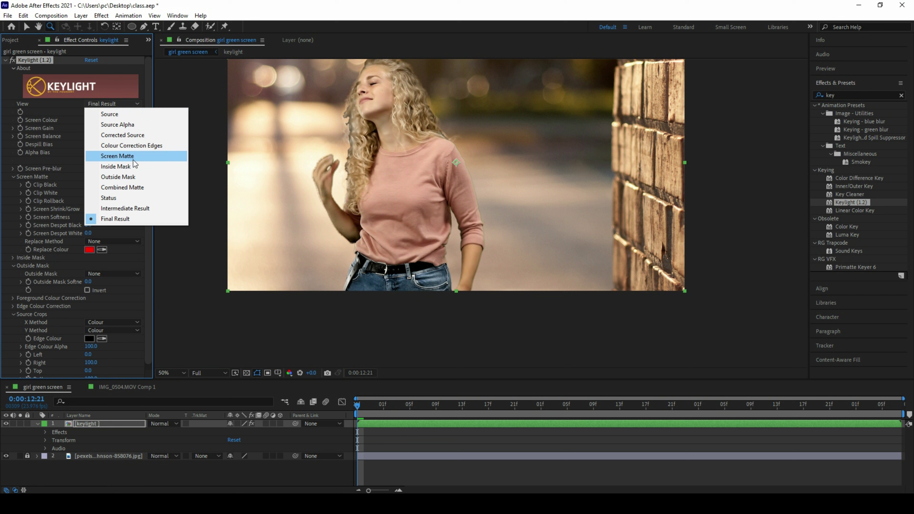
left_click(125, 114)
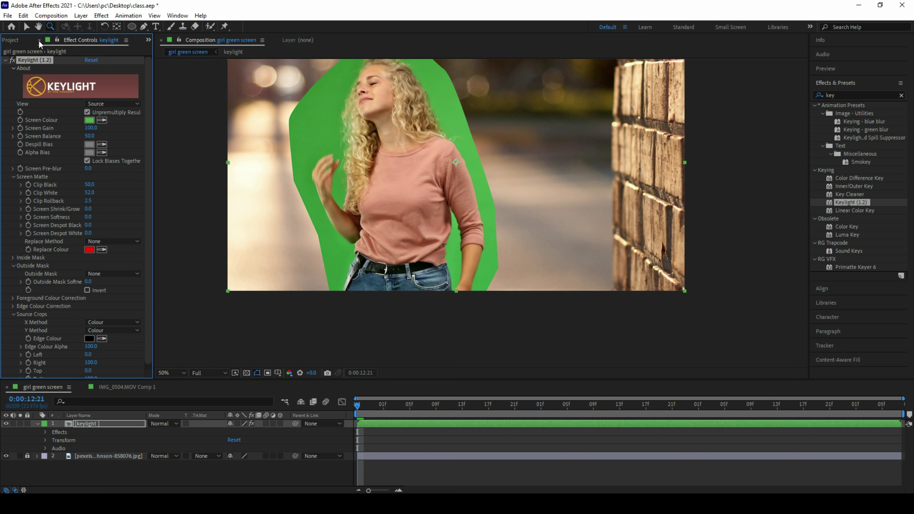
left_click(30, 27)
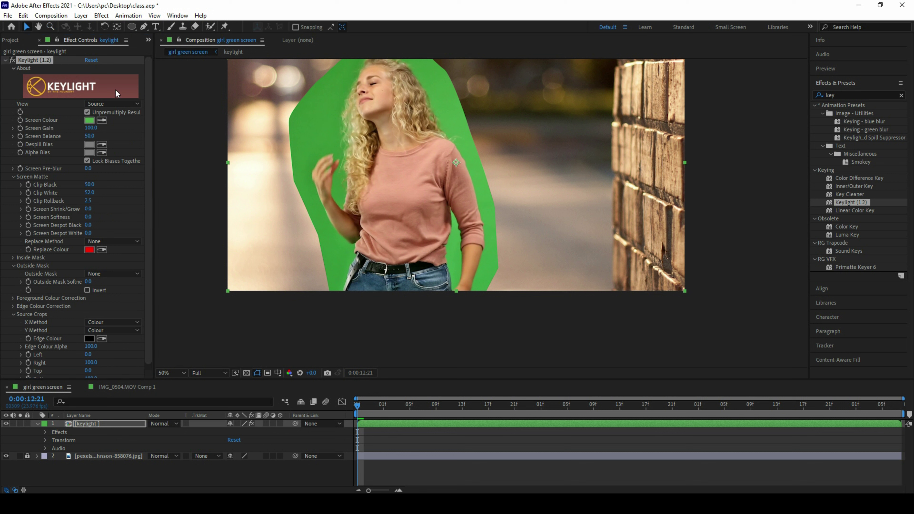
left_click(108, 105)
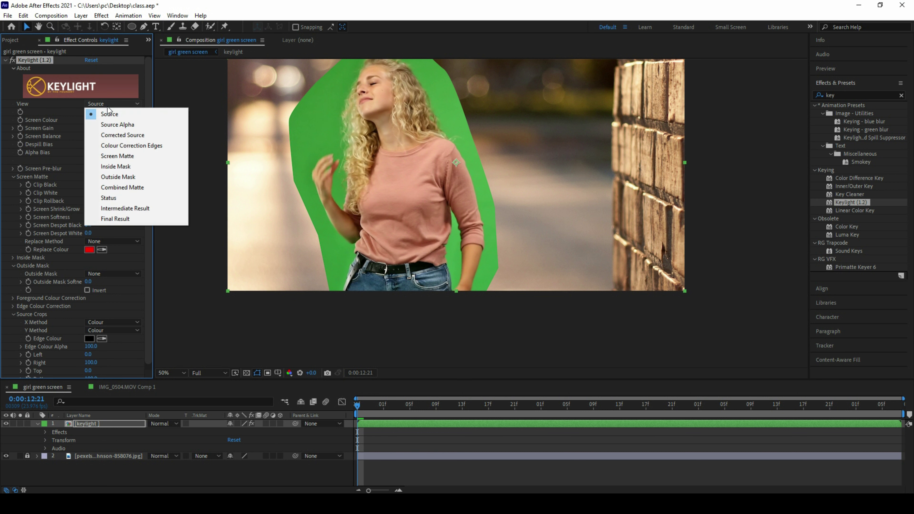
left_click(143, 124)
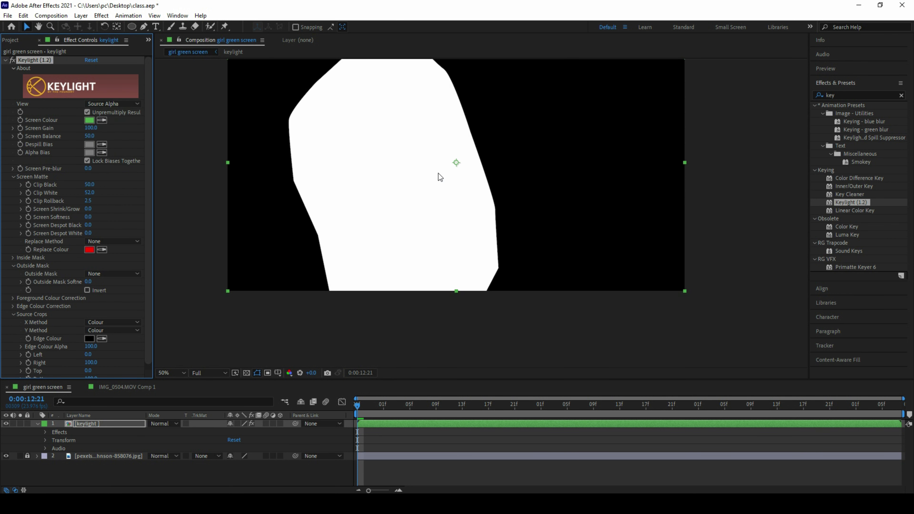
left_click(112, 104)
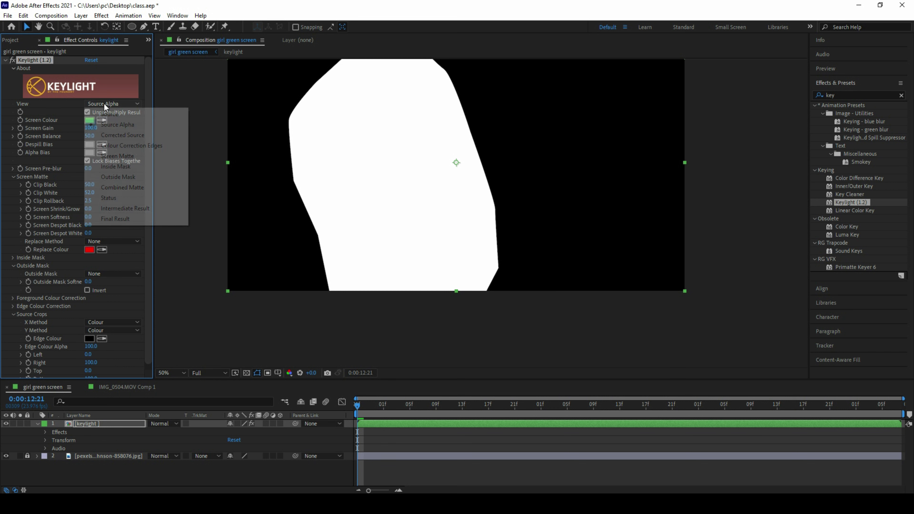
left_click(119, 136)
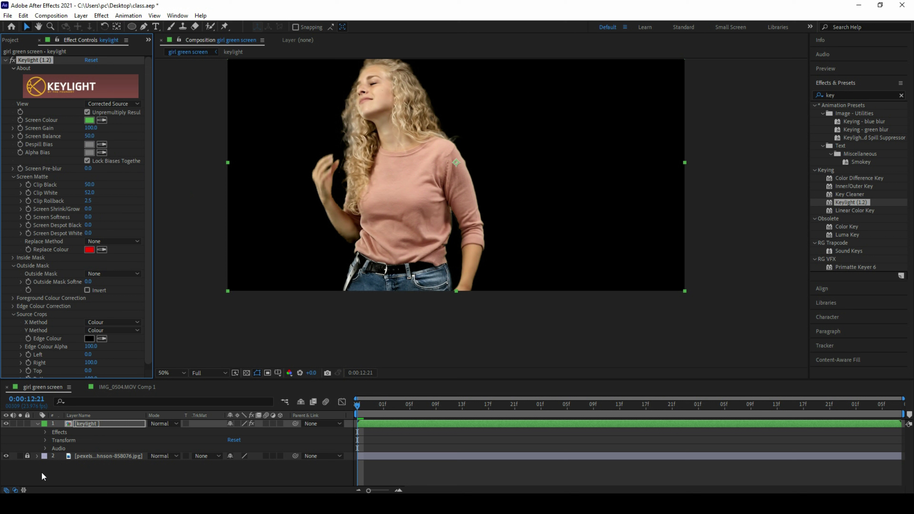
left_click(113, 104)
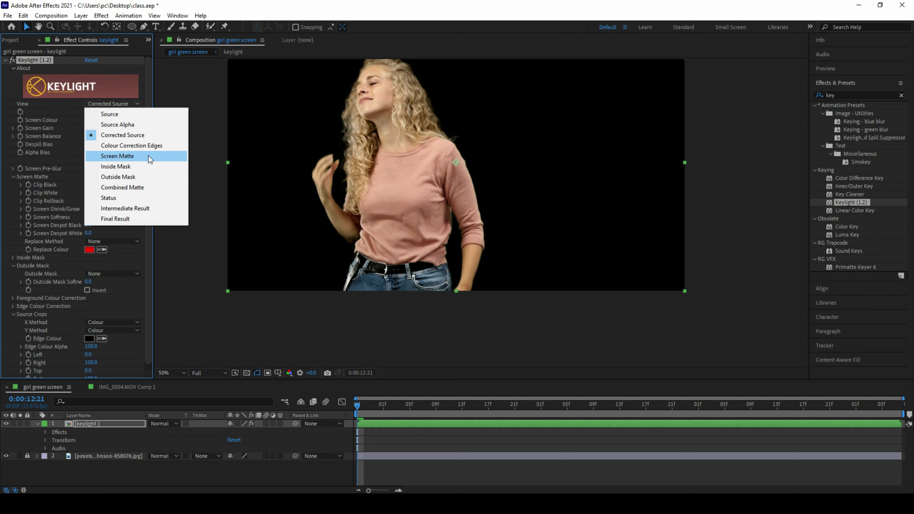
left_click(126, 218)
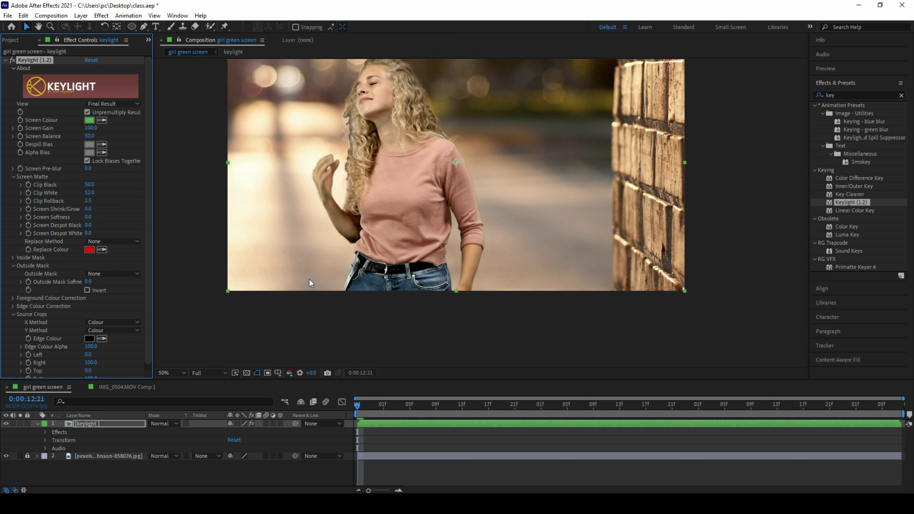
Cycle Keylight's View through Corrected Source, Colour Correction Edges and Screen Matte, ending on Inside Mask.
left_click(131, 104)
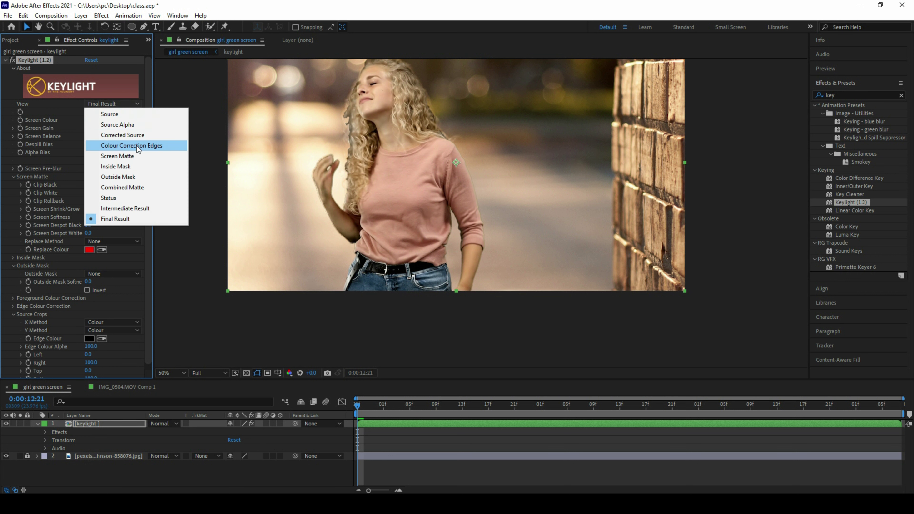
left_click(118, 137)
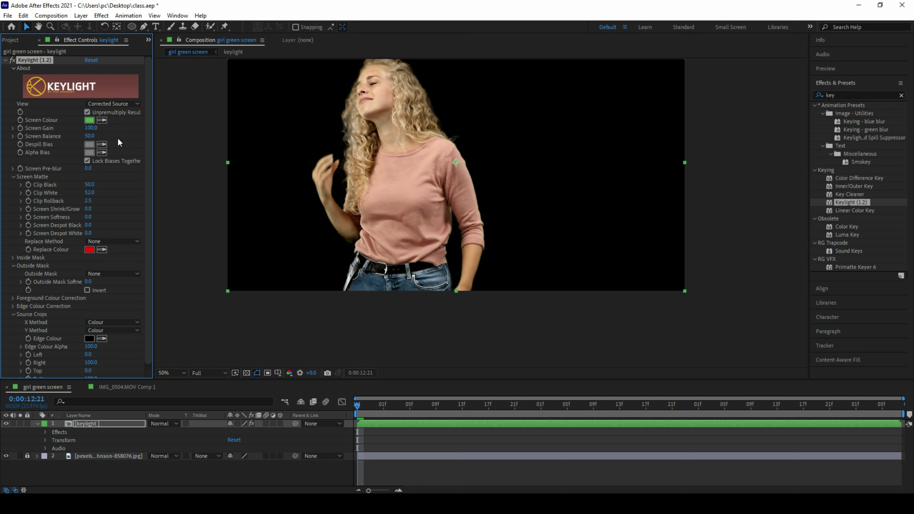
left_click(112, 104)
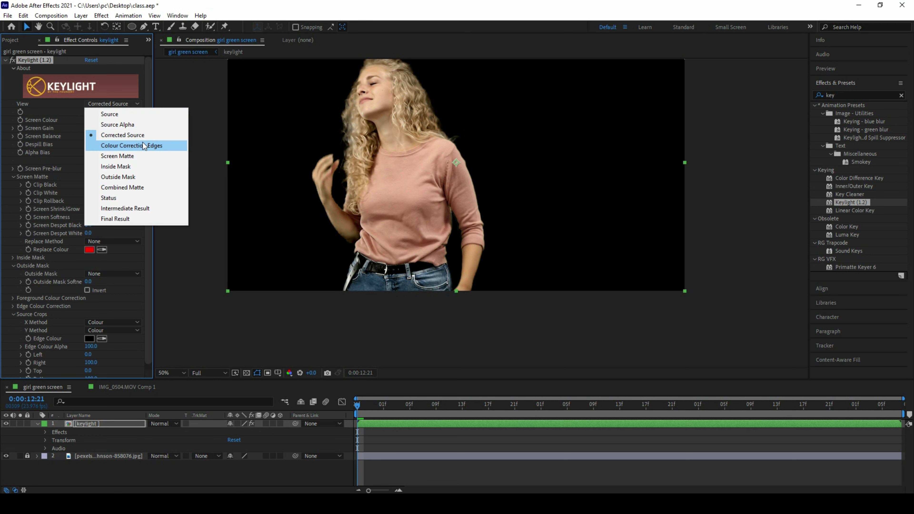
left_click(150, 145)
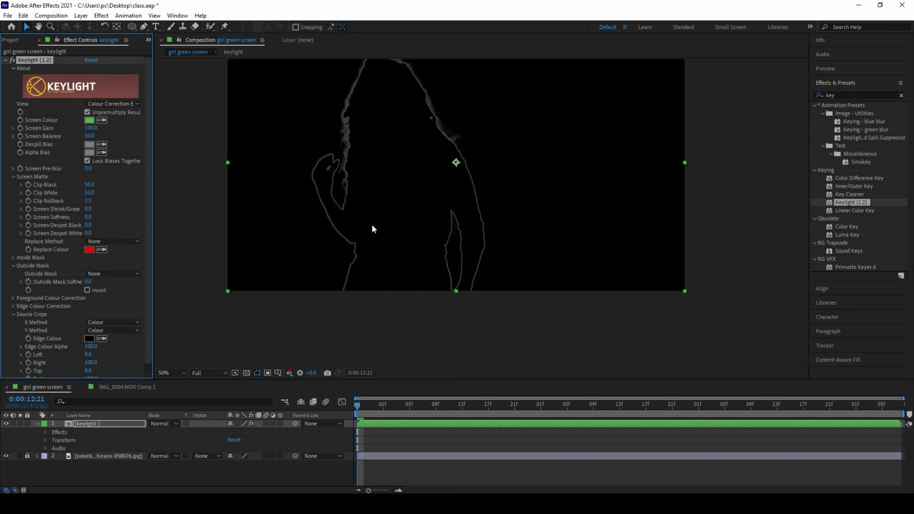
left_click(119, 103)
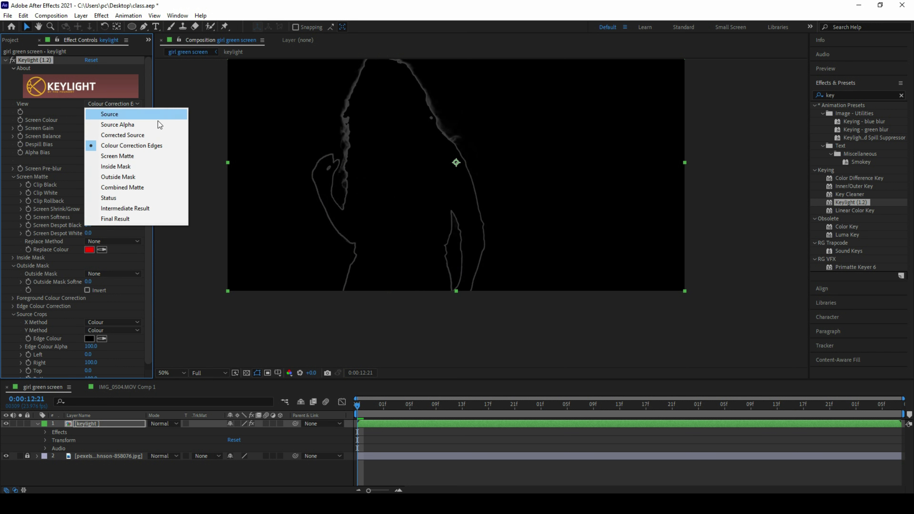
left_click(121, 161)
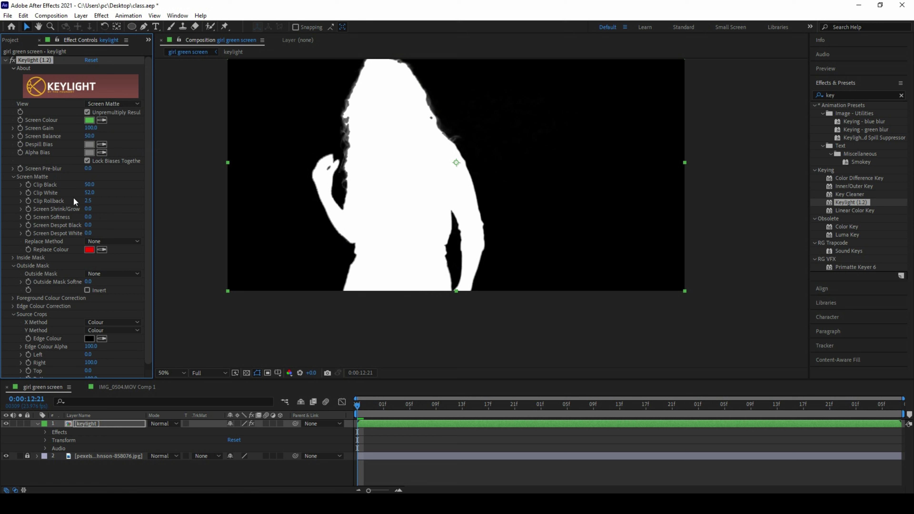
left_click(121, 104)
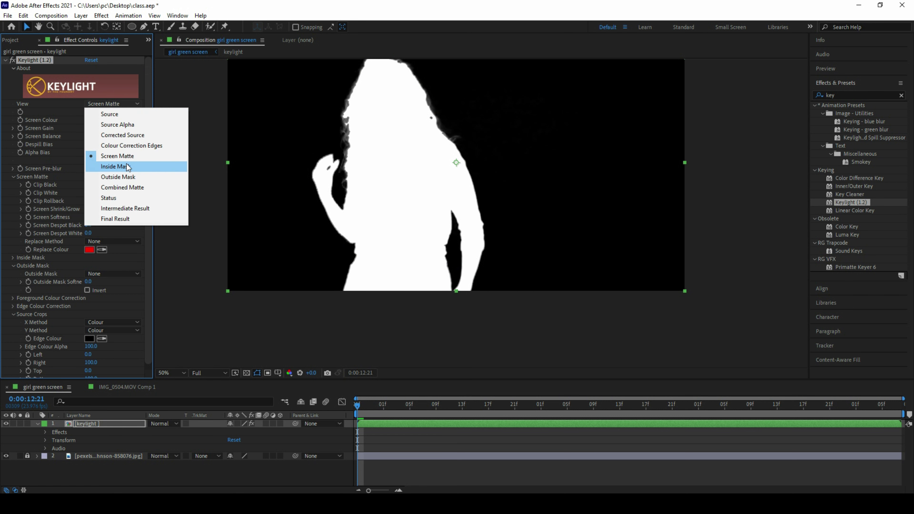
left_click(128, 167)
Collapse the Outside Mask settings, recentre the frame, and switch Keylight's View to Outside Mask.
scroll(137, 217, "down", 1)
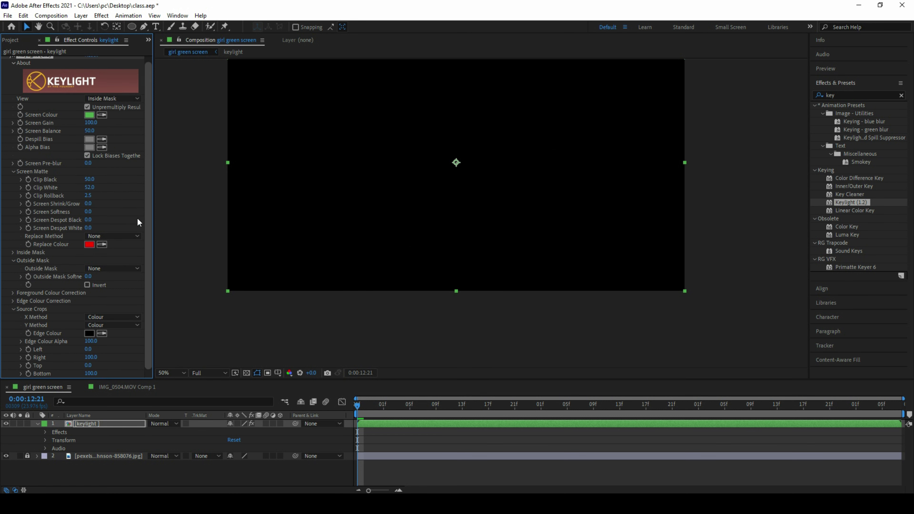
left_click(14, 261)
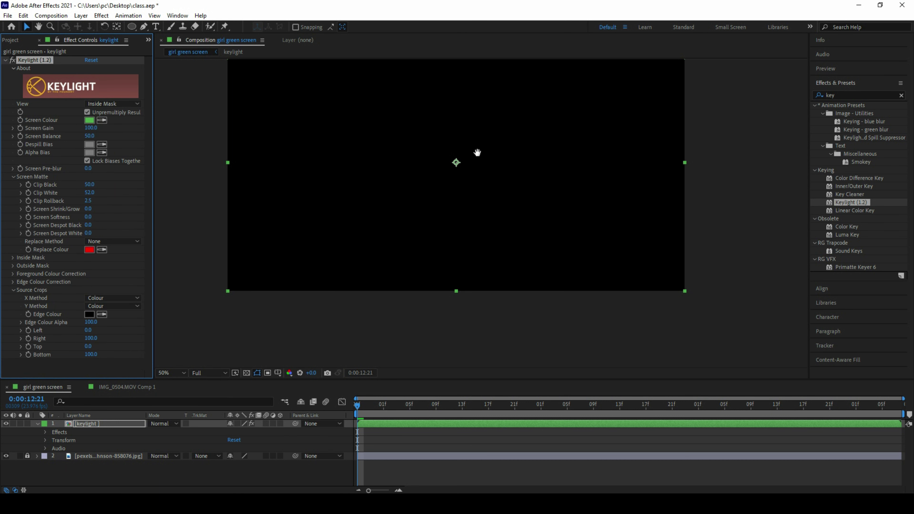
left_click_drag(475, 149, 475, 202)
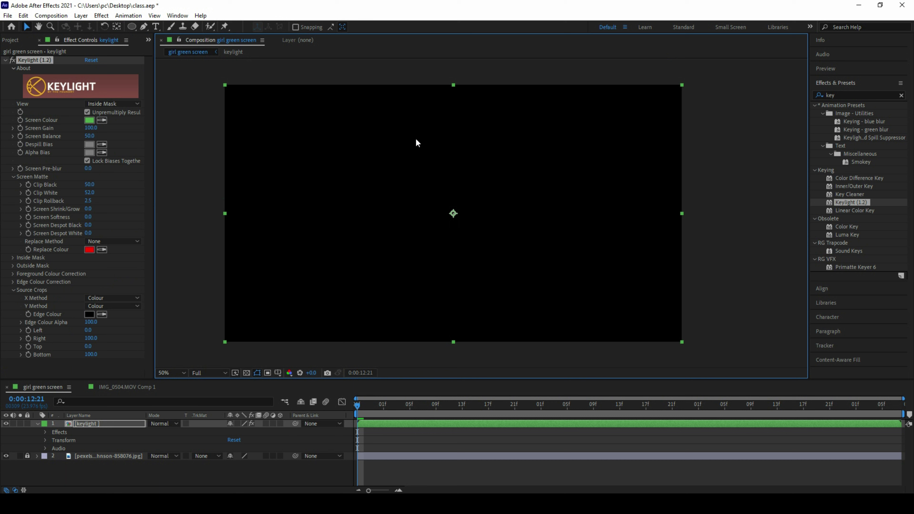
left_click(130, 104)
left_click(111, 177)
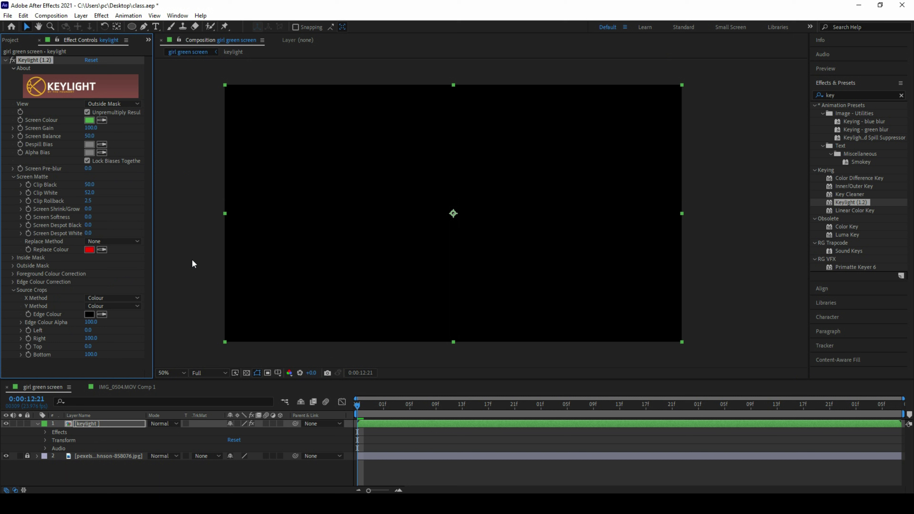
Preview the Combined Matte view, then set Keylight's View to Status.
left_click(116, 104)
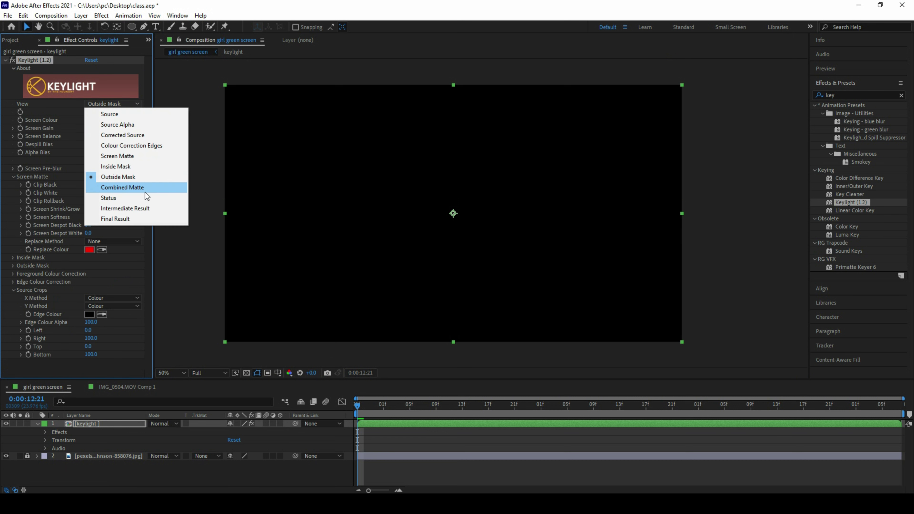
left_click(125, 190)
left_click(127, 105)
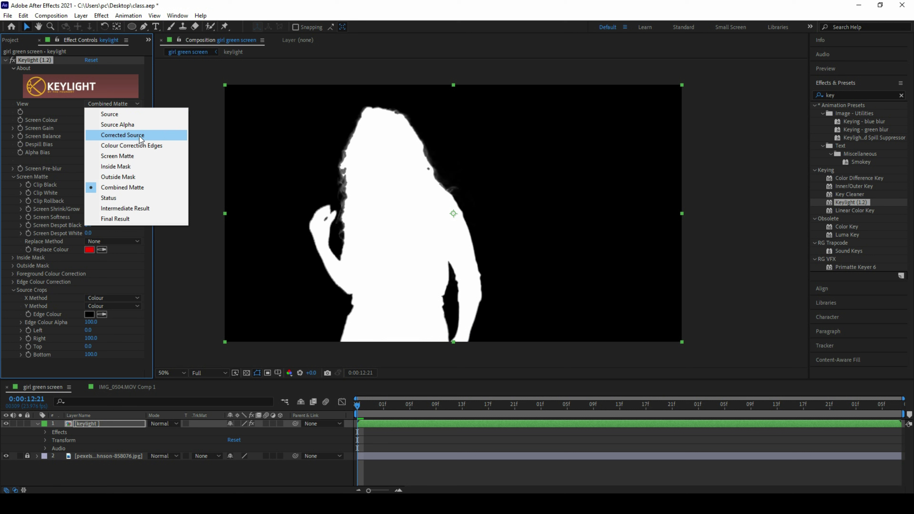
left_click(108, 202)
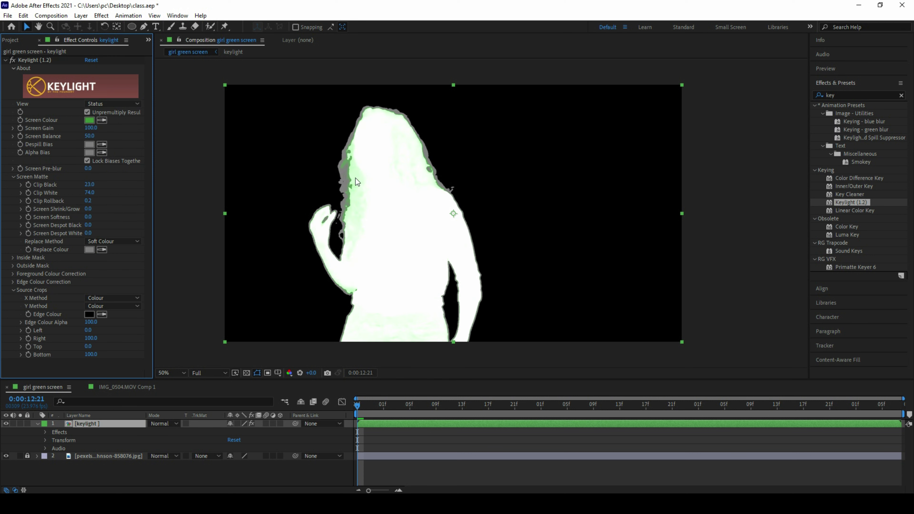
left_click(126, 104)
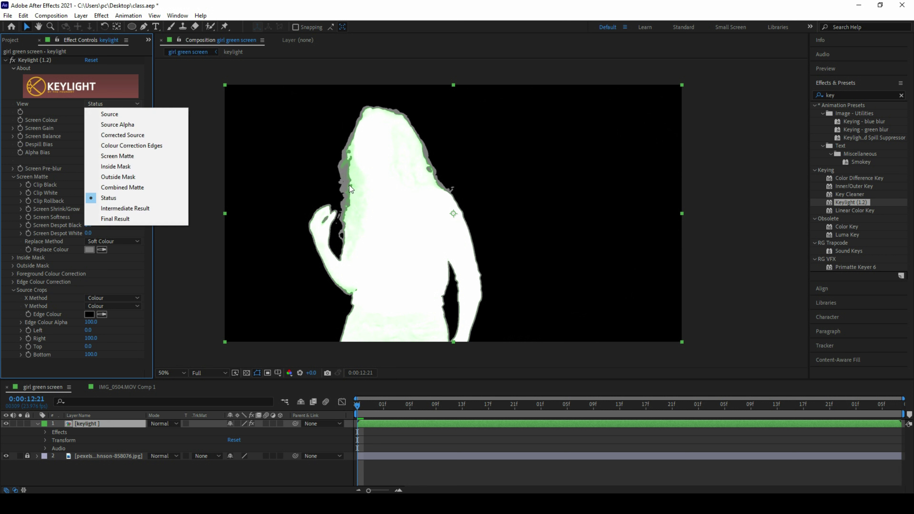
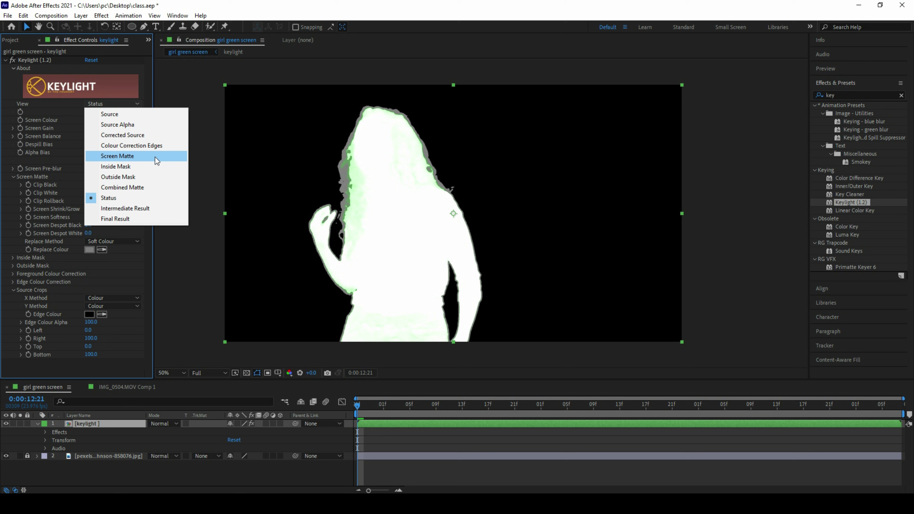
Inspect the face edges zoomed in on Keylight's Intermediate Result, then return to Final Result.
left_click(136, 210)
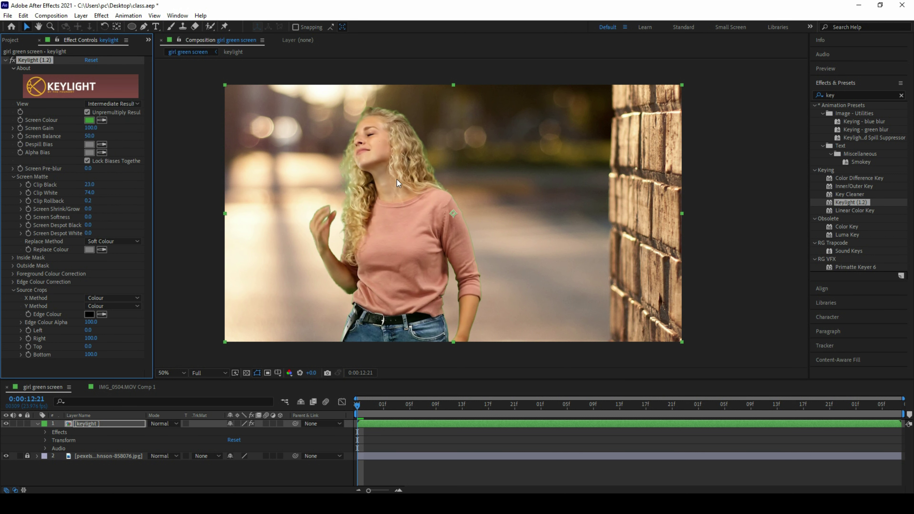
key("z")
left_click(407, 197)
left_click(406, 168)
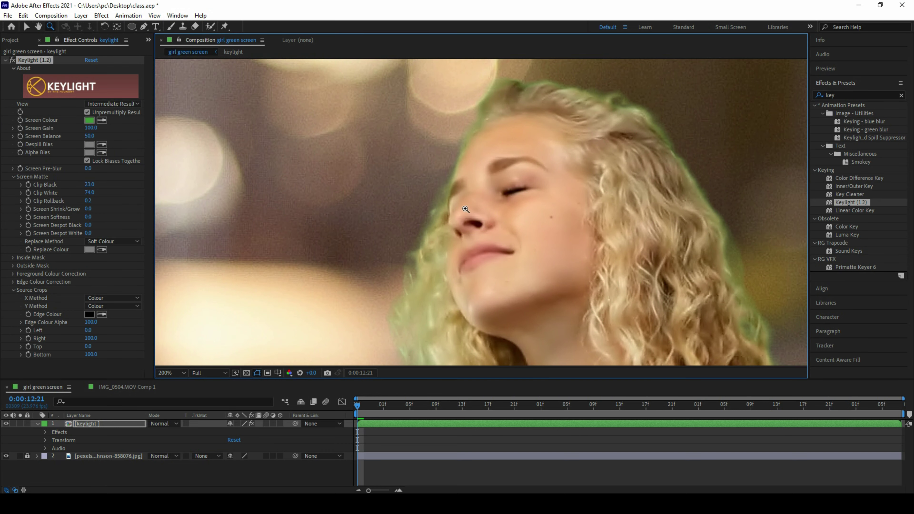
scroll(477, 226, "down", 4)
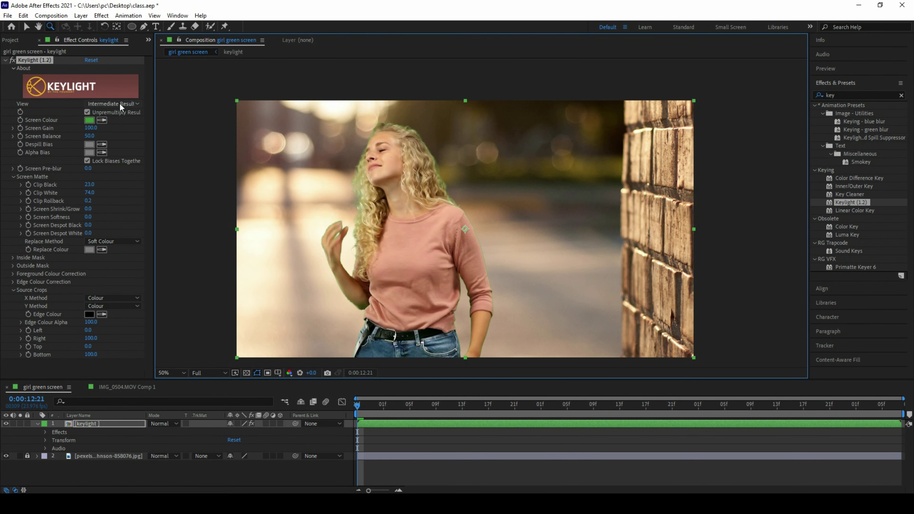
left_click(123, 103)
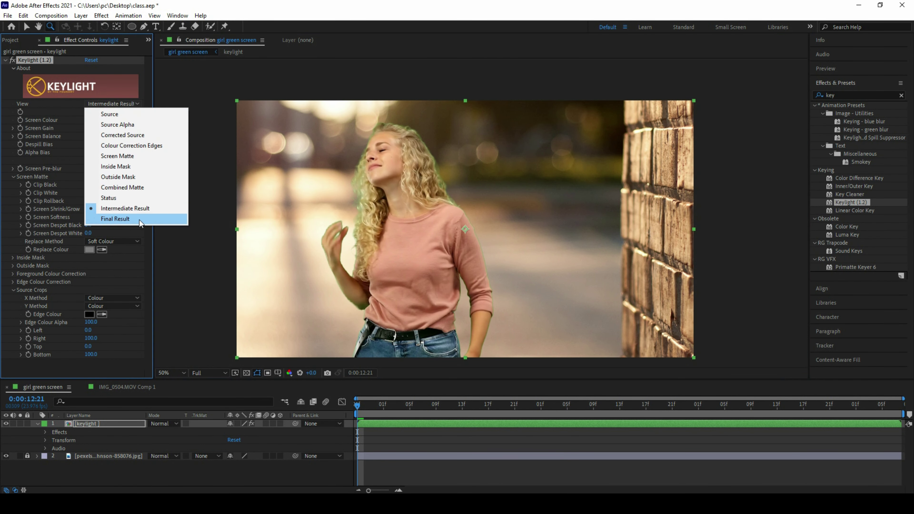
left_click(123, 220)
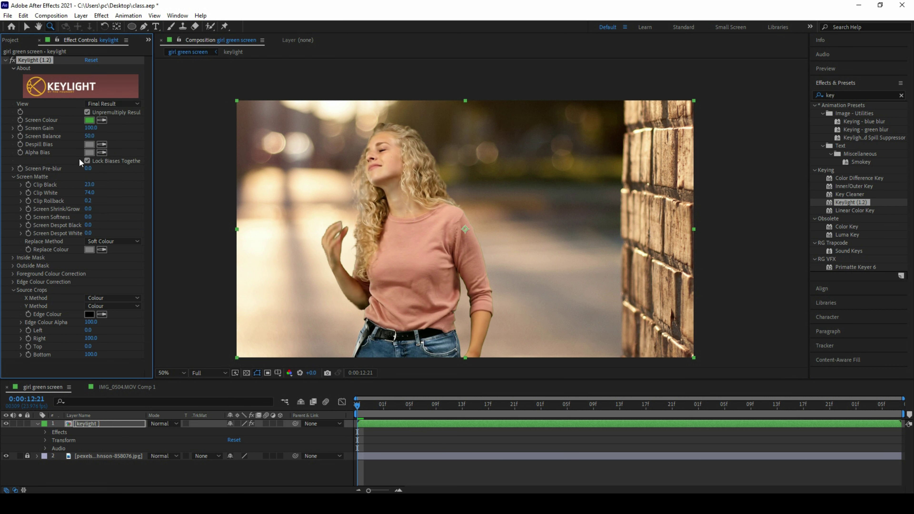
Search 'key c' in Effects & Presets and apply Key Cleaner to the keyed layer.
left_click(5, 62)
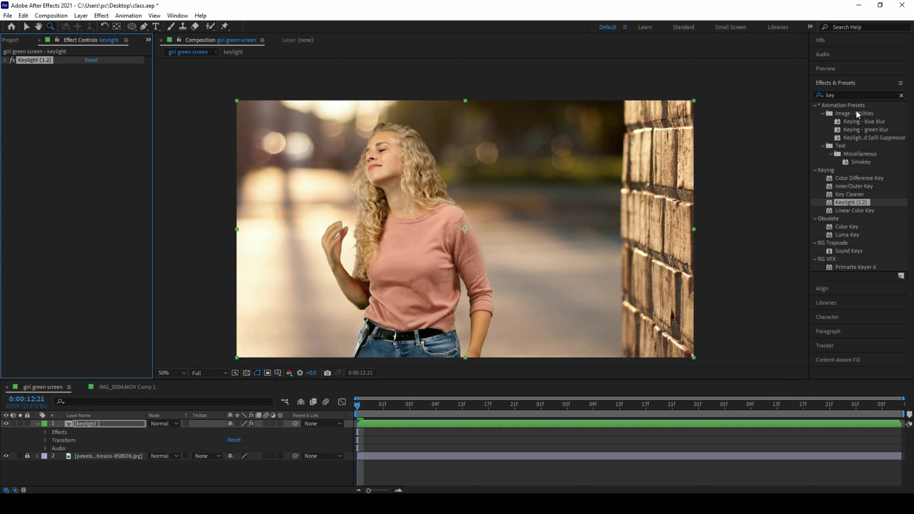
left_click(844, 95)
left_click(844, 94)
type("cl")
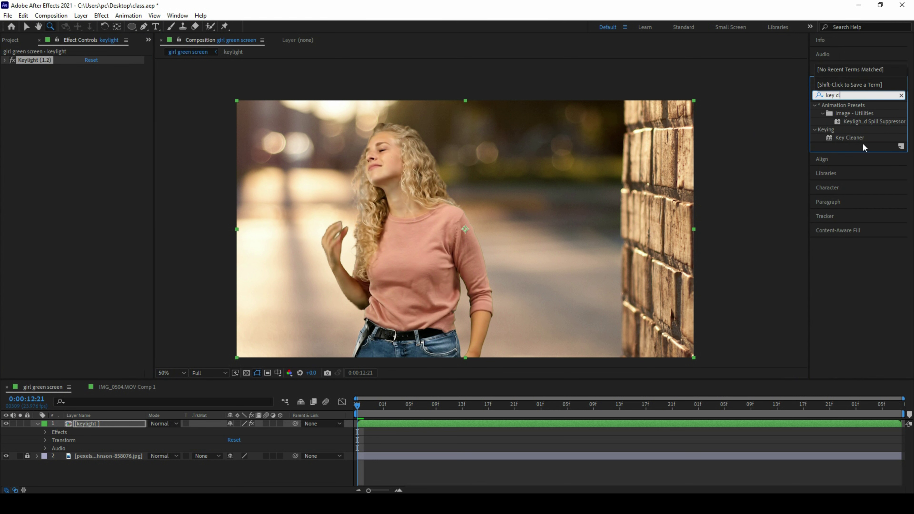
left_click_drag(854, 139, 99, 173)
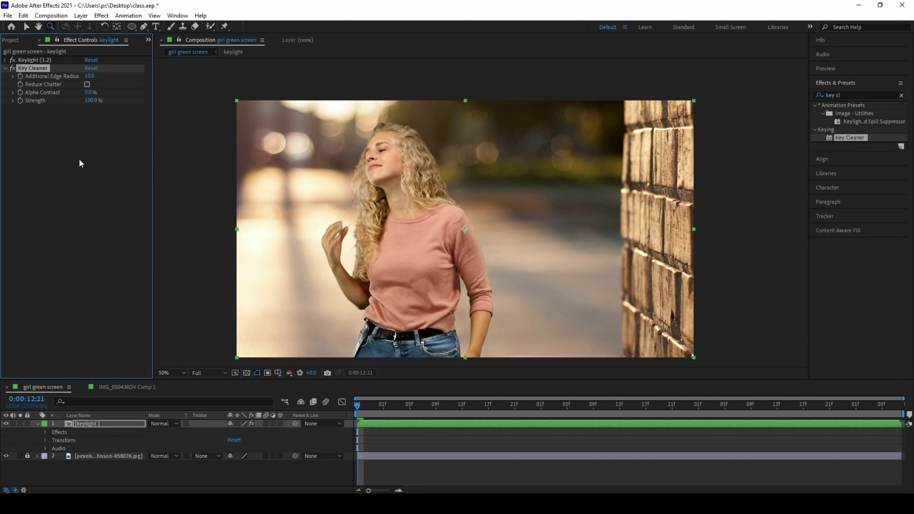
Reset Keylight and sample the green background as its Screen Colour.
scroll(522, 230, "up", 4)
scroll(491, 195, "down", 2)
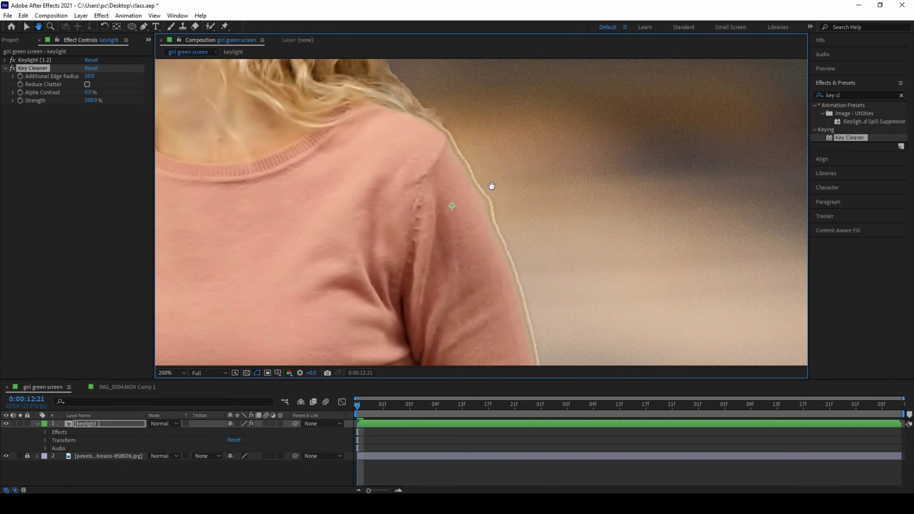
scroll(476, 147, "up", 4)
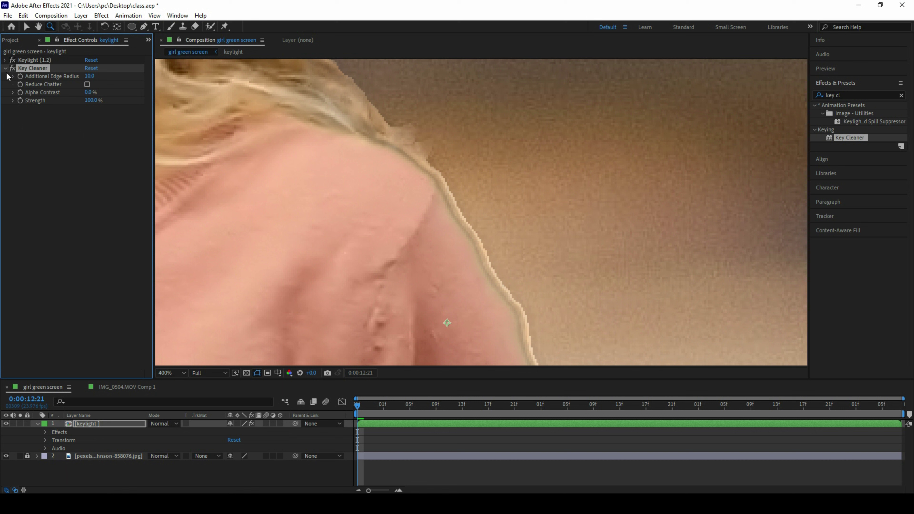
left_click(6, 60)
left_click(91, 60)
left_click(102, 120)
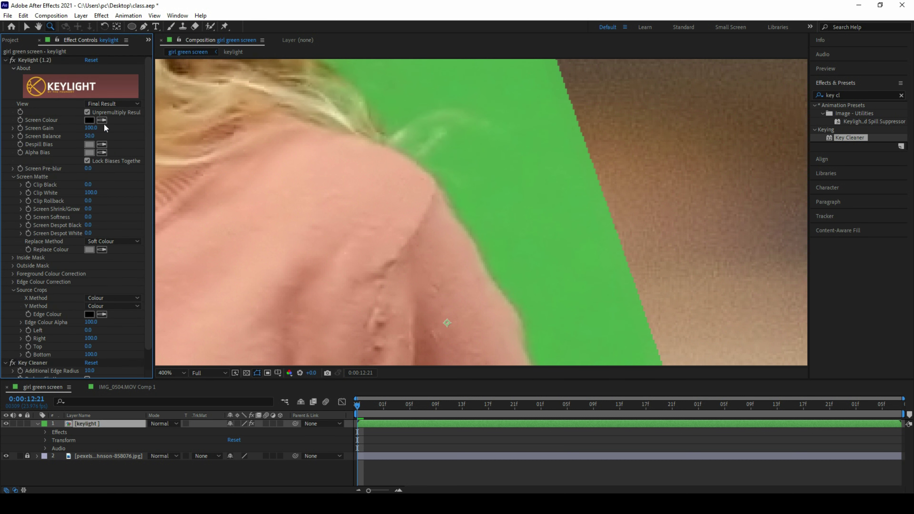
left_click(547, 185)
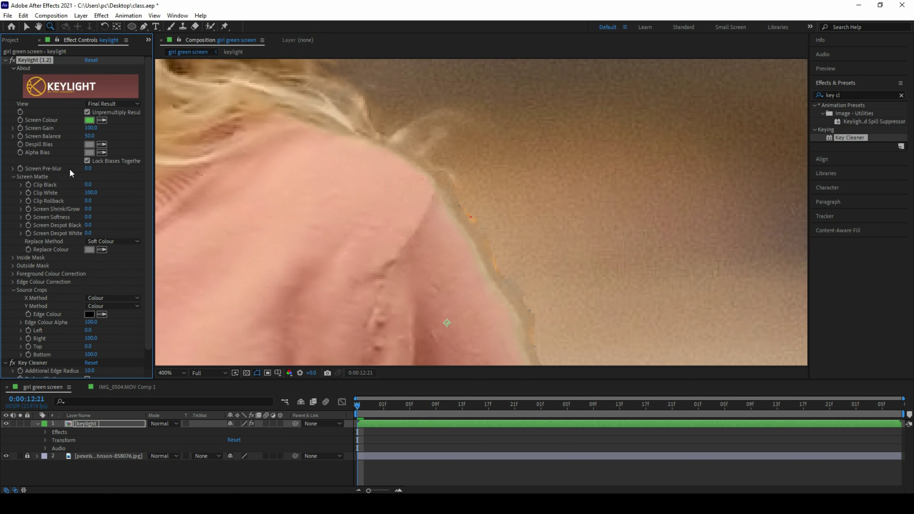
Set Keylight's Clip White to 52 and collapse the Keylight settings.
left_click(88, 184)
key("Tab")
type("52")
key("Return")
left_click(5, 60)
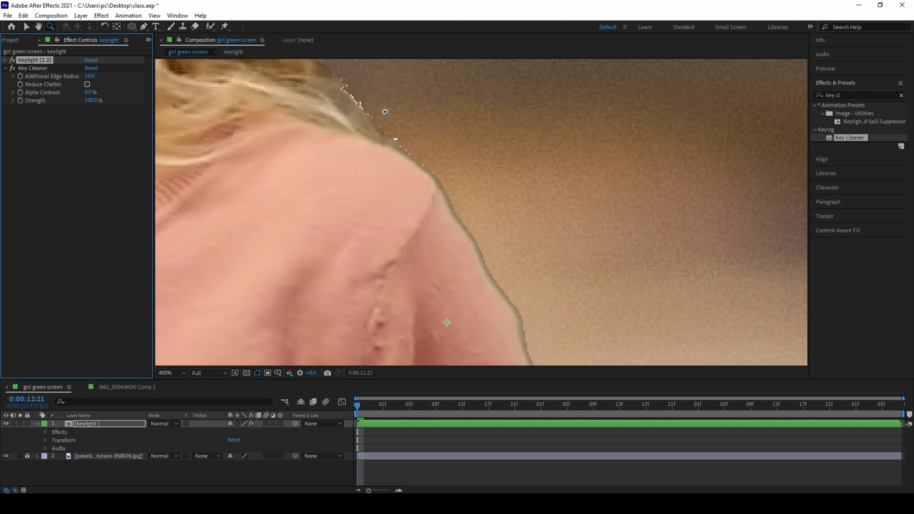
key("v")
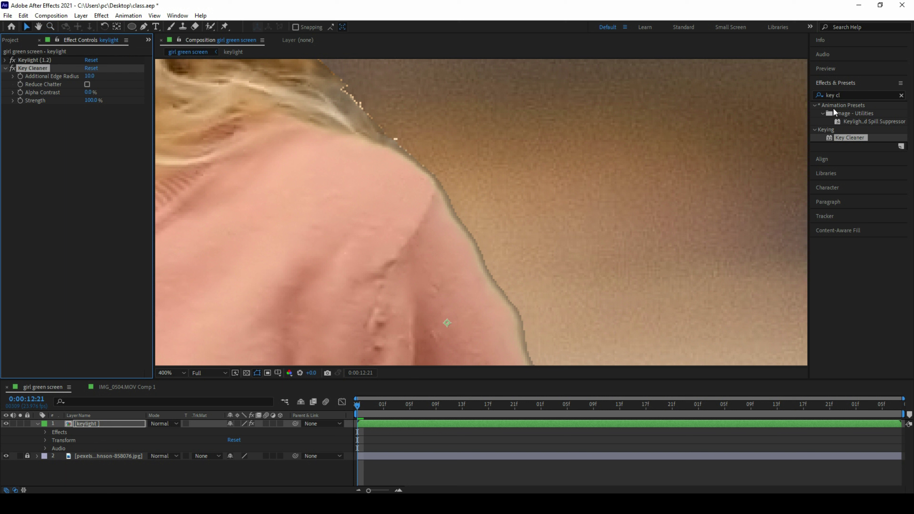
left_click(856, 95)
Apply Advanced Spill Suppressor to the layer and pan the view to the girl's face.
type("advance")
mouse_move(865, 153)
left_mouse_down()
mouse_move(156, 229)
mouse_move(61, 212)
left_mouse_up()
key("h")
scroll(363, 180, "down", 2)
left_click_drag(347, 126, 462, 198)
key("z")
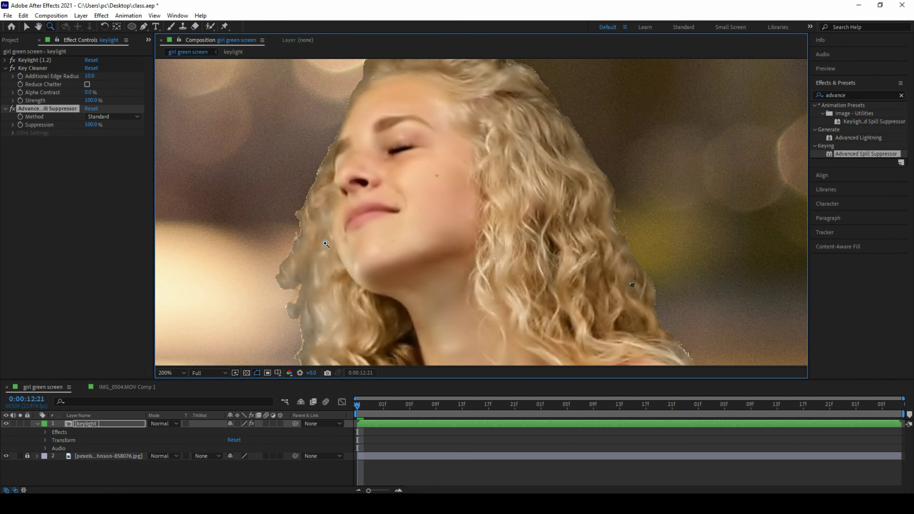
Delete all three keying effects and apply the Keylight spill suppressor preset instead.
left_click(36, 69)
key("ctrl+a")
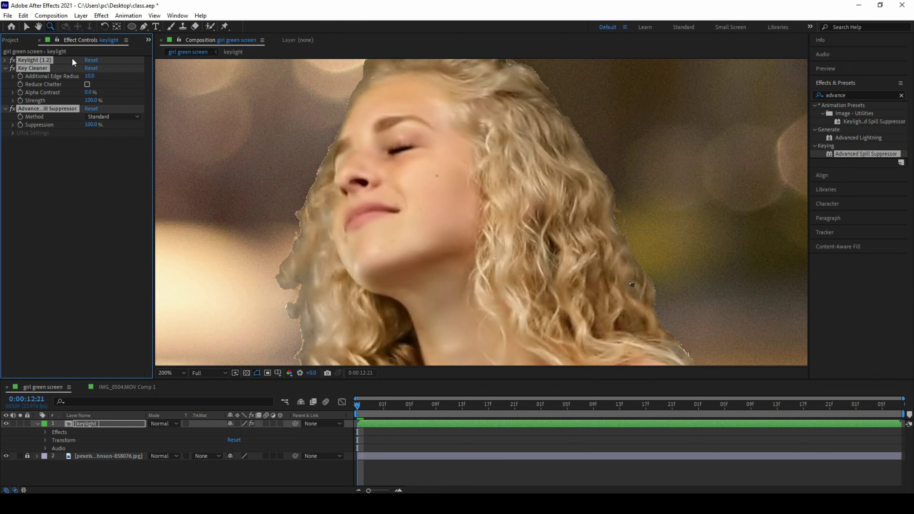
key("Delete")
left_click(868, 95)
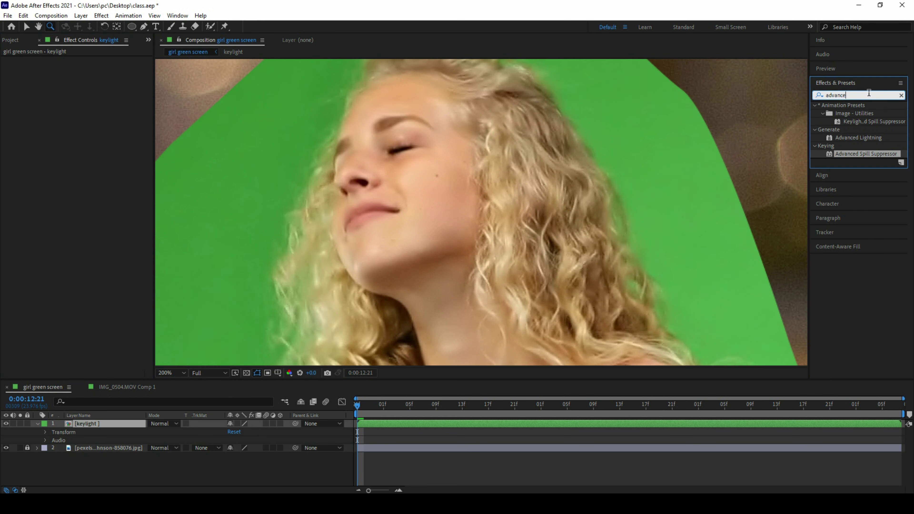
type("keyli")
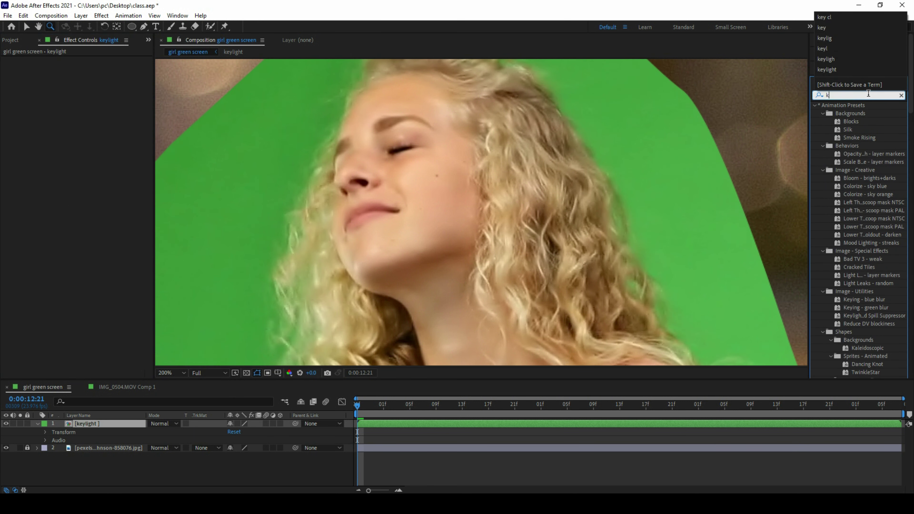
left_click_drag(860, 122, 40, 226)
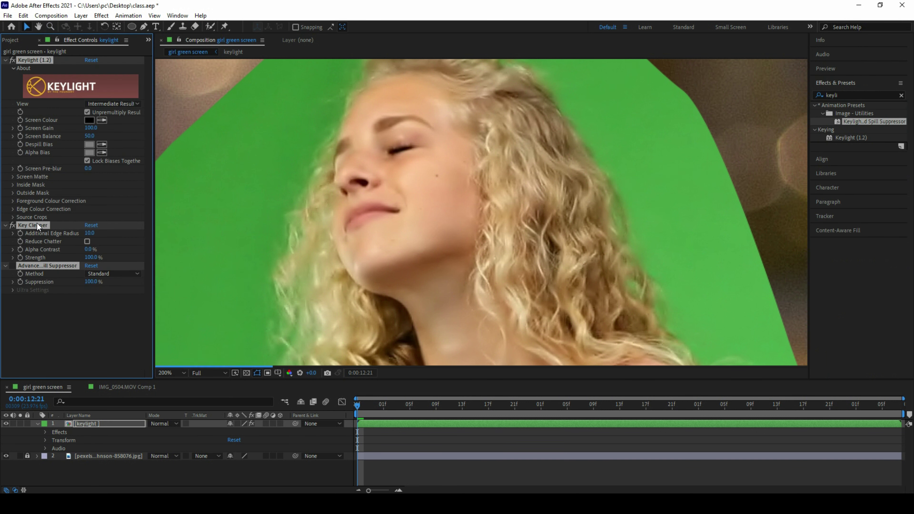
Sample the green screen colour, enable spill suppression and toggle Key Cleaner to compare edges.
left_click(101, 120)
left_click(256, 124)
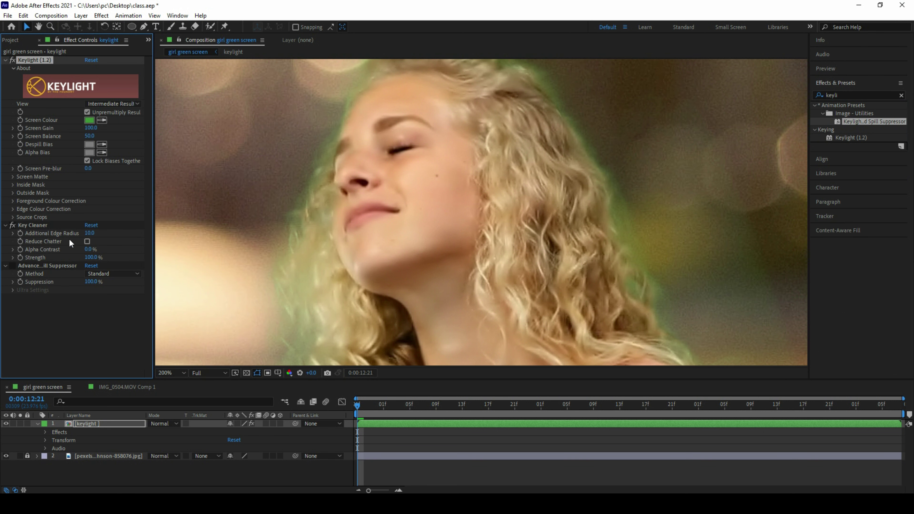
left_click(12, 266)
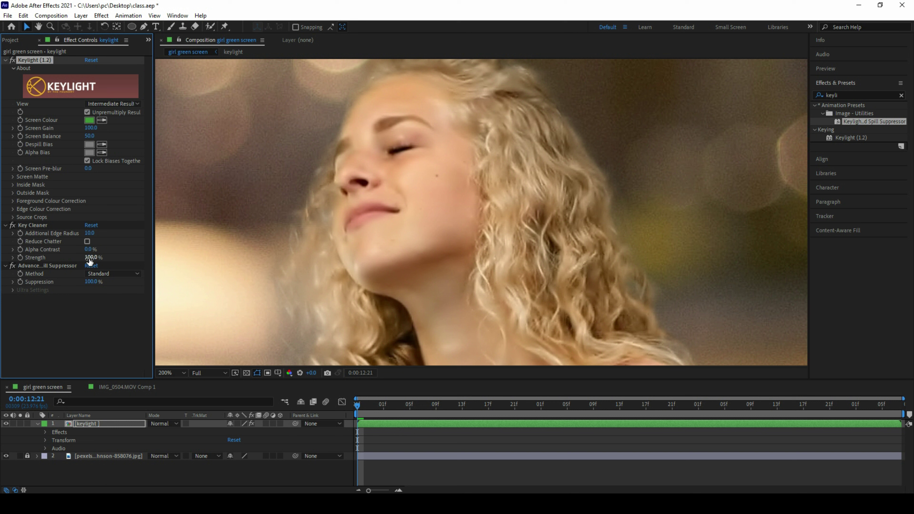
left_click(13, 225)
Zoom in on the cheek edge, then zoom back out to the whole frame.
key("z")
double_click(474, 212)
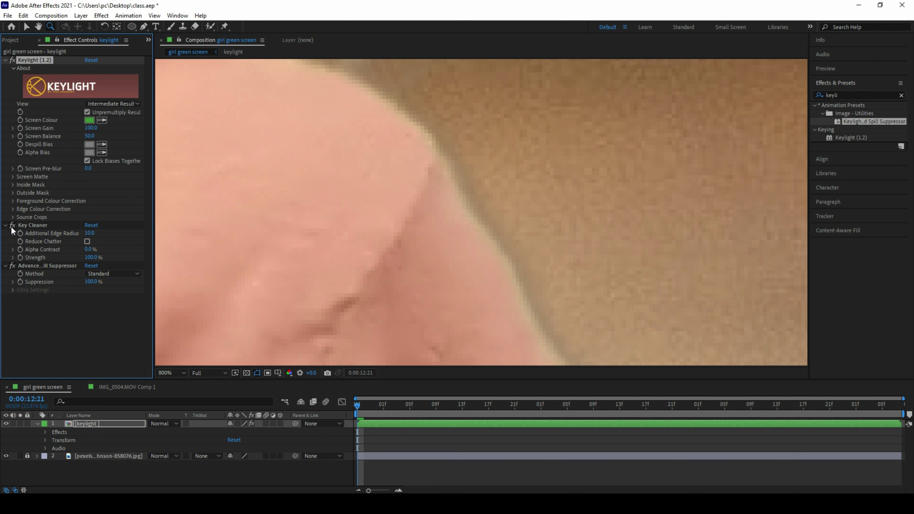
double_click(348, 217, "alt")
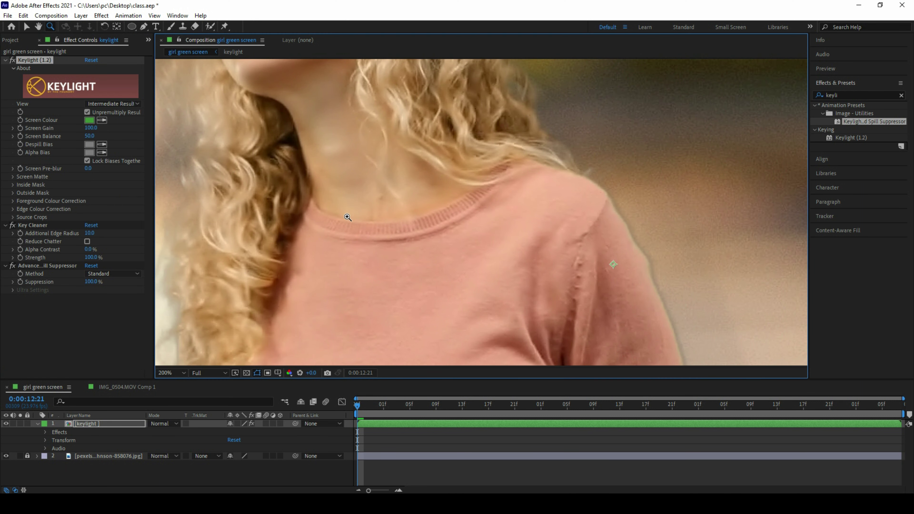
left_click(399, 187, "alt")
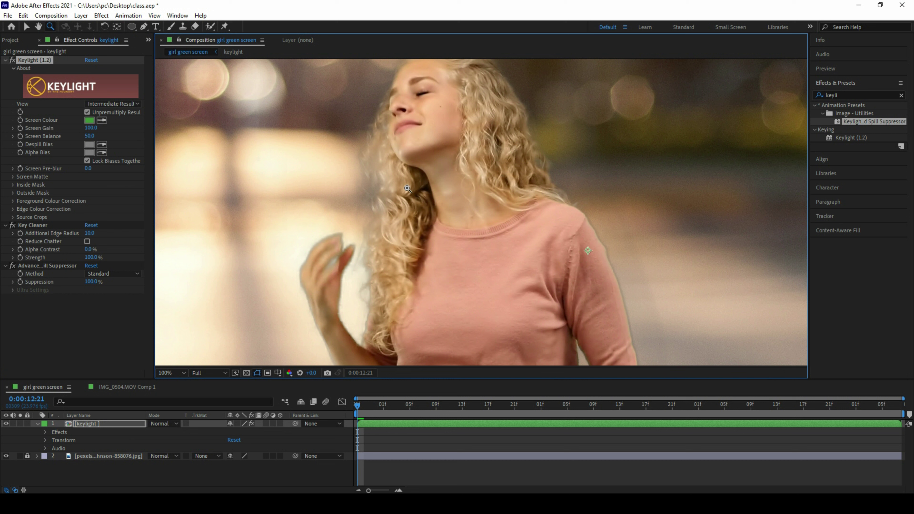
left_click(452, 195, "alt")
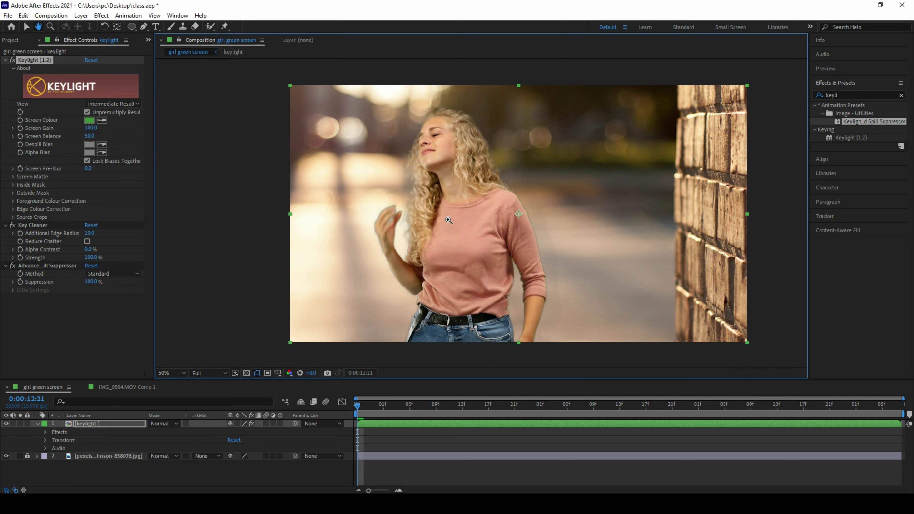
Open the keylight precomp and delete the mask path from the green-screen clip layer.
double_click(96, 423)
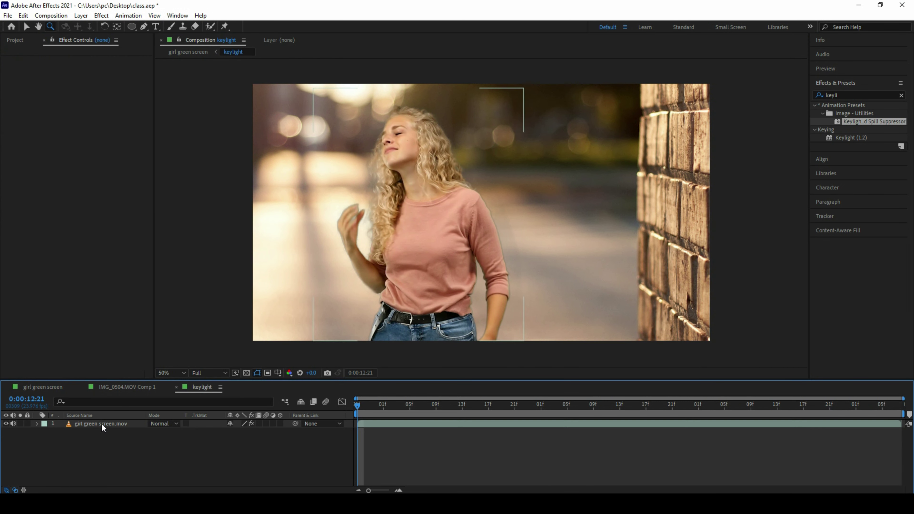
left_click(114, 422)
key("m")
key("m")
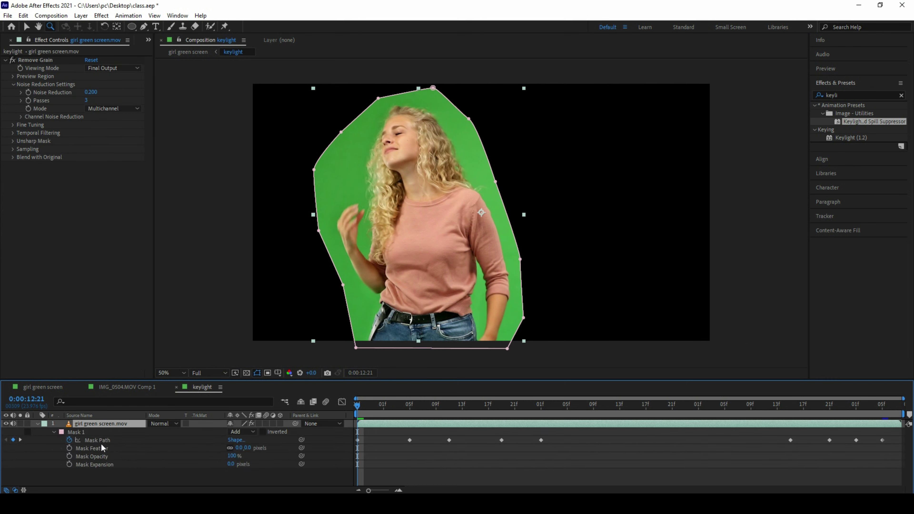
left_click(98, 442)
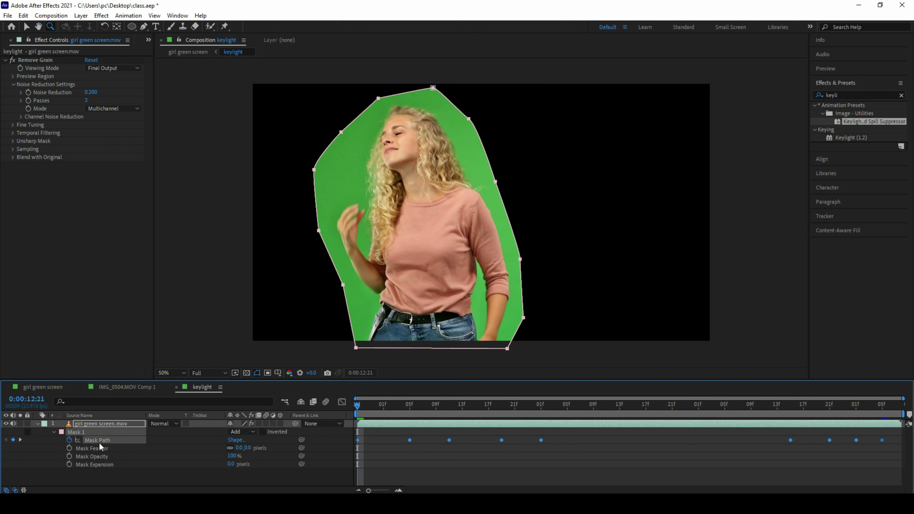
key("Delete")
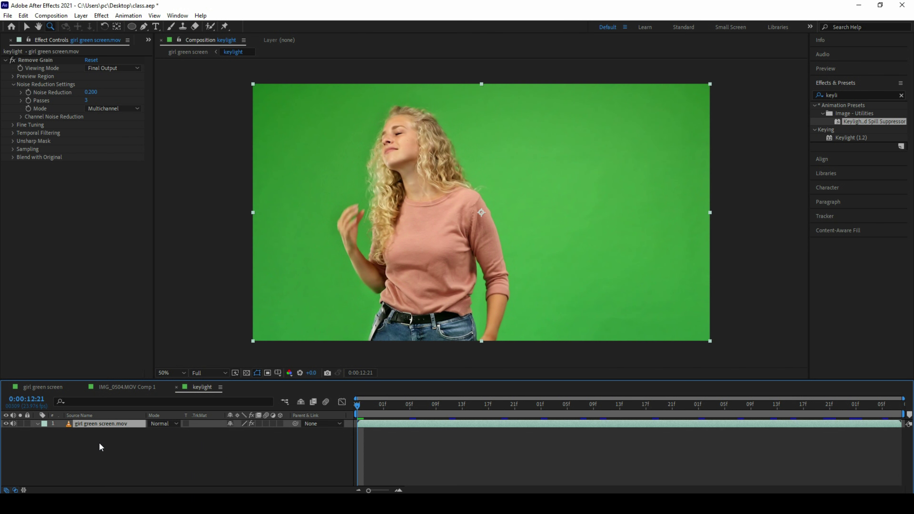
left_click(114, 445)
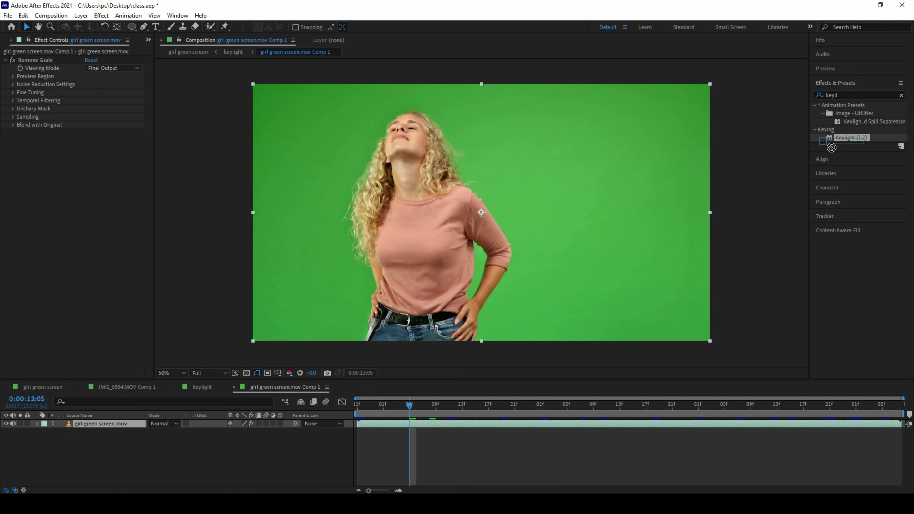
Apply Keylight, sample the green backdrop, and switch the view to Intermediate Result.
left_click_drag(849, 142, 121, 228)
left_click(103, 193)
left_click(519, 174)
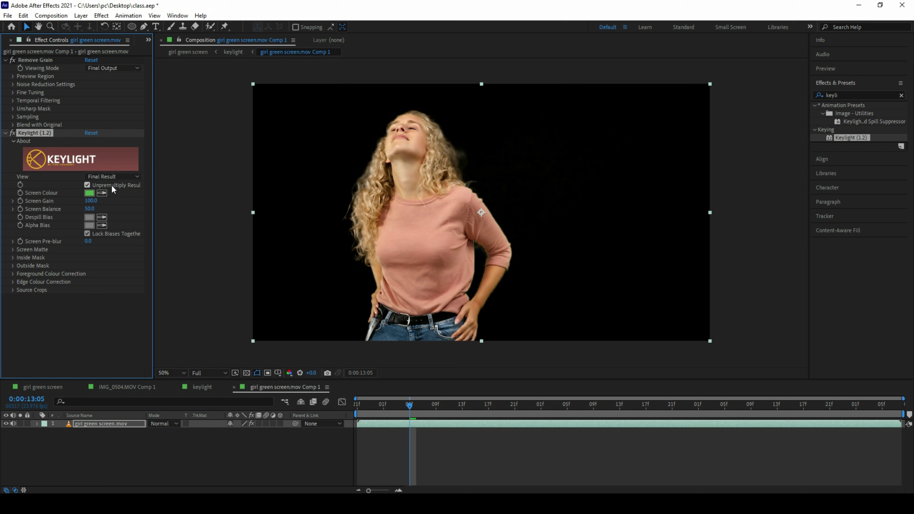
left_click(110, 177)
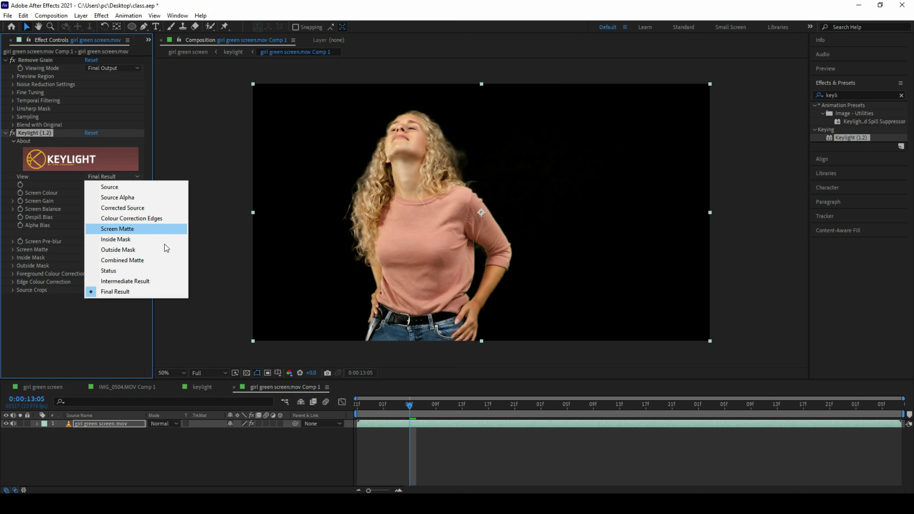
left_click(129, 282)
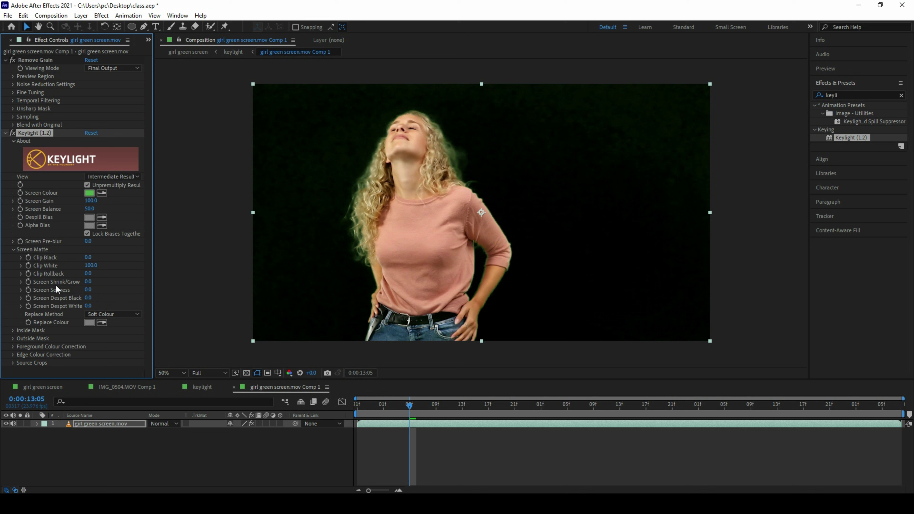
Set Keylight's Screen Shrink/Grow to 90.
left_click(87, 282)
type("0")
key("Return")
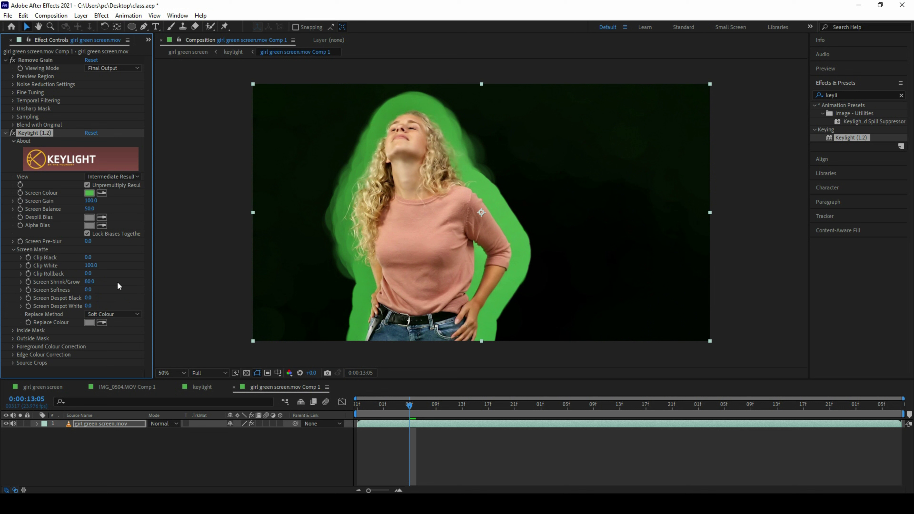
left_click_drag(90, 281, 92, 283)
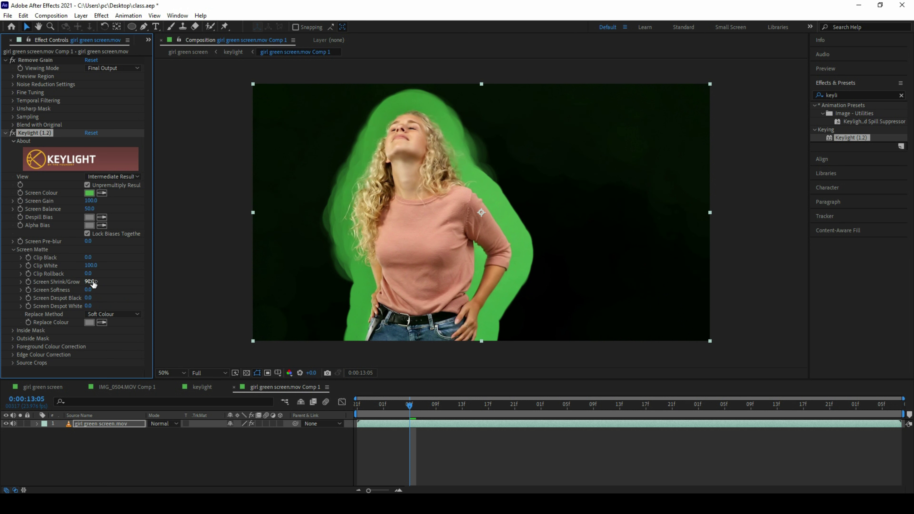
Move the playhead to 0:00:13:11 and pre-compose the clip layer.
left_click(450, 416)
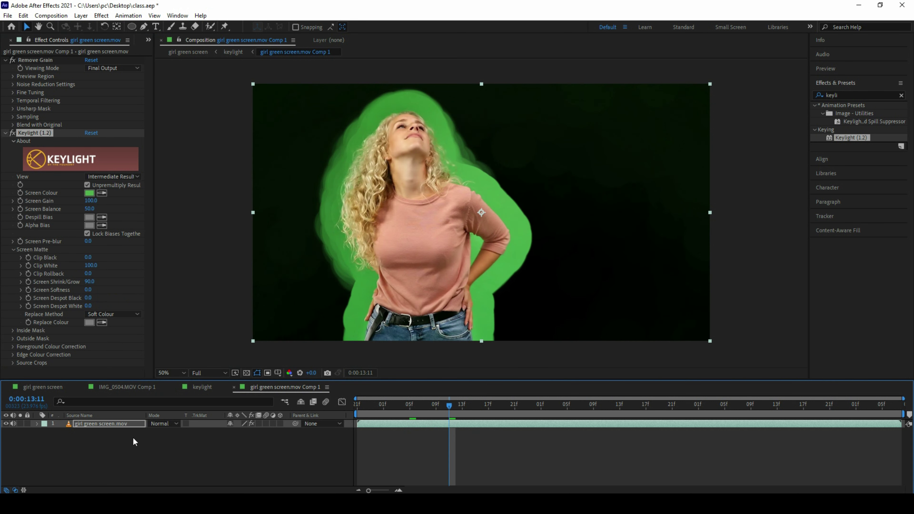
left_click(7, 134)
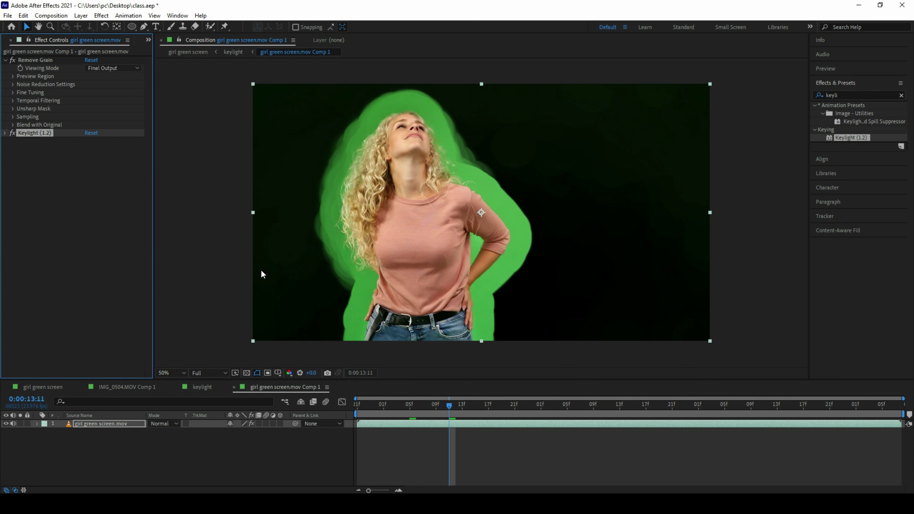
left_click(117, 438)
key("ctrl+shift+c")
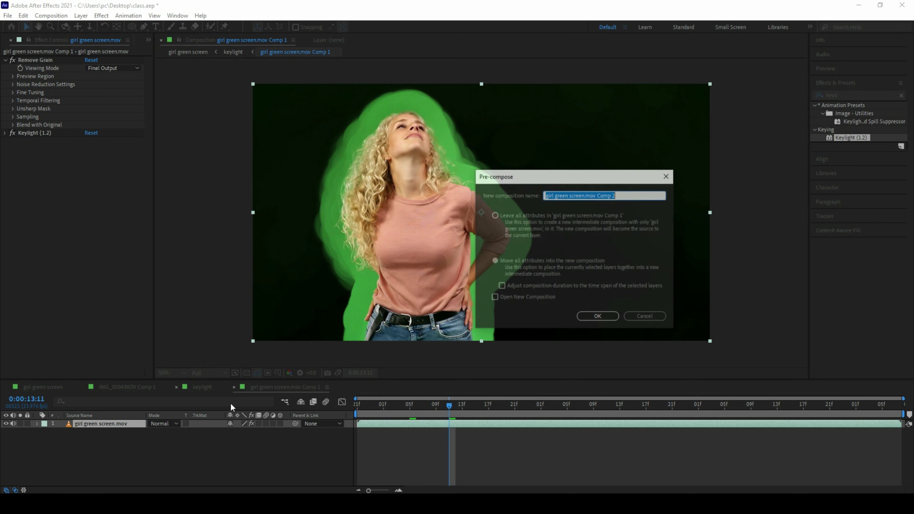